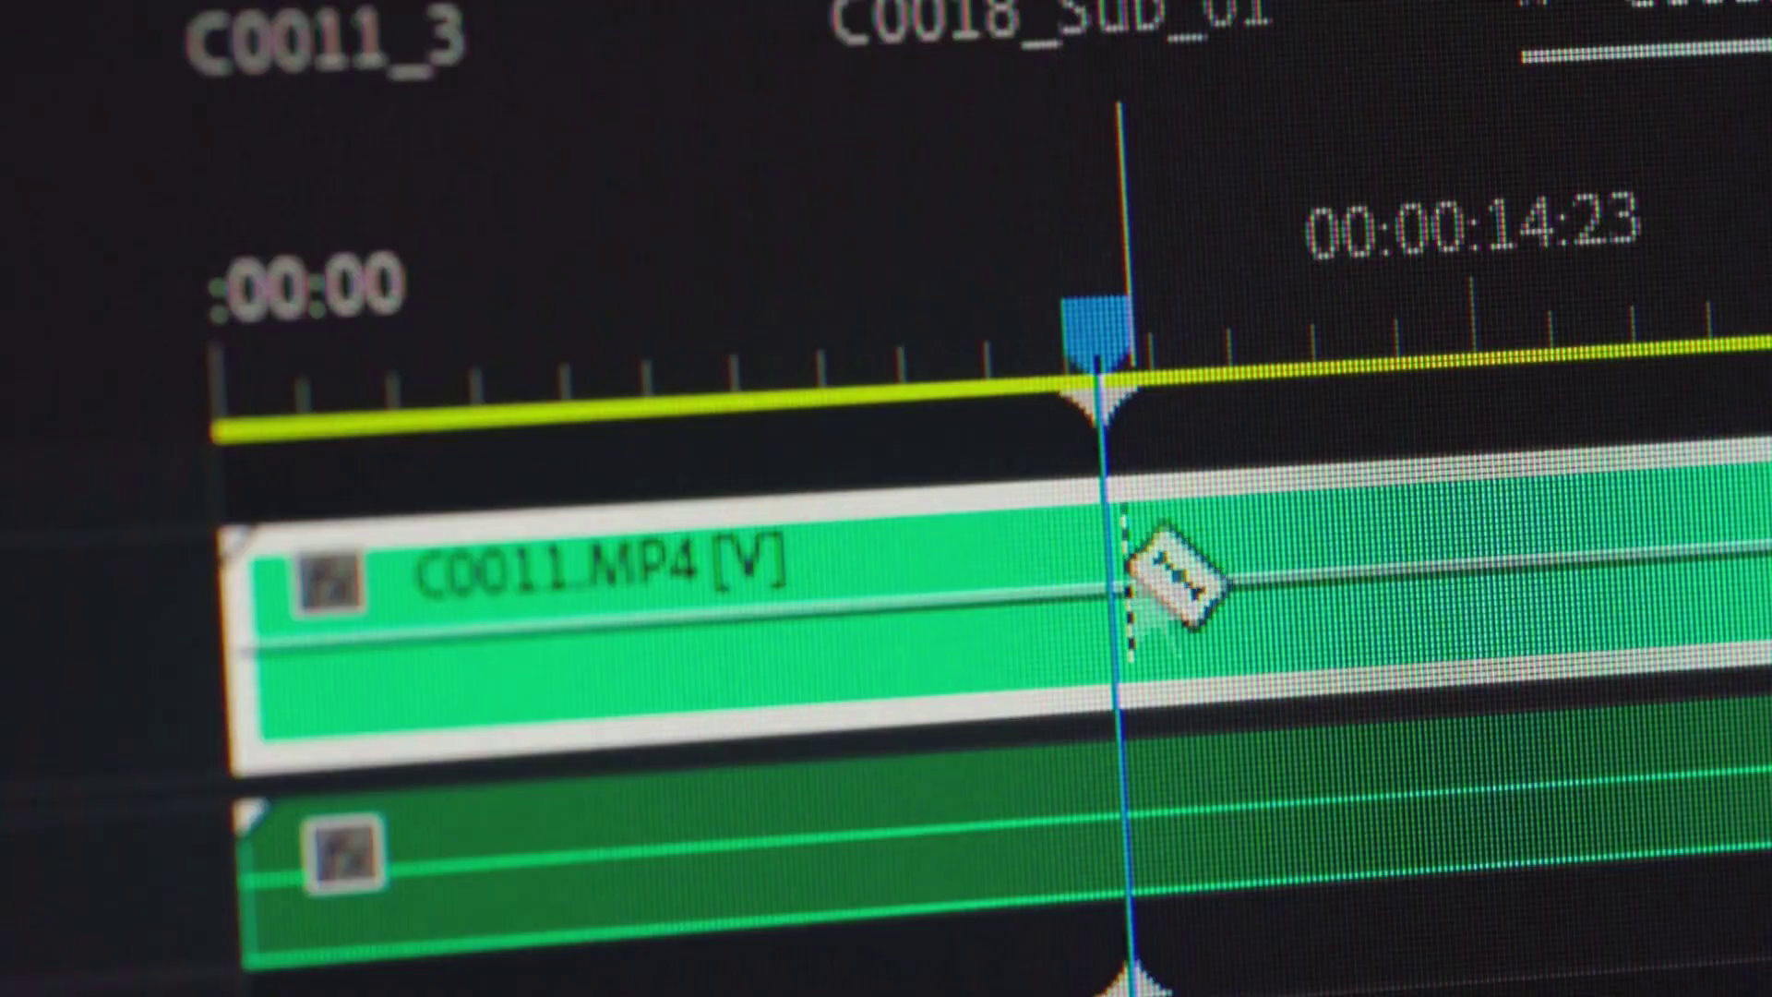
# Split the clip at the playhead, then start a new sequence via File > New > Sequence
pyautogui.click(1154, 775)
pyautogui.press('v')
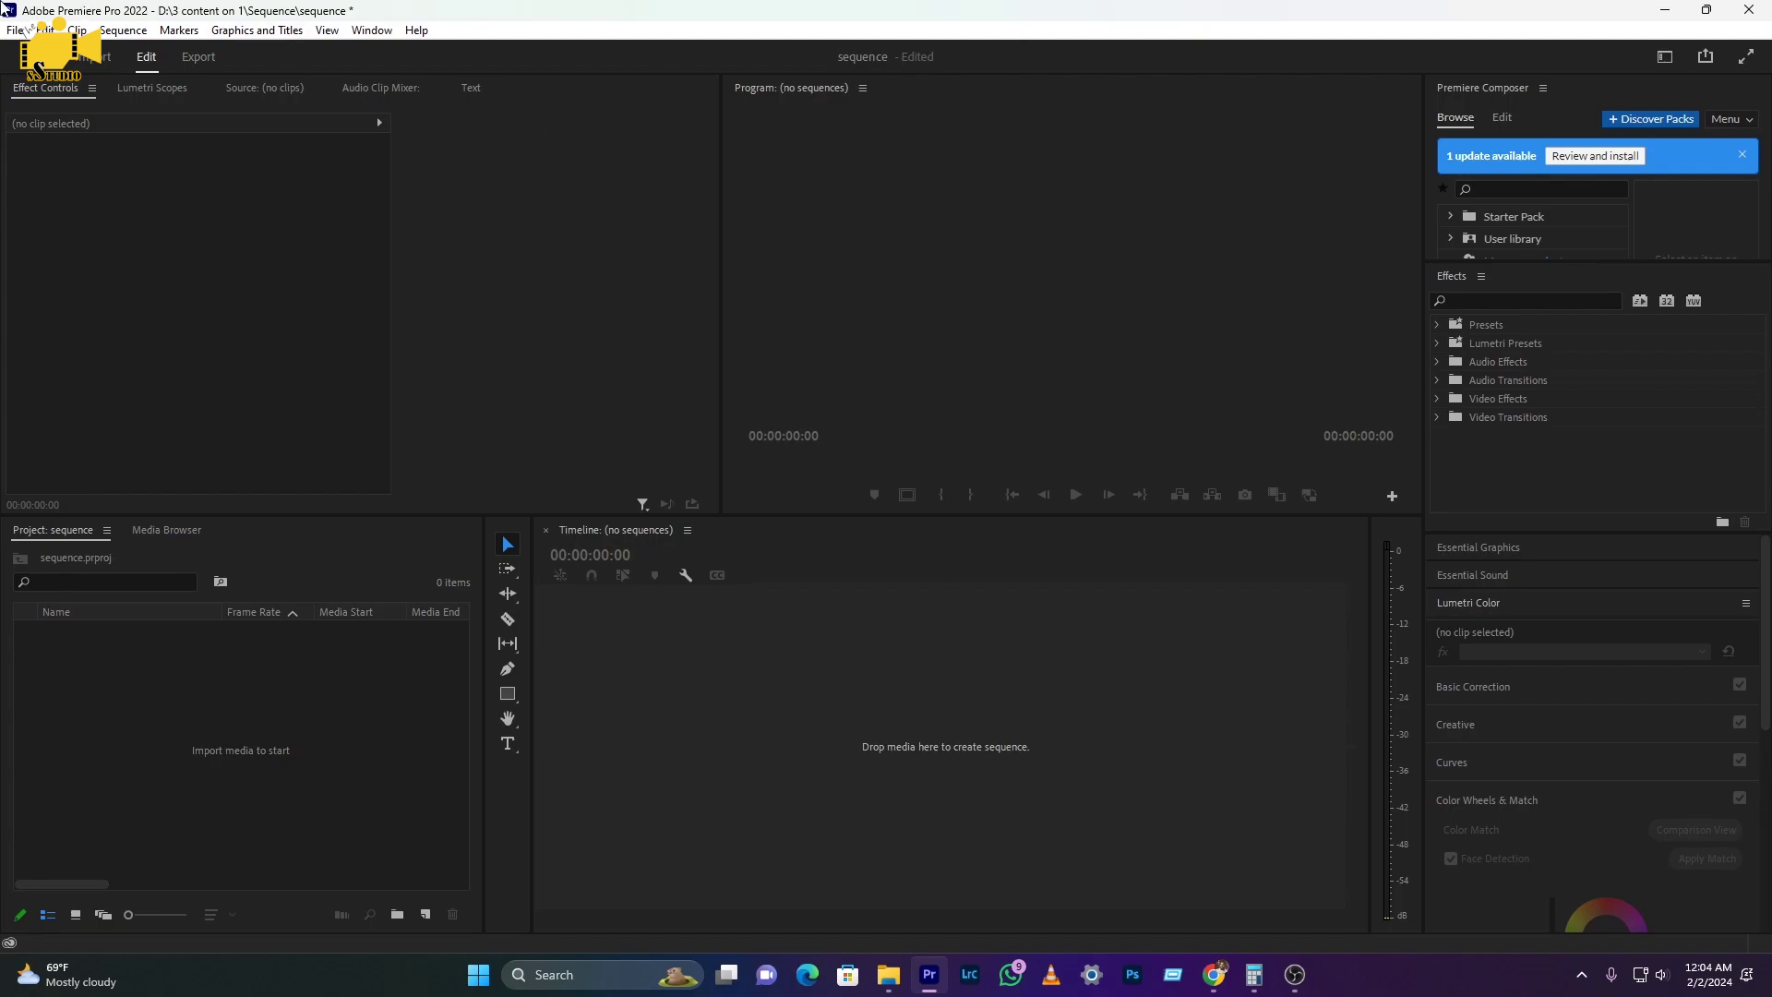
pyautogui.click(16, 29)
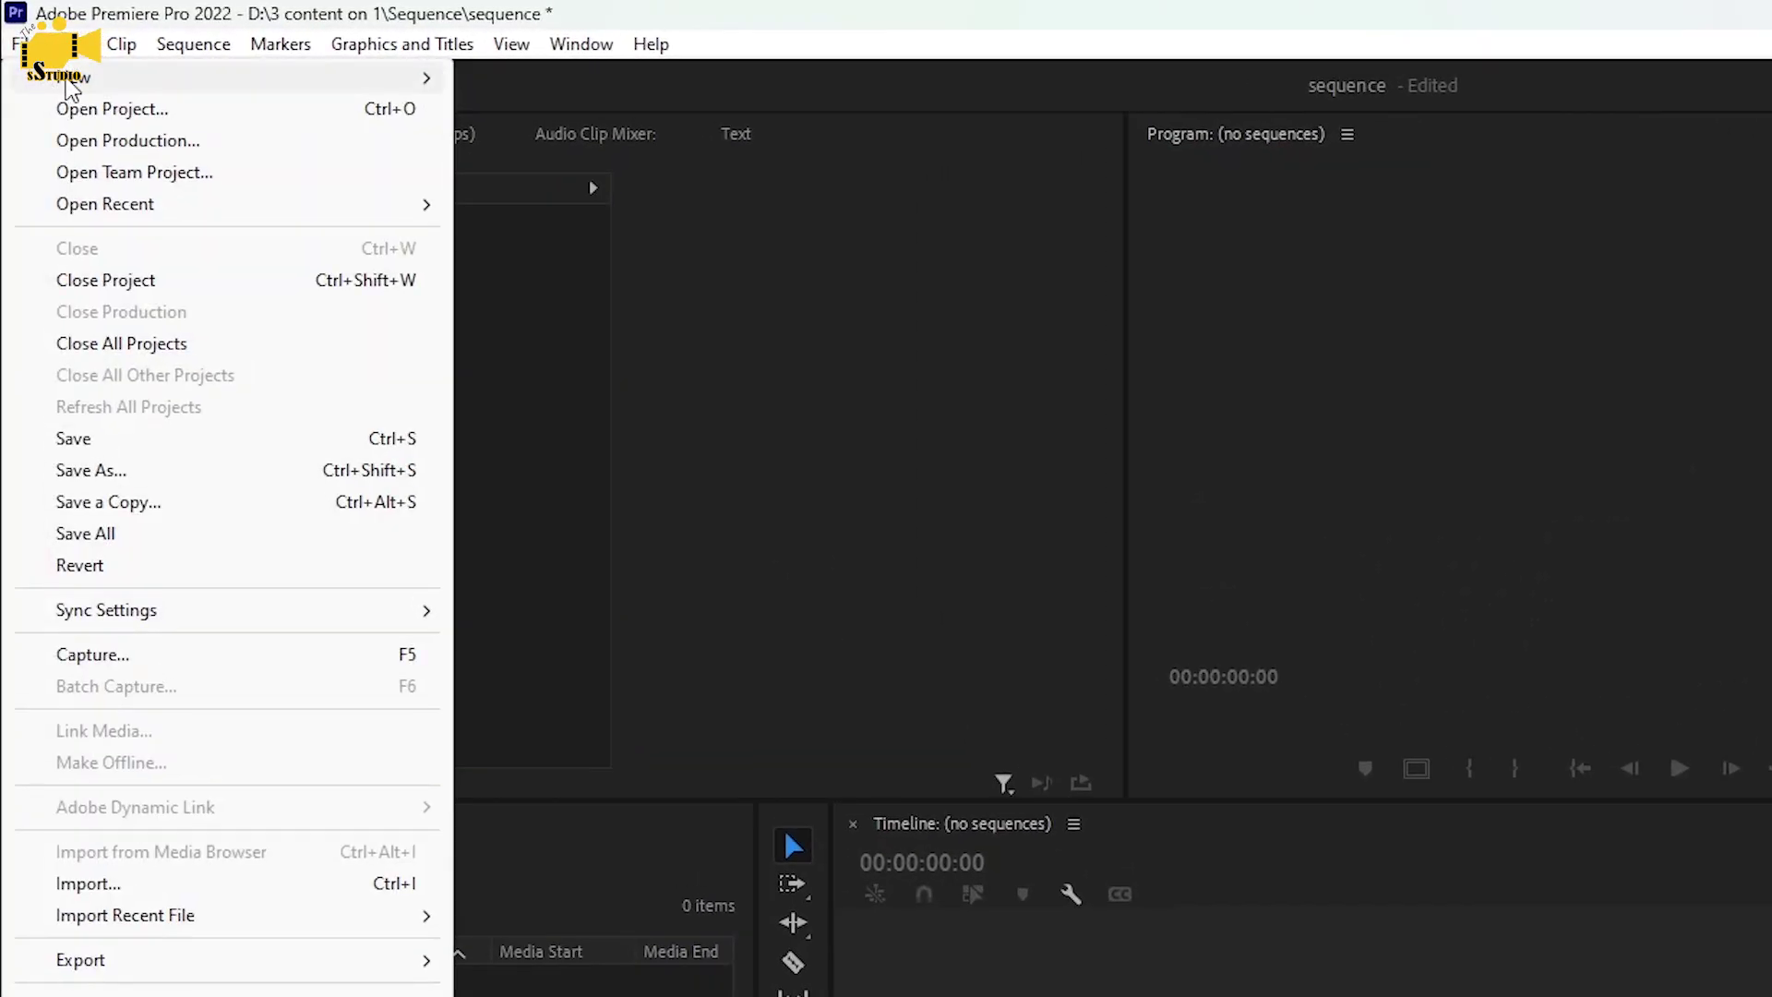
pyautogui.moveTo(70, 87)
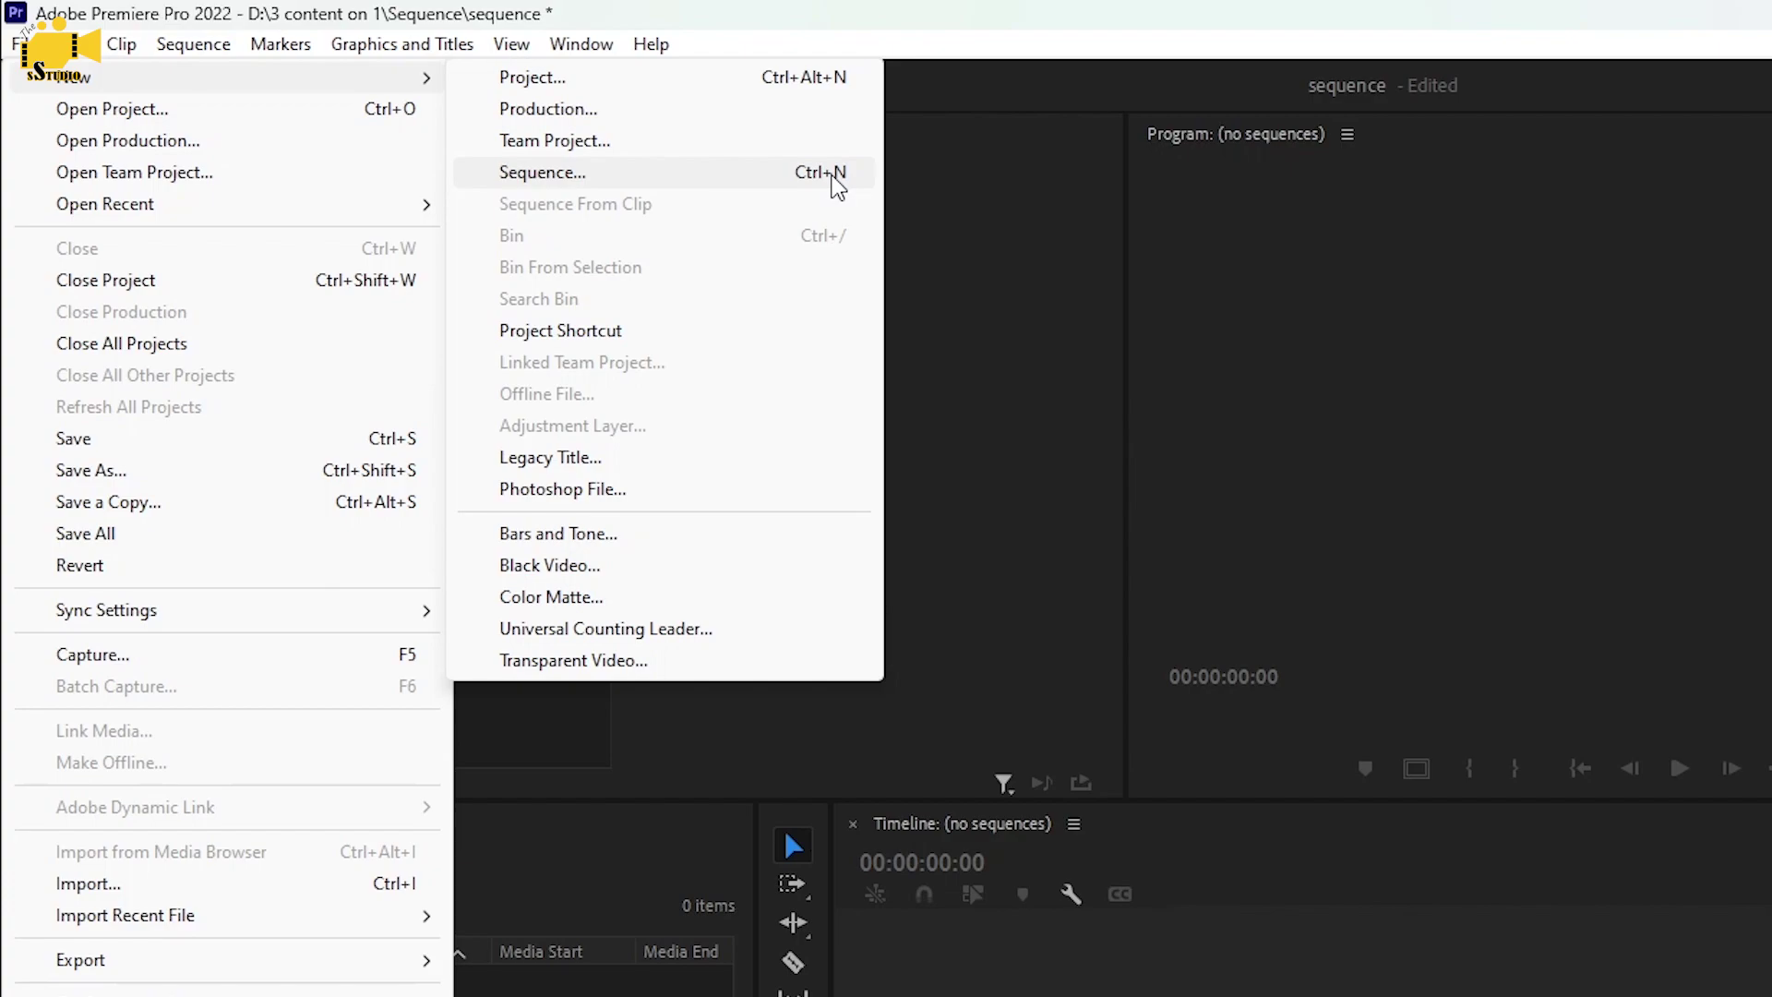
pyautogui.click(836, 183)
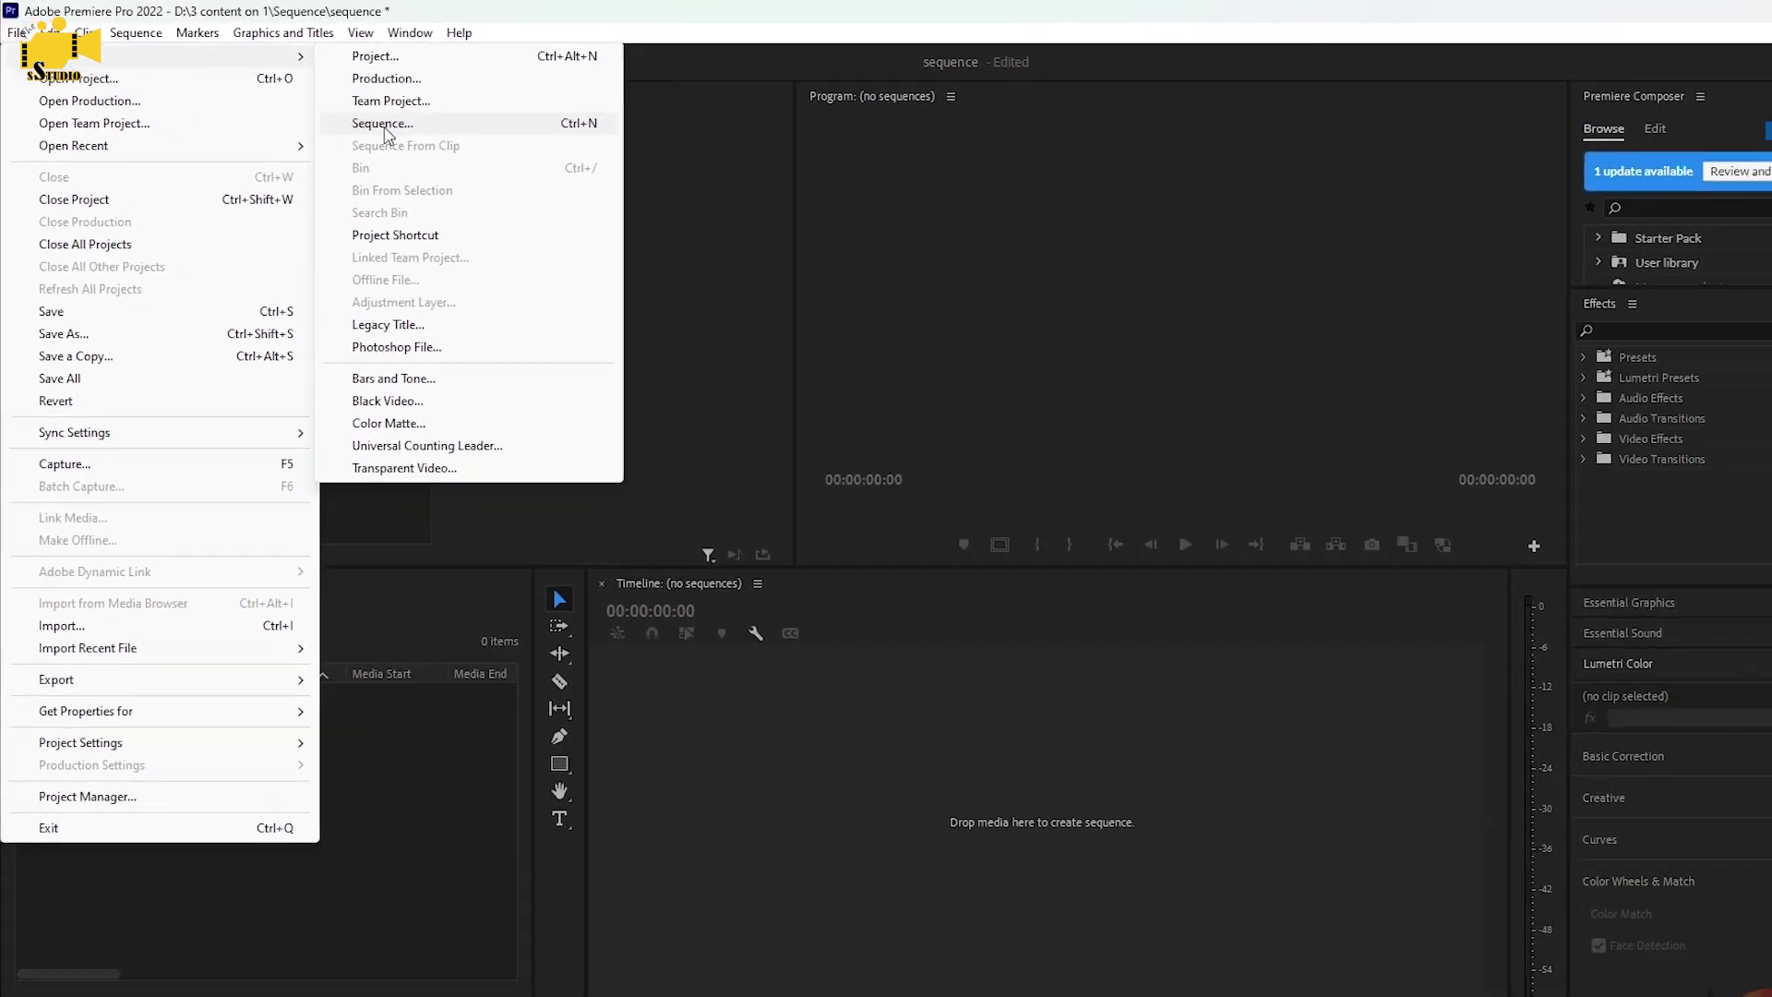
pyautogui.click(385, 135)
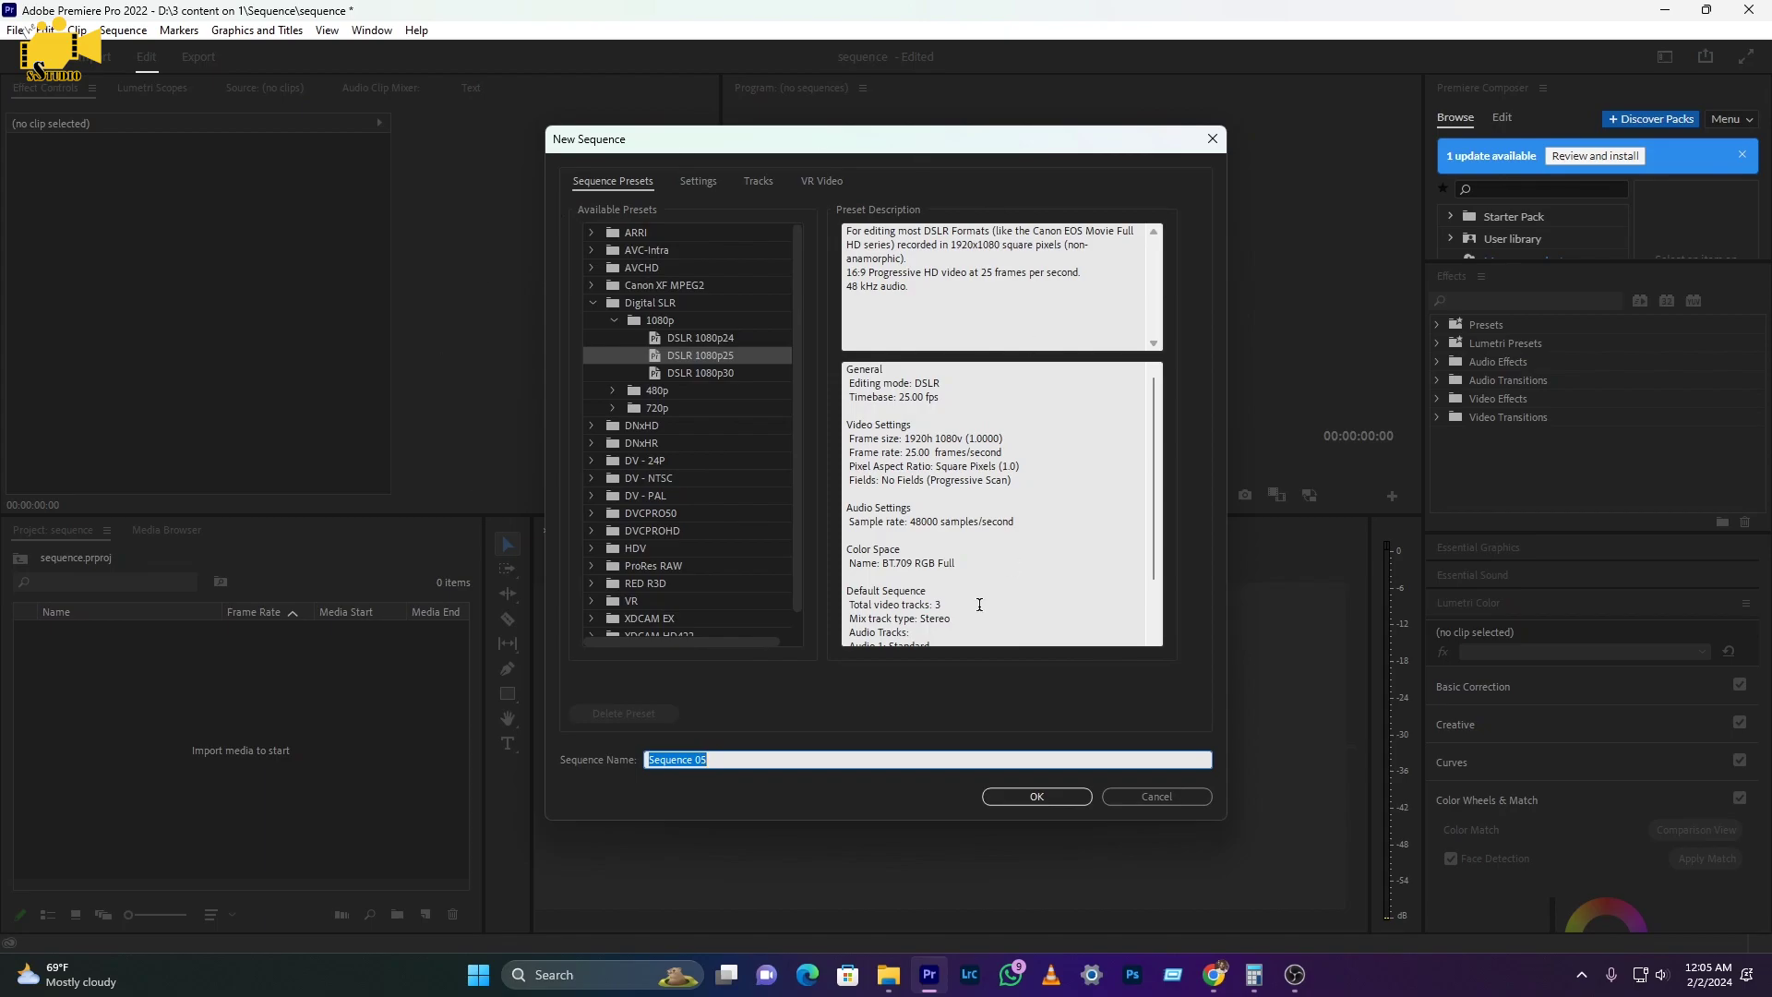
# Collapse the Digital SLR presets and choose ARRI > 1080p > ARRI 1080p 23.976
pyautogui.click(799, 430)
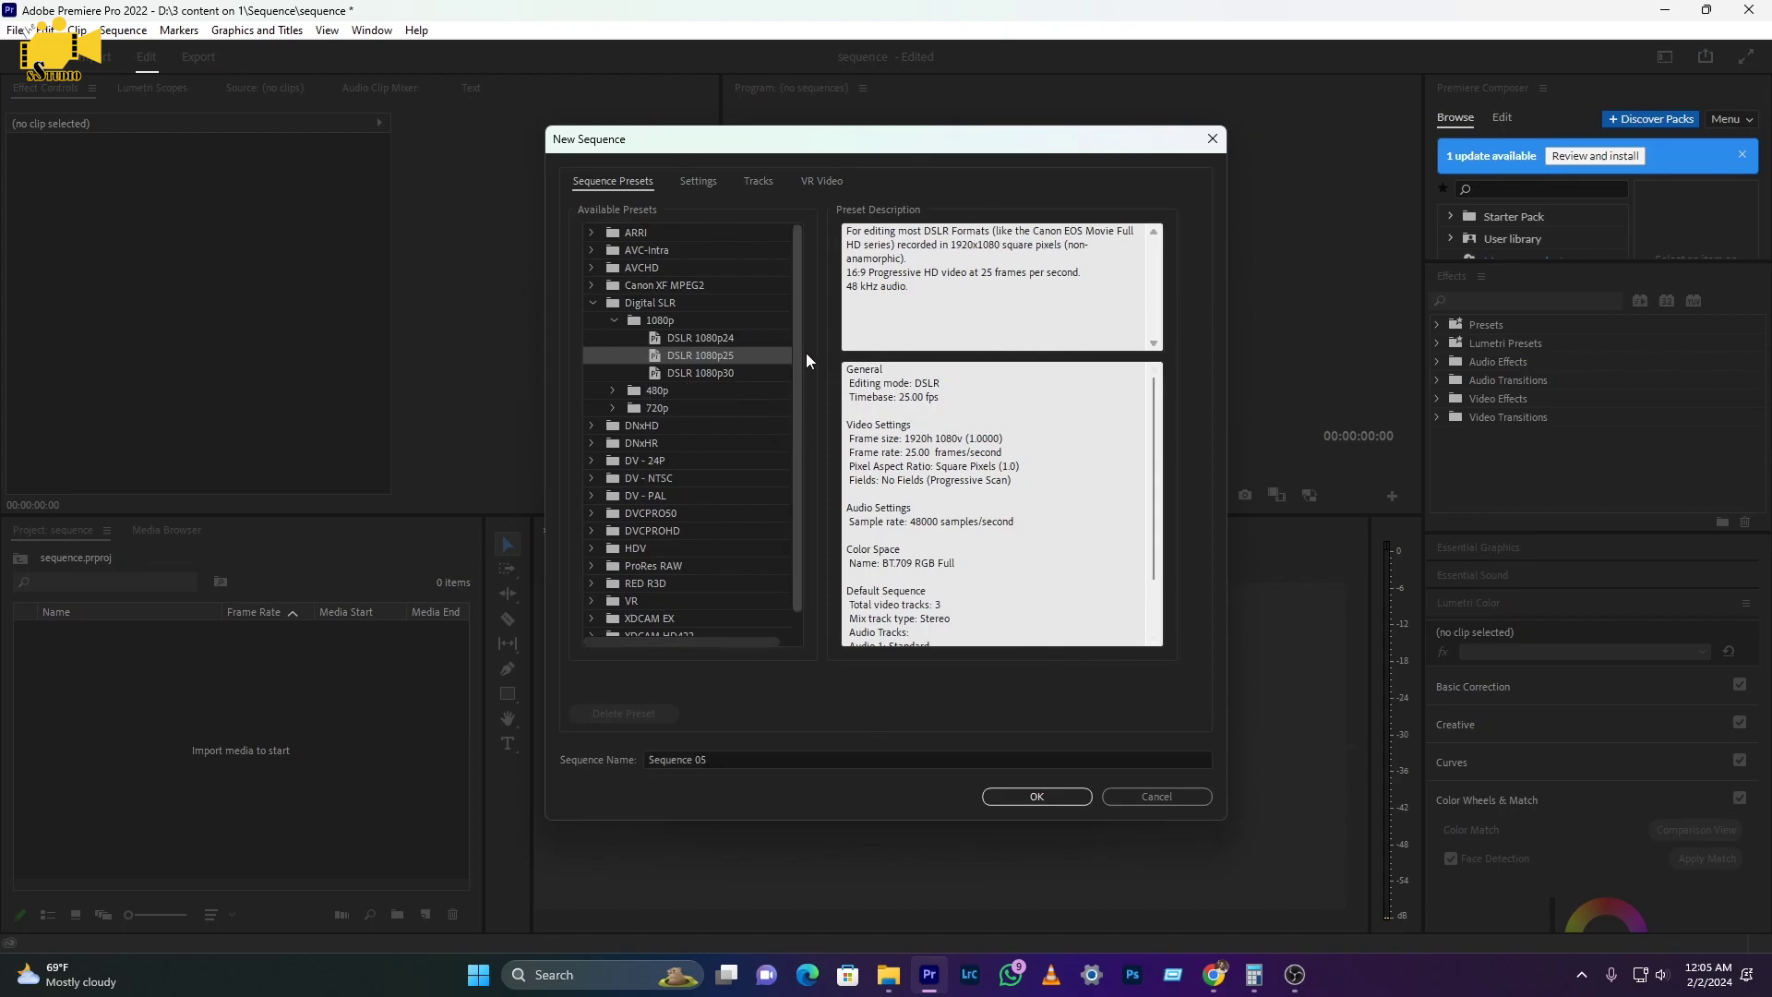
pyautogui.click(613, 319)
pyautogui.click(592, 301)
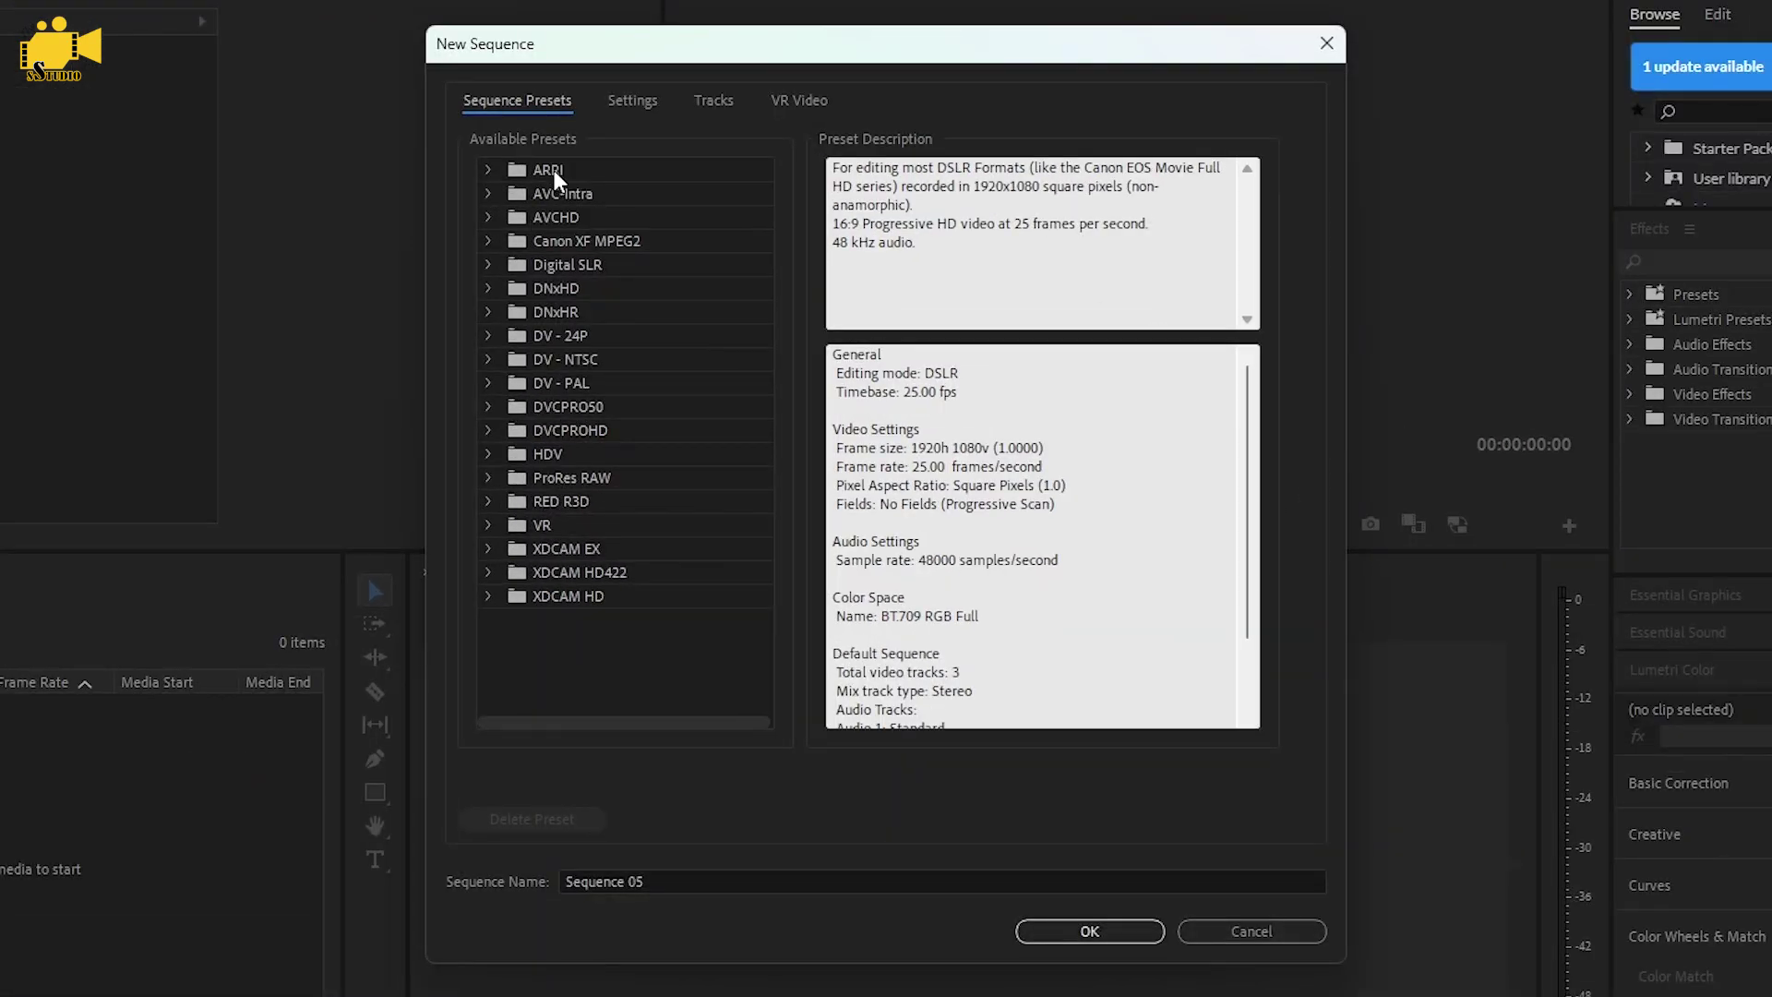
pyautogui.click(551, 170)
pyautogui.click(492, 170)
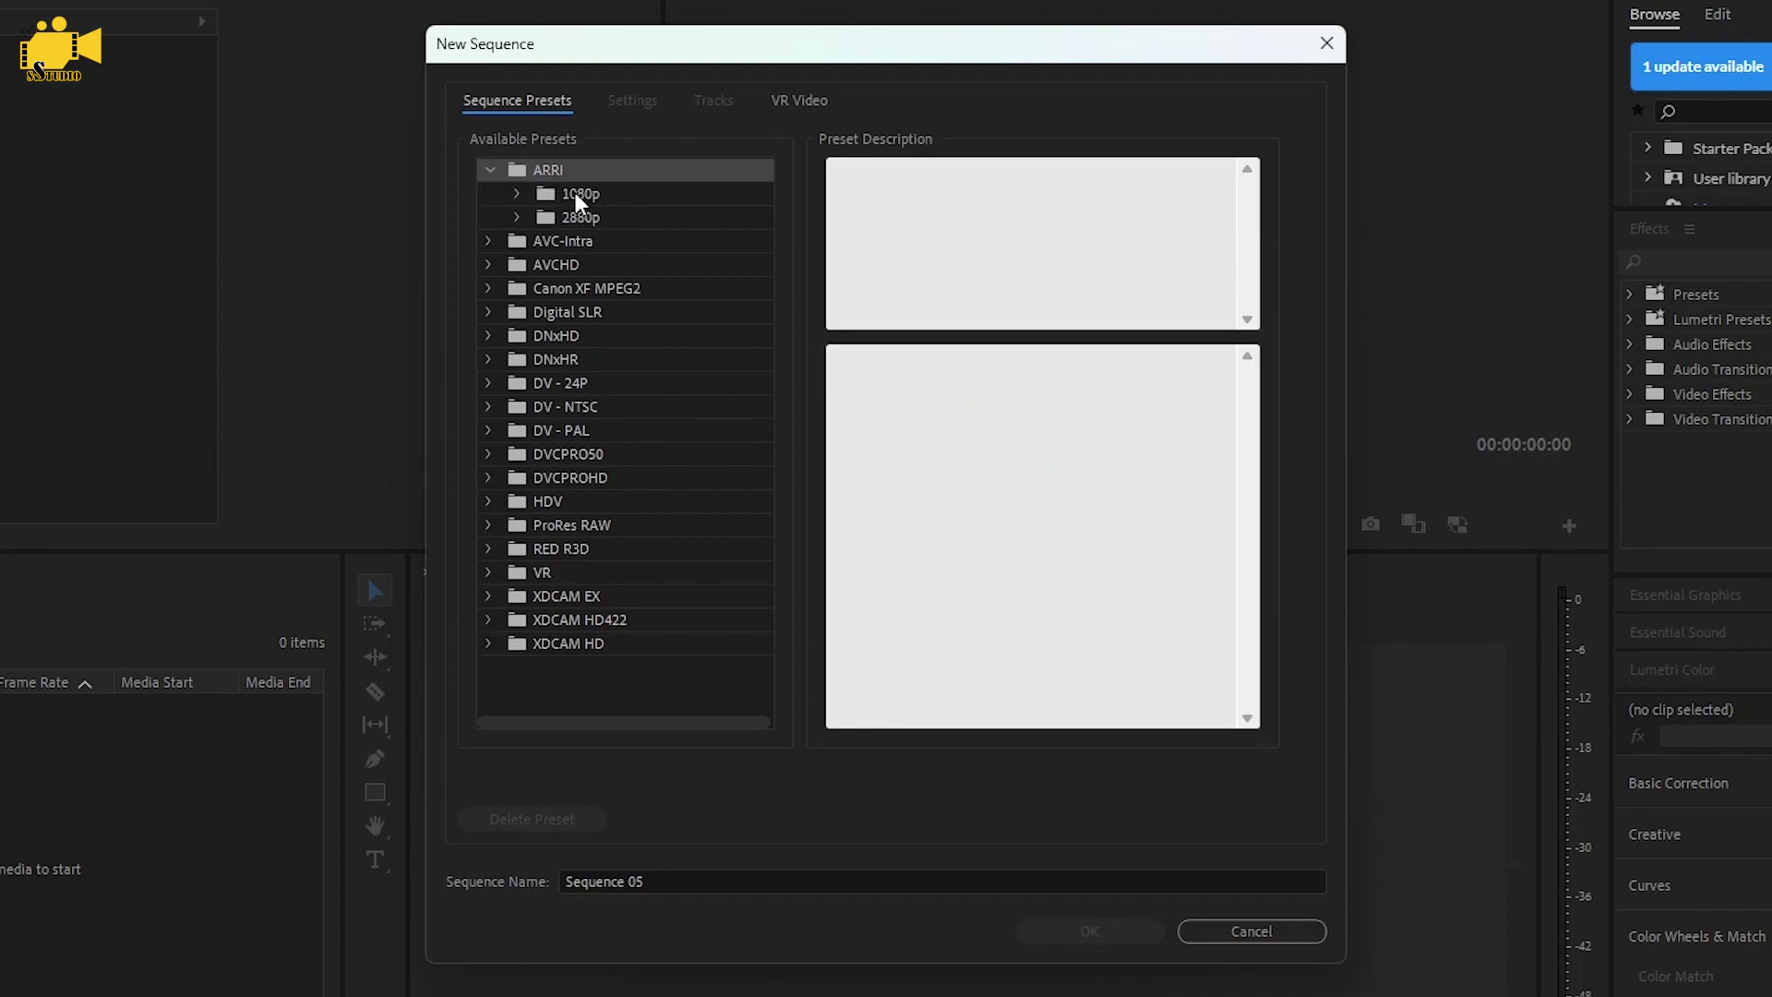
pyautogui.click(576, 194)
pyautogui.click(517, 193)
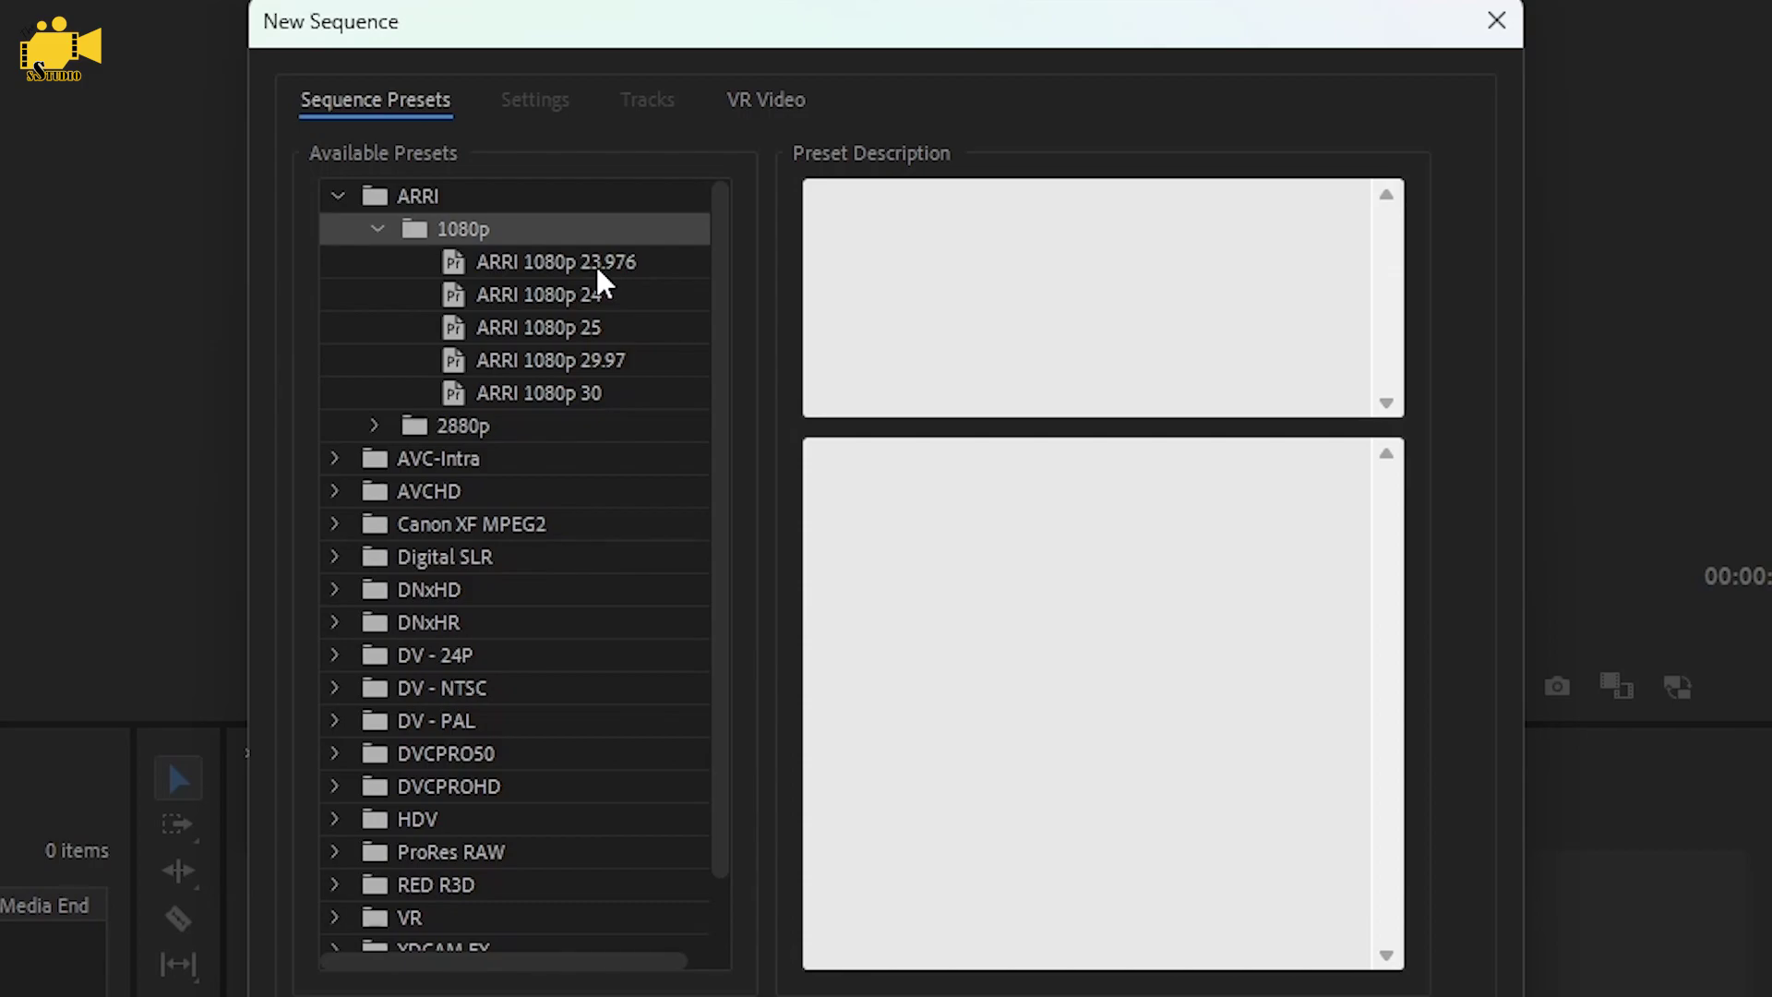
pyautogui.click(526, 264)
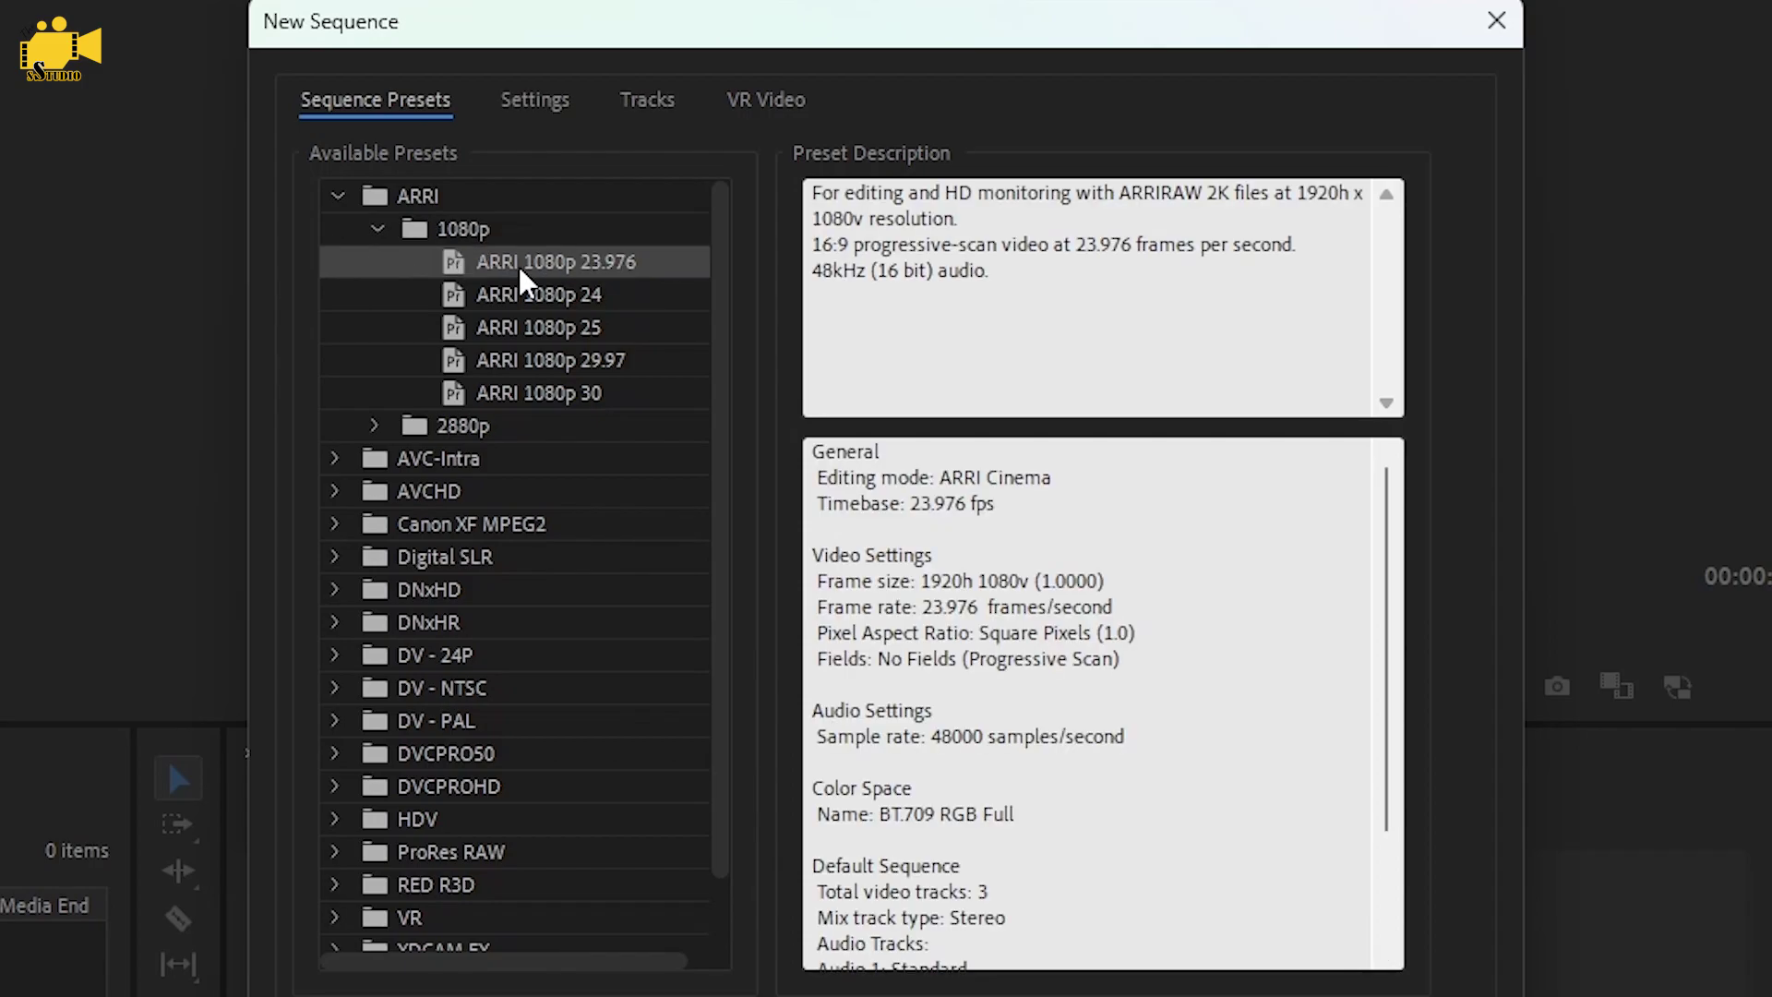
# Review the Settings tab and keep ARRI Cinema as the editing mode at 23.976 fps, 1920×1080
pyautogui.click(531, 107)
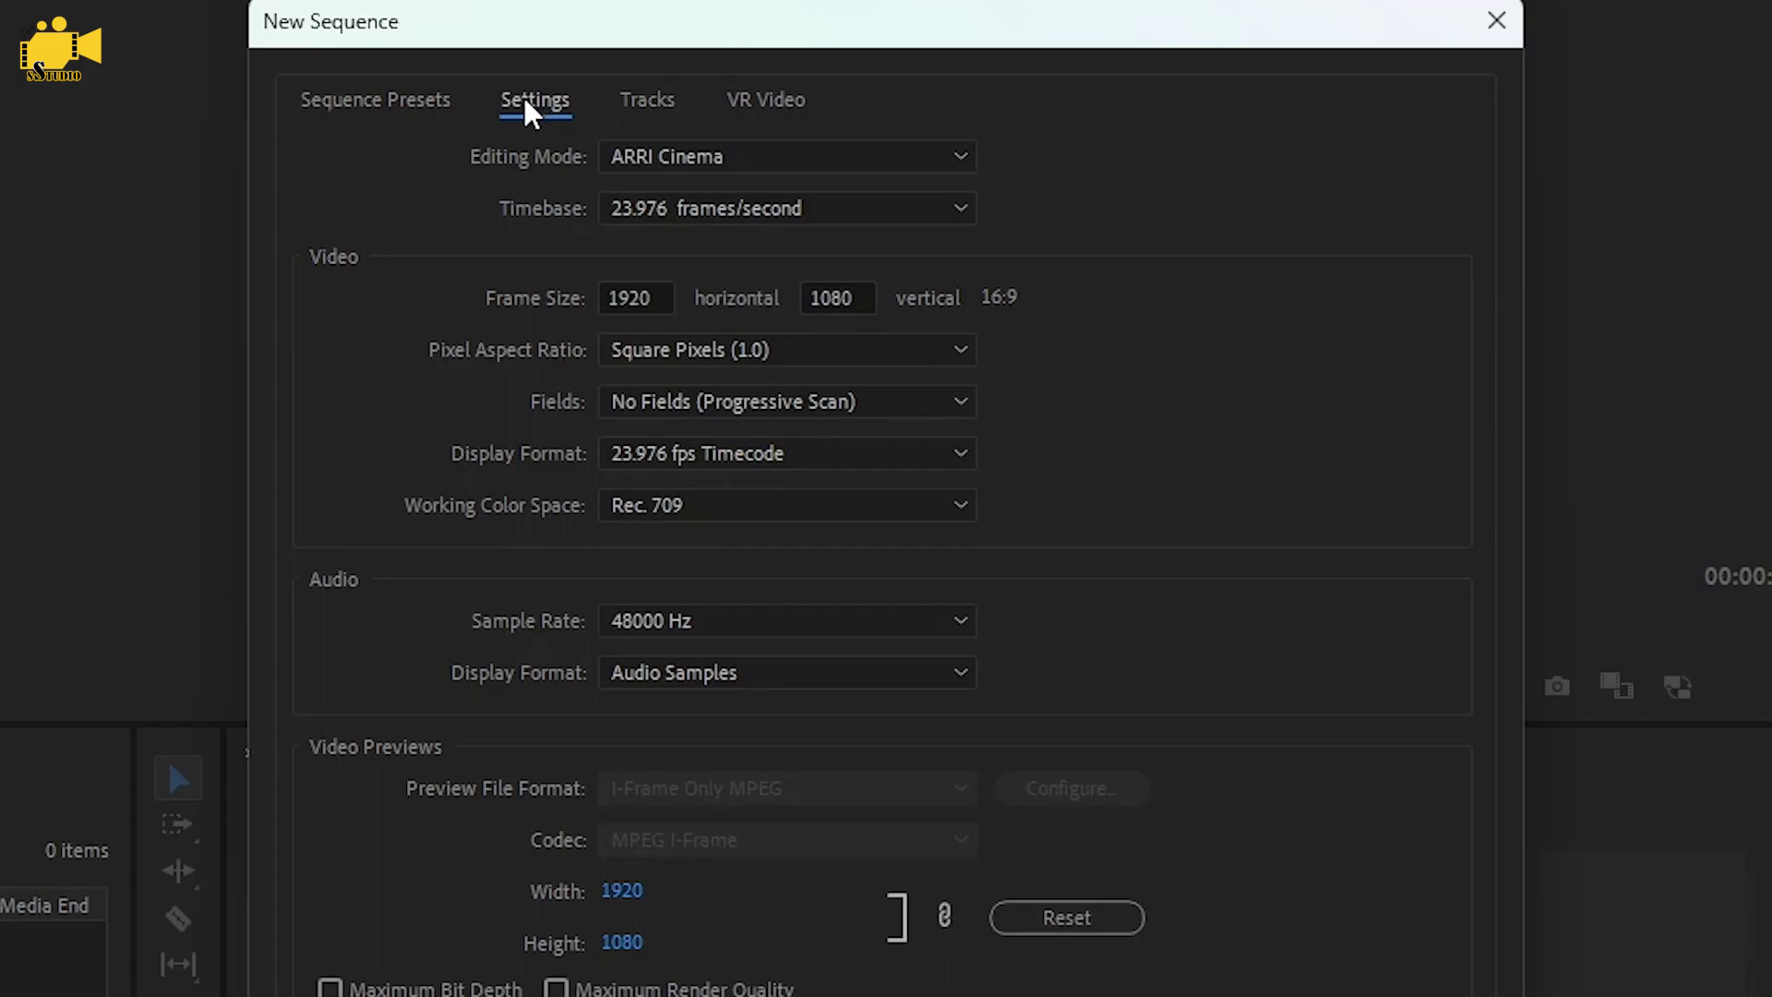
pyautogui.click(407, 103)
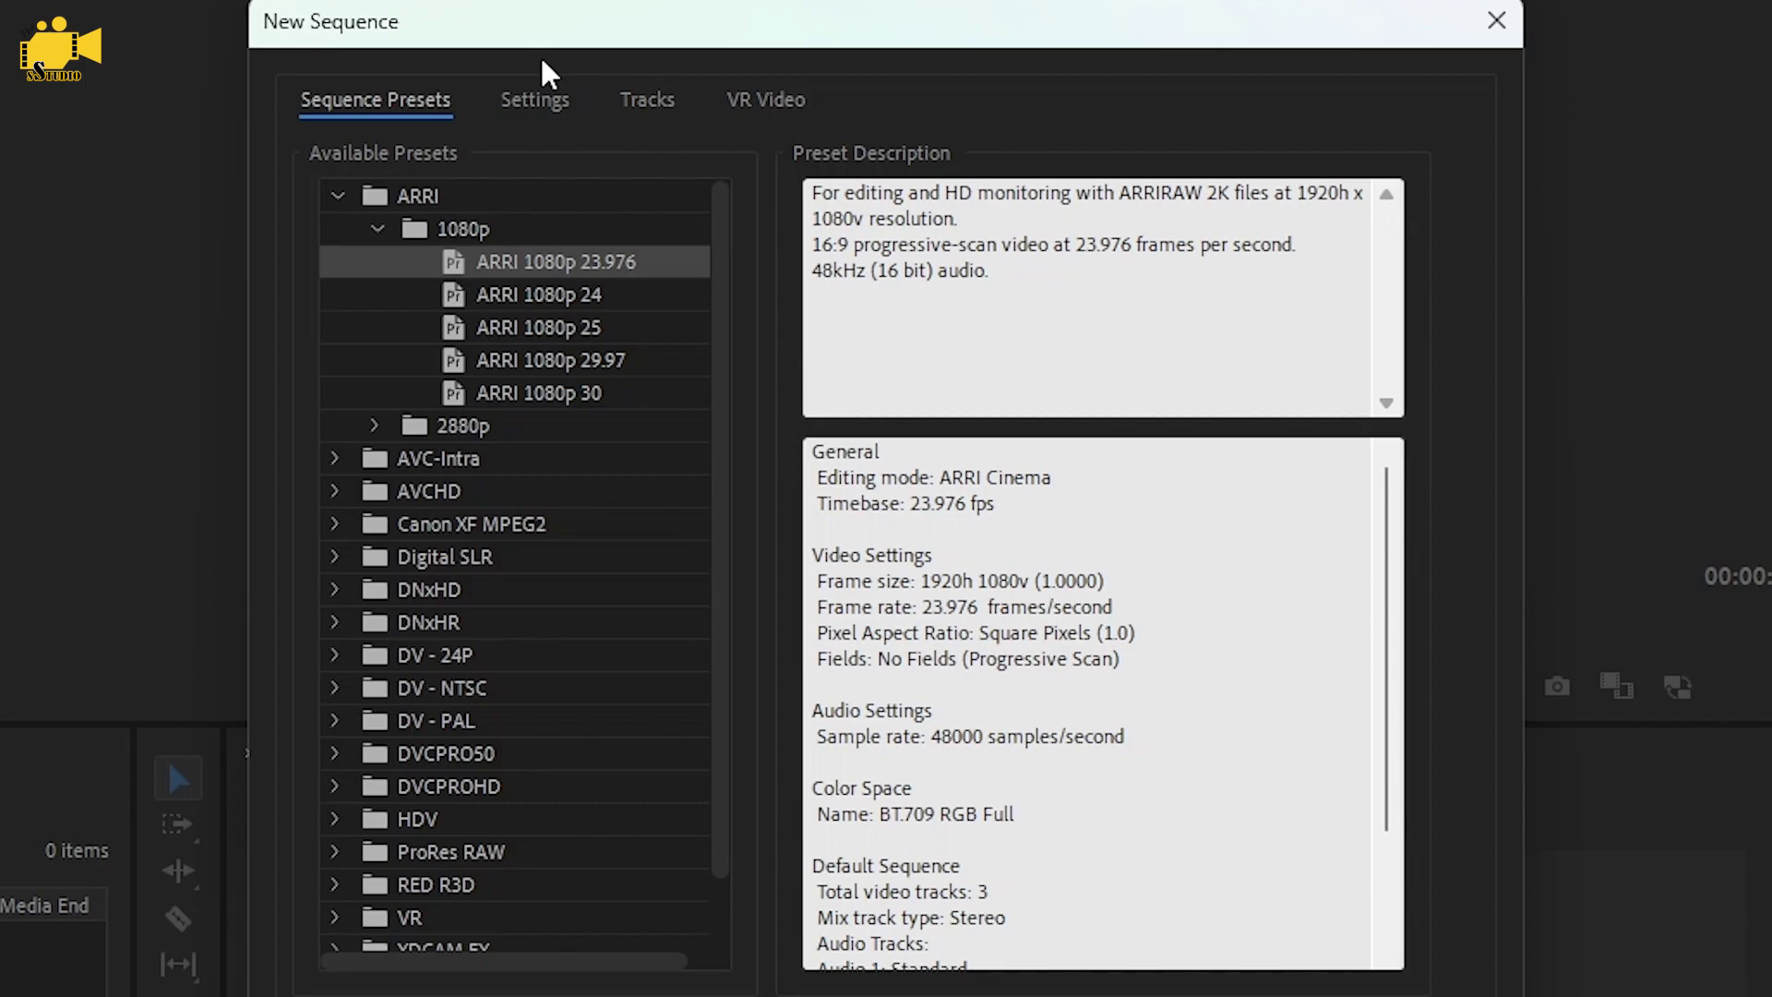
pyautogui.click(533, 106)
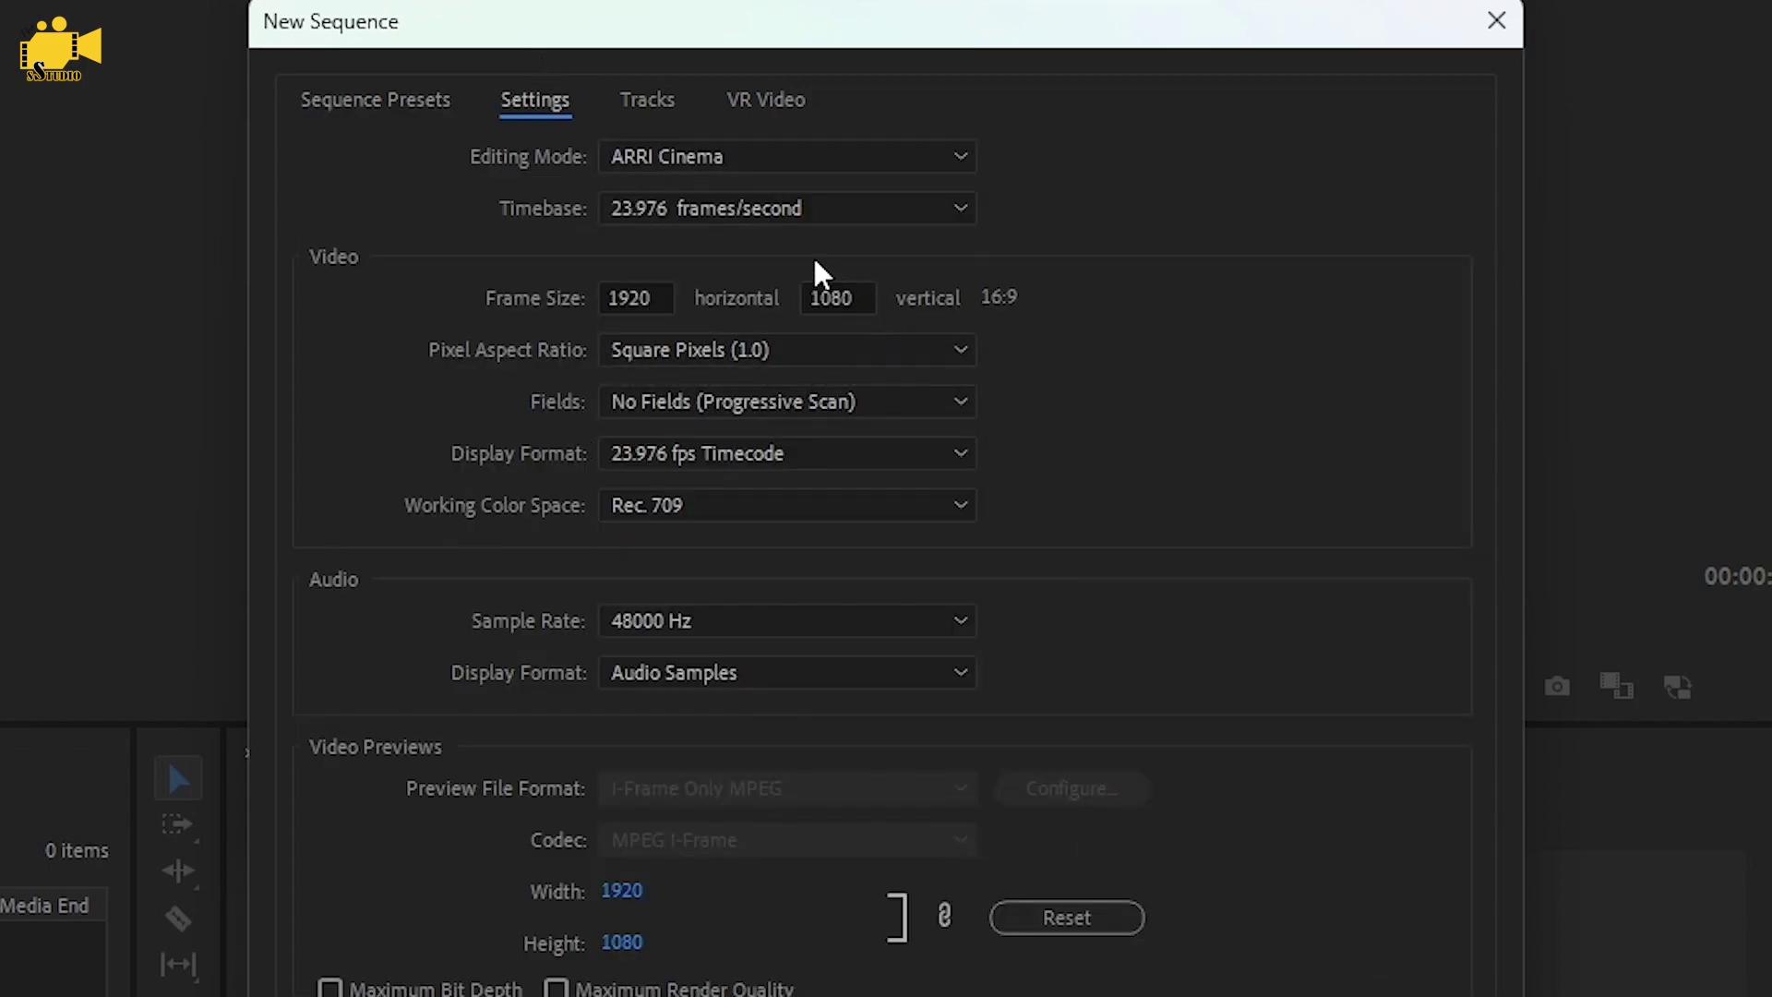
pyautogui.click(665, 171)
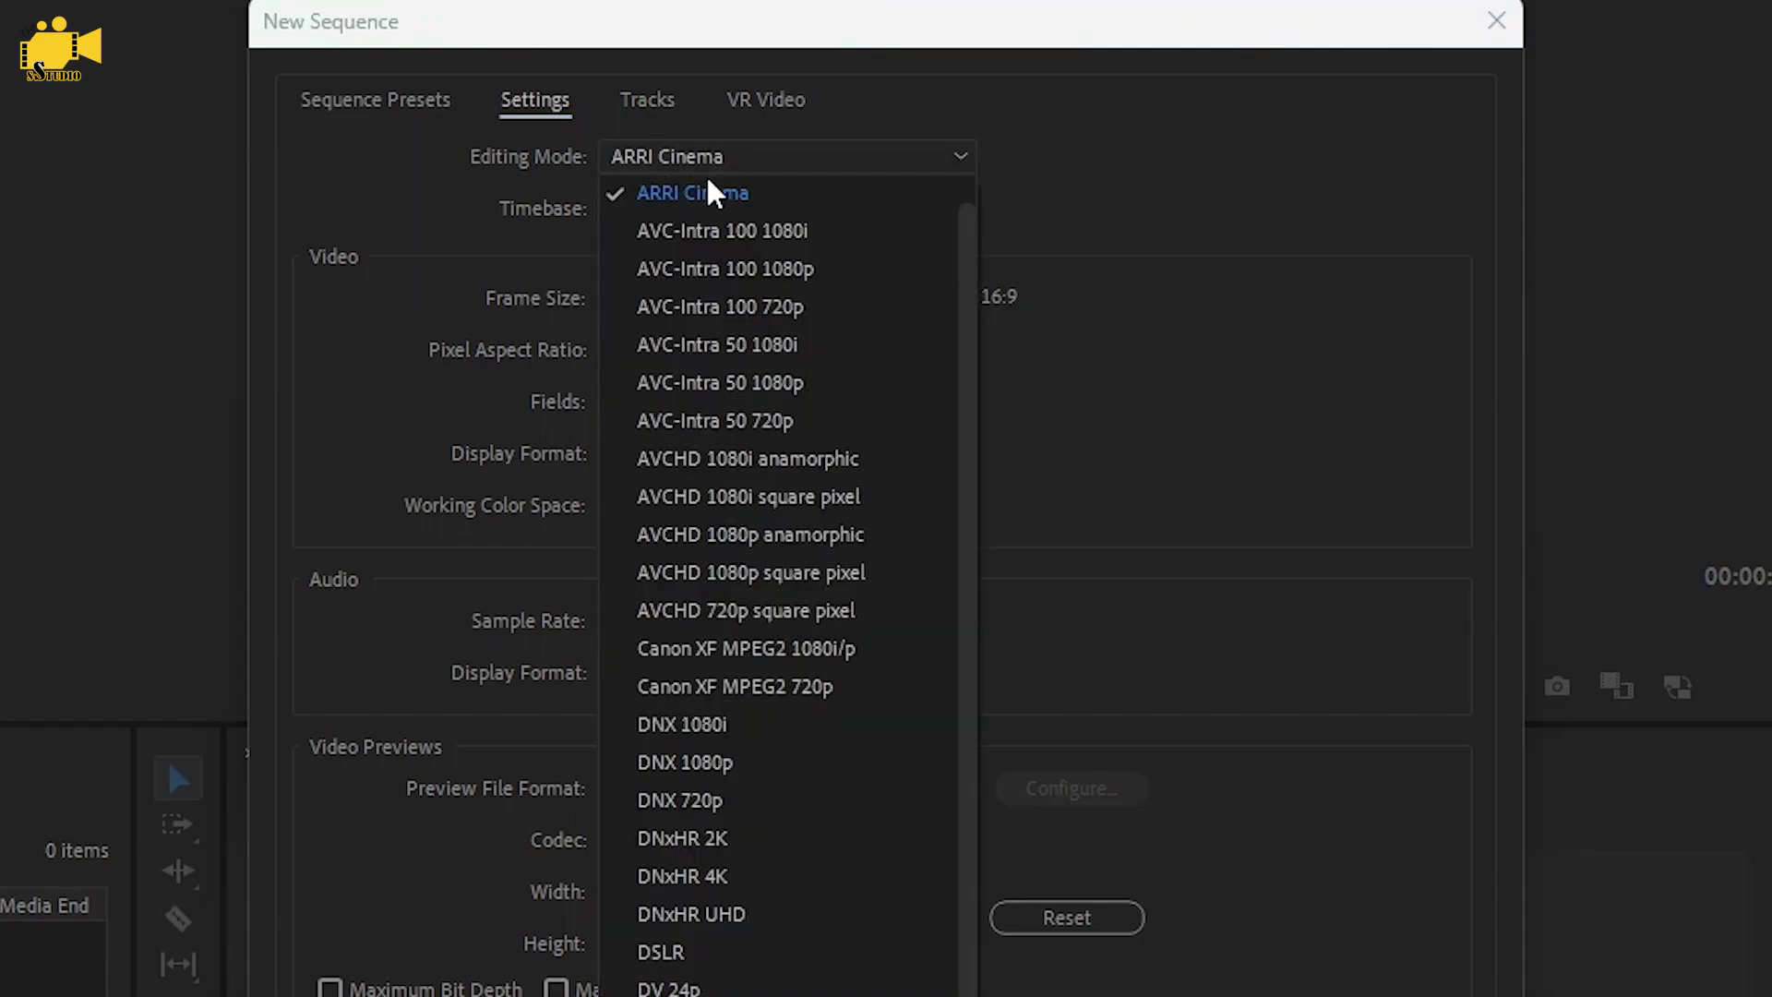
pyautogui.click(728, 192)
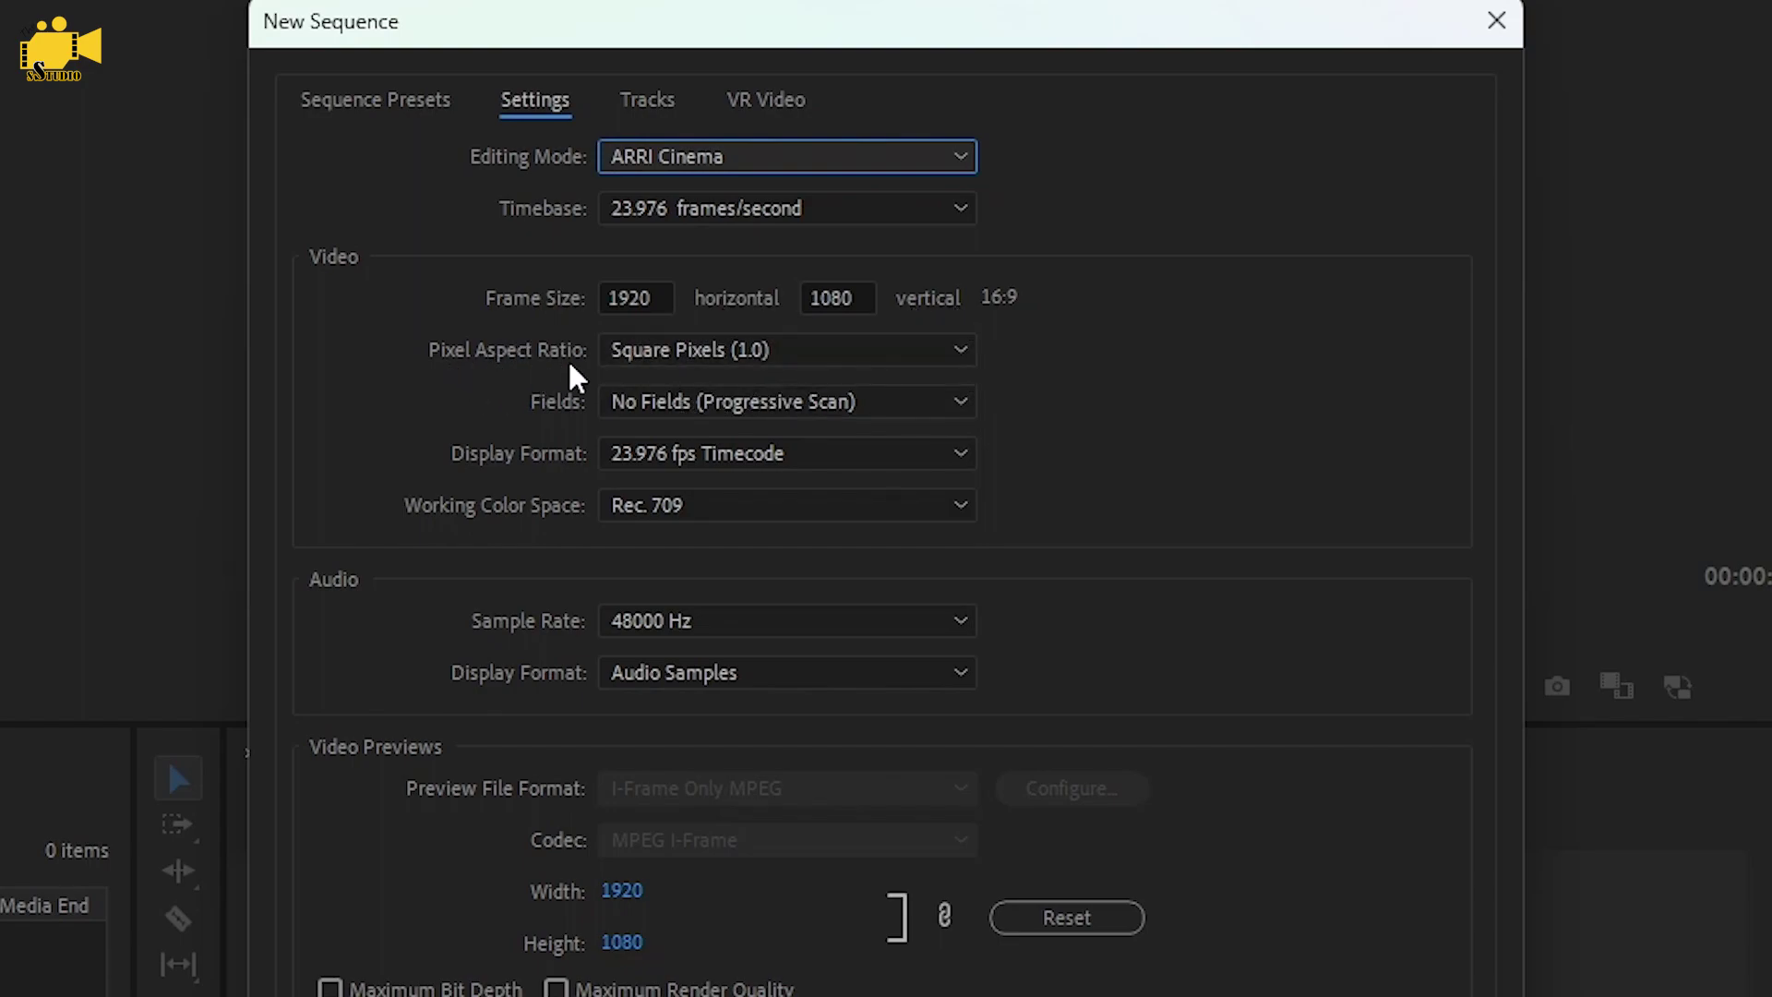
pyautogui.click(810, 351)
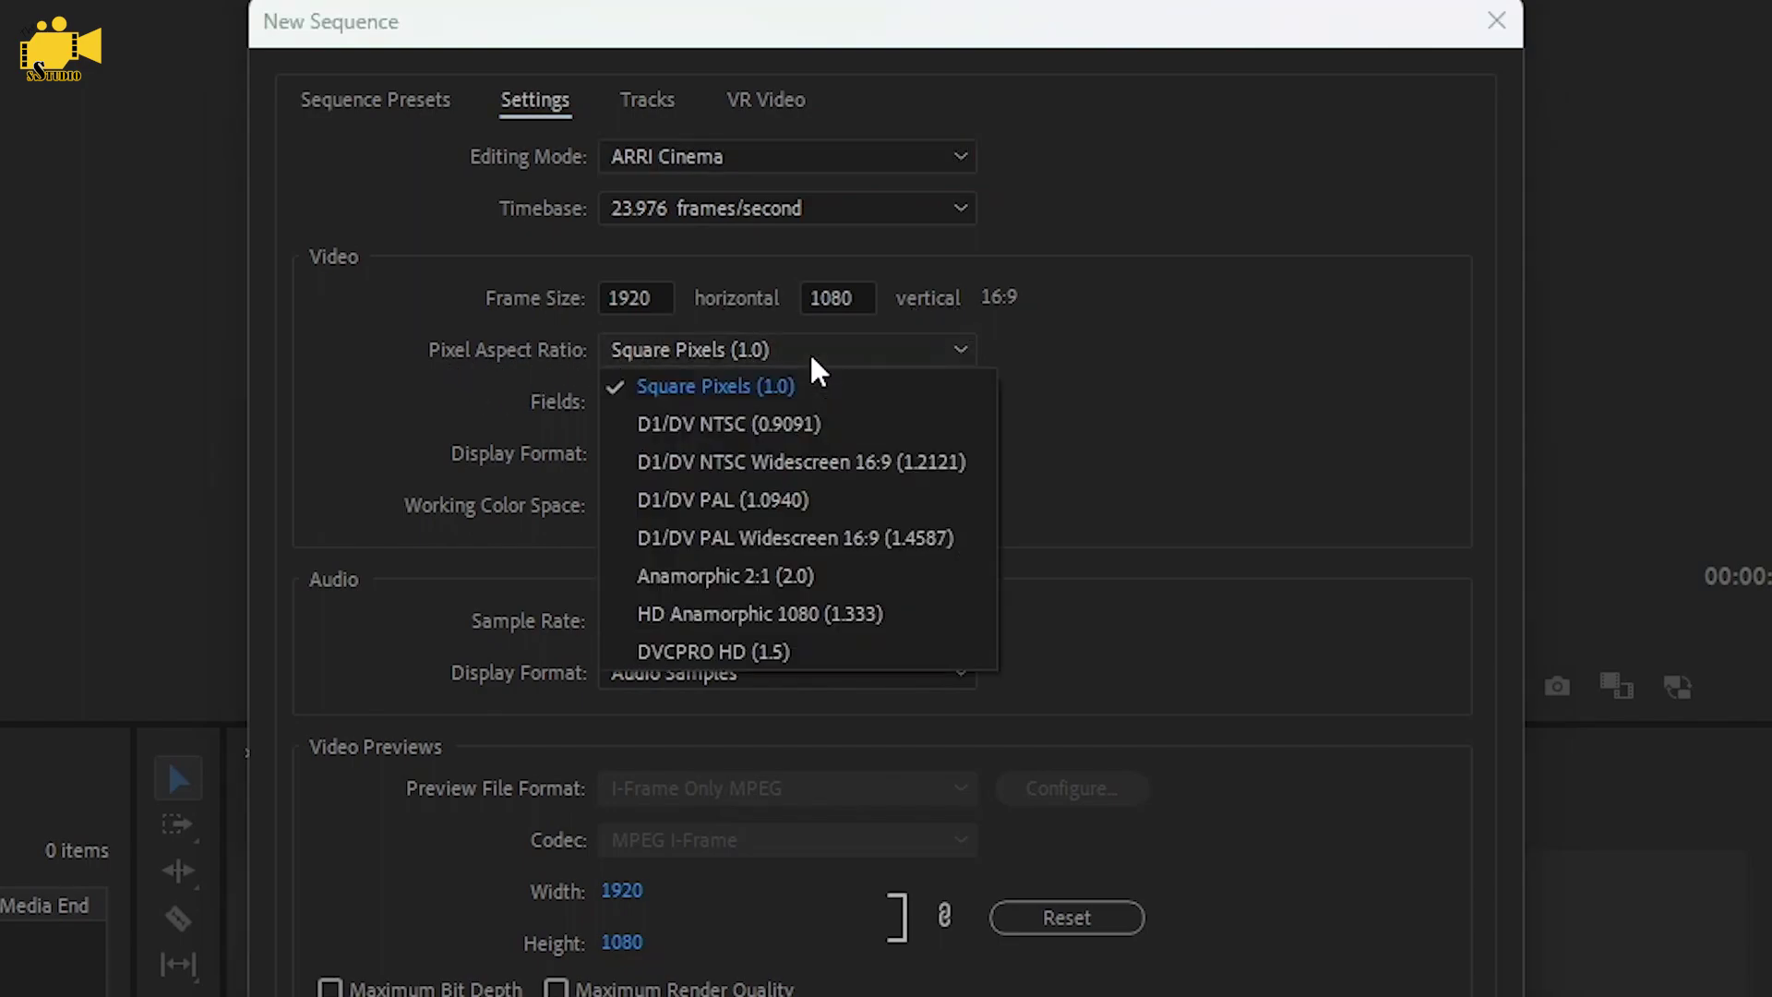
pyautogui.click(684, 388)
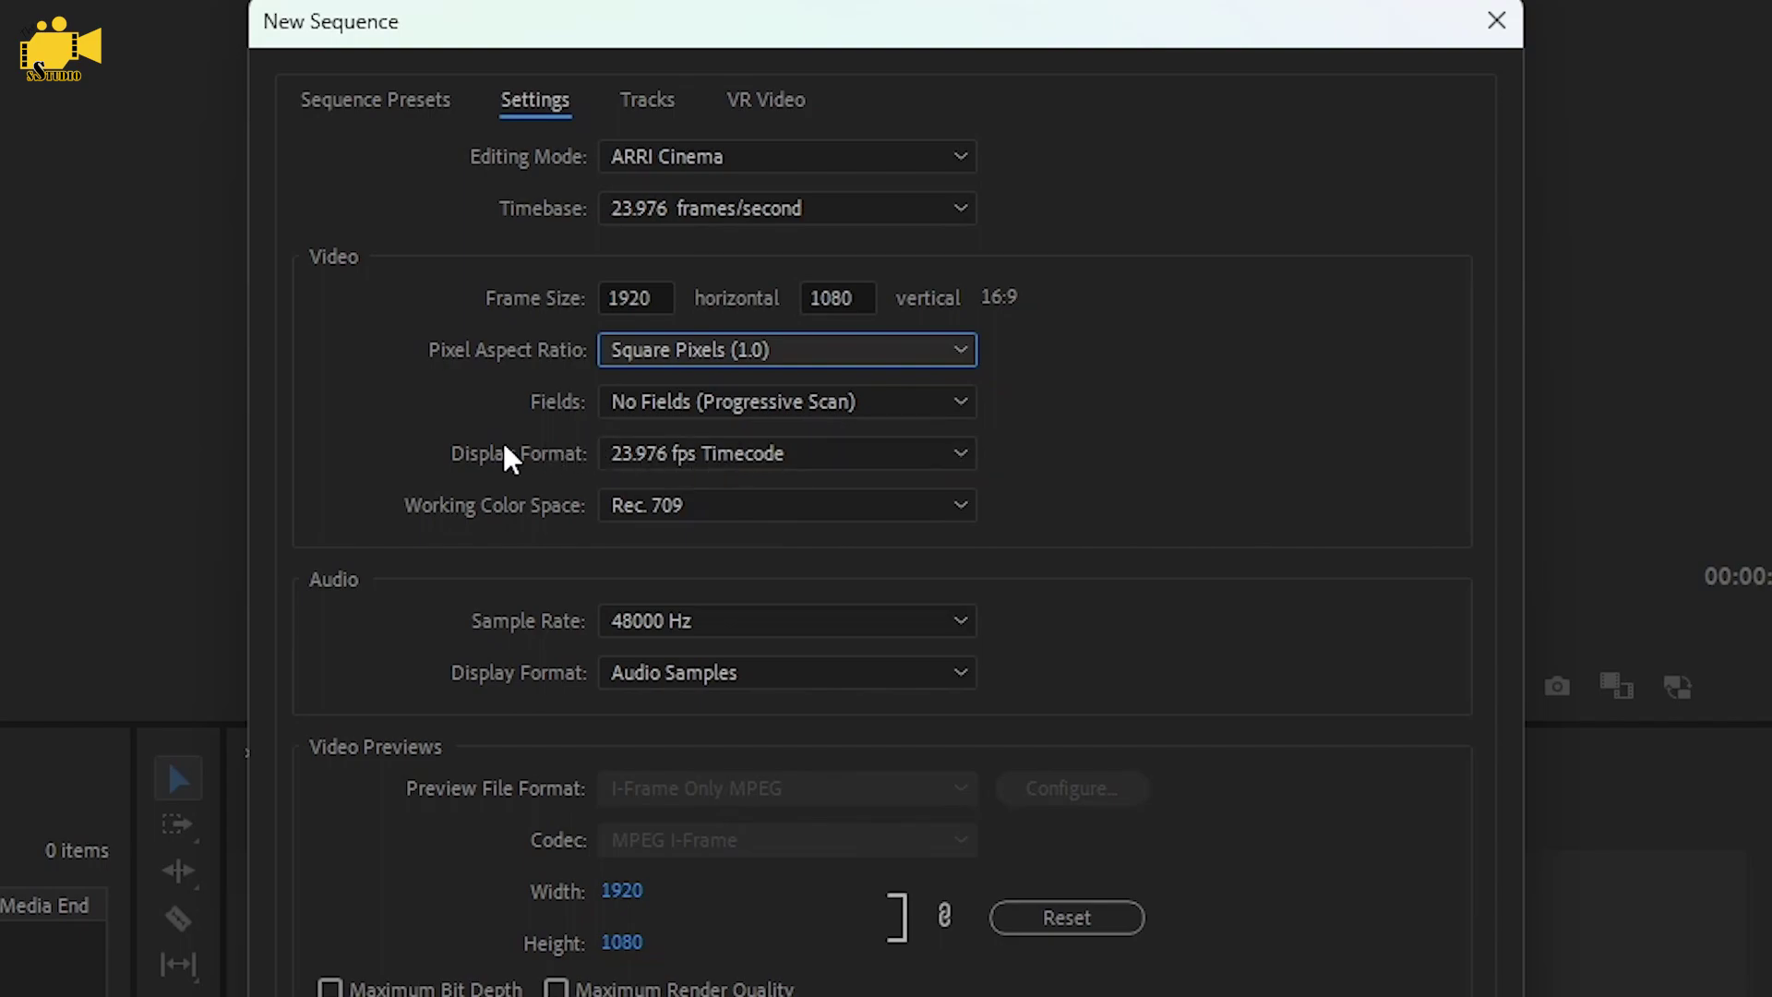
pyautogui.click(720, 402)
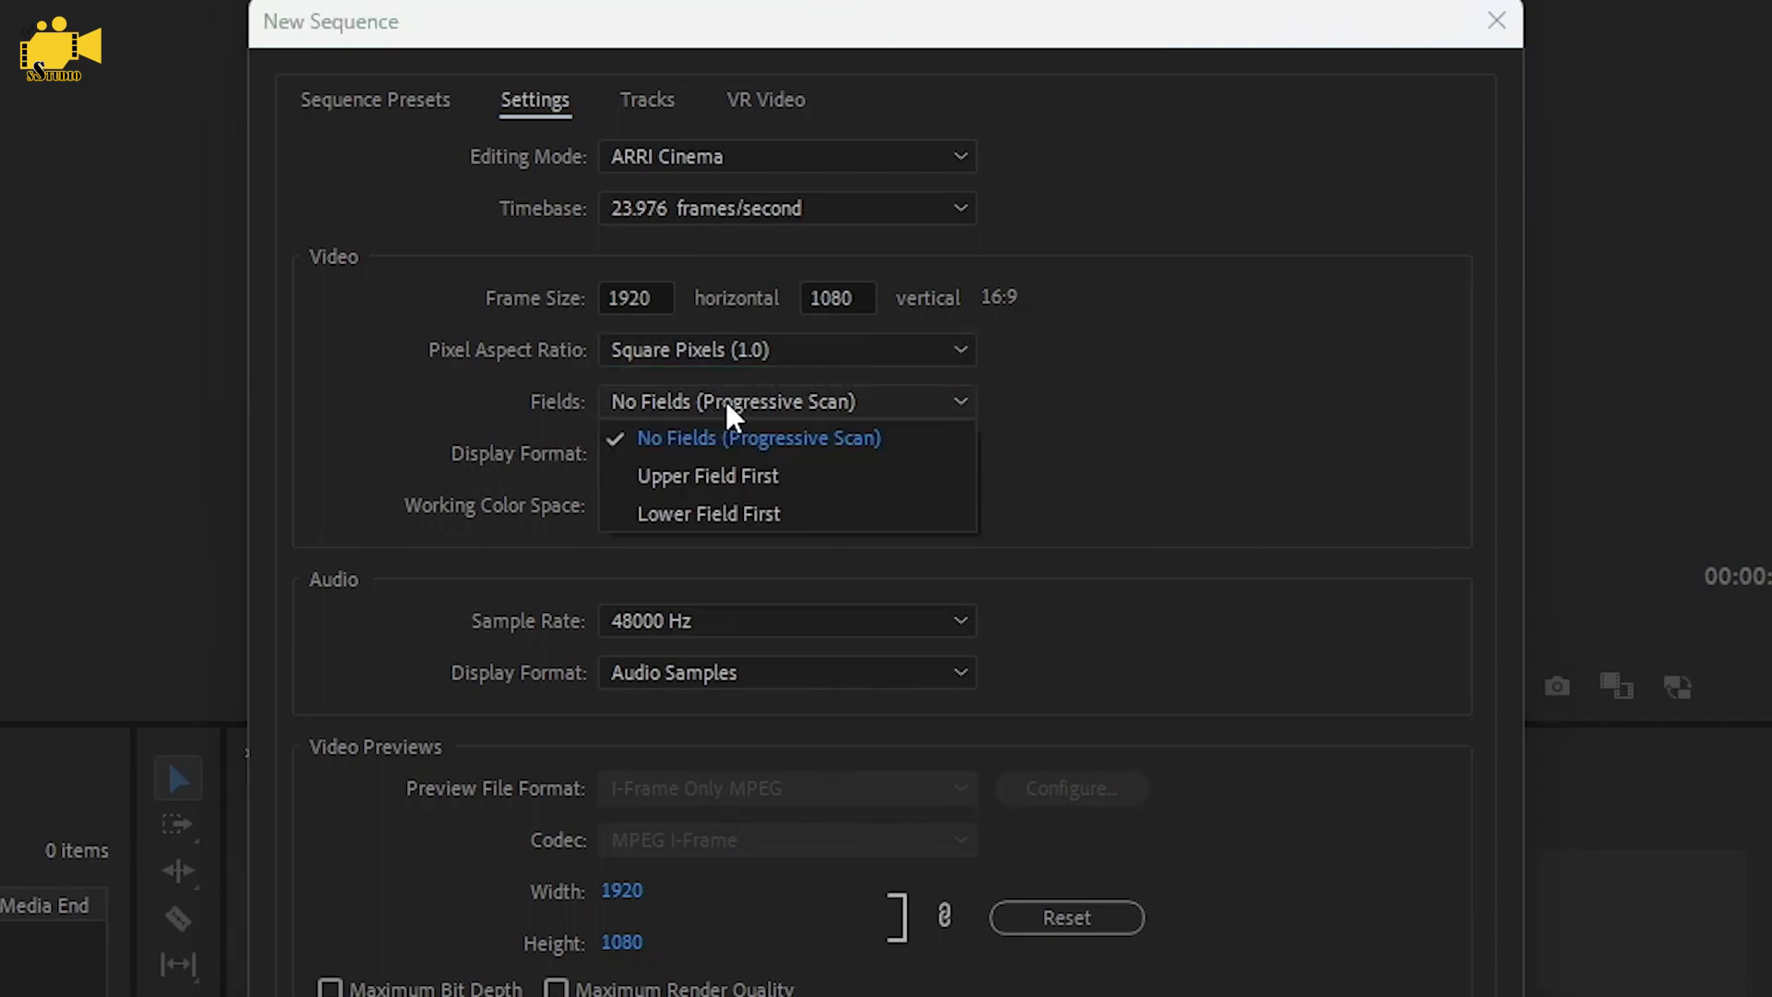
pyautogui.click(816, 432)
pyautogui.click(701, 384)
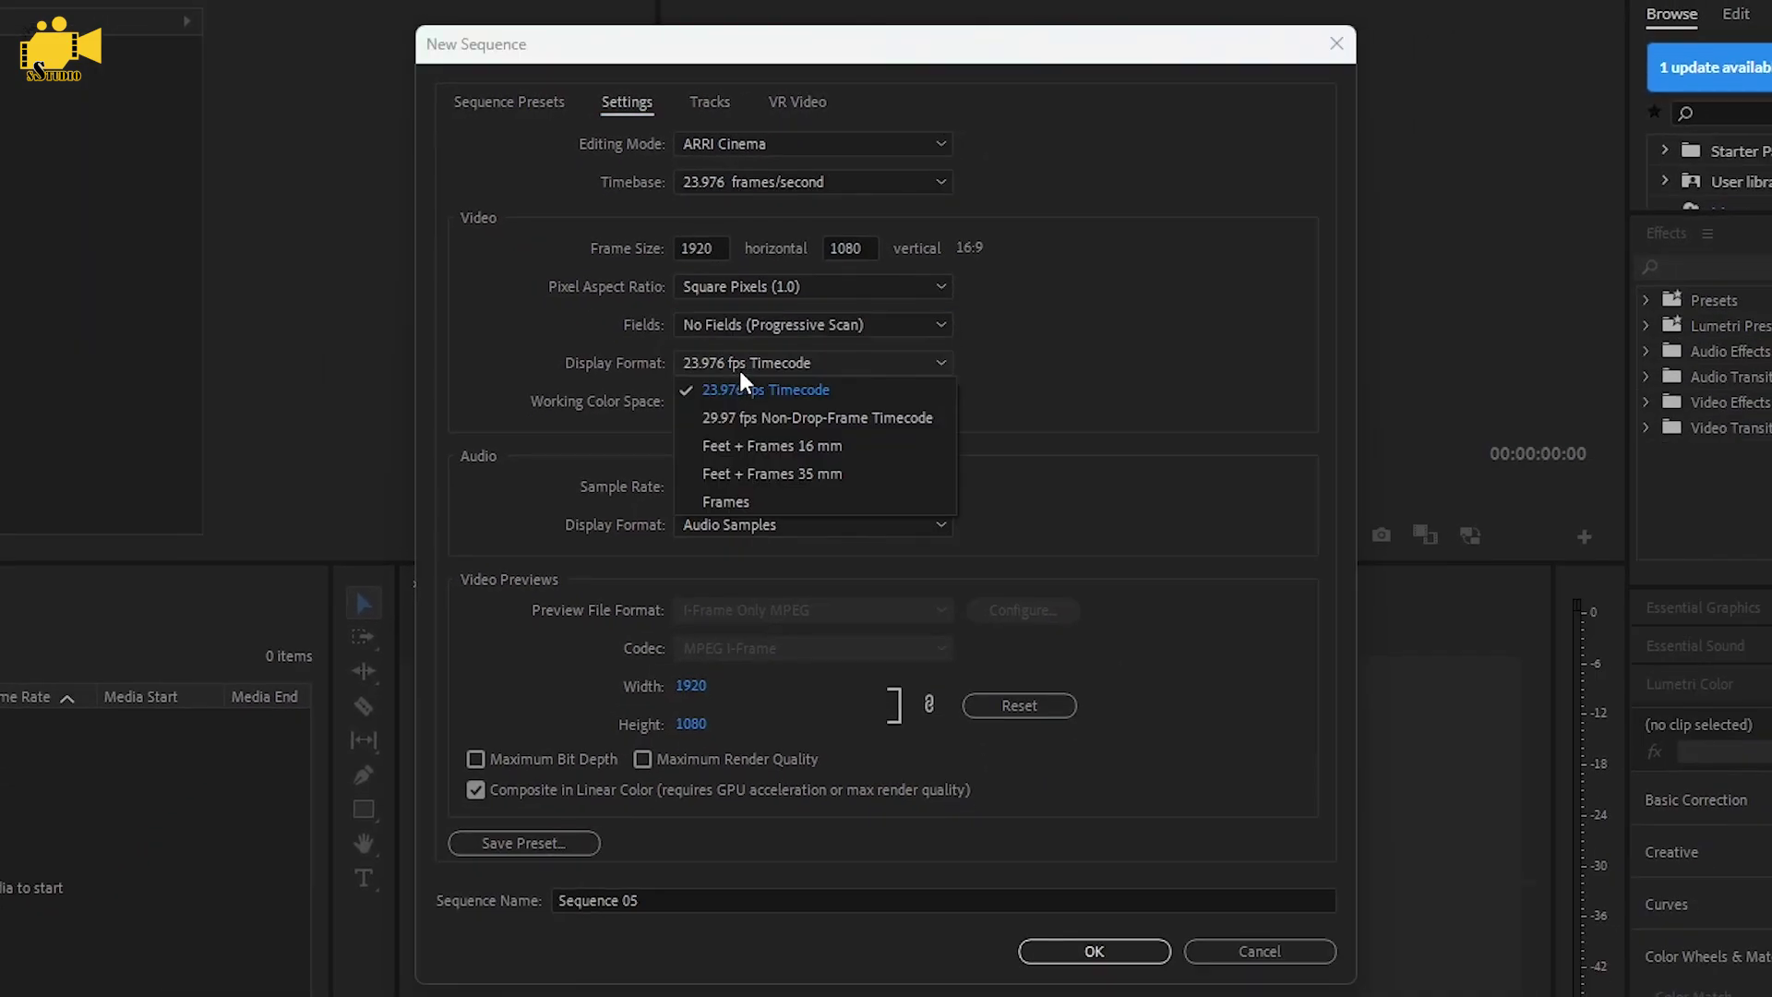
pyautogui.click(702, 416)
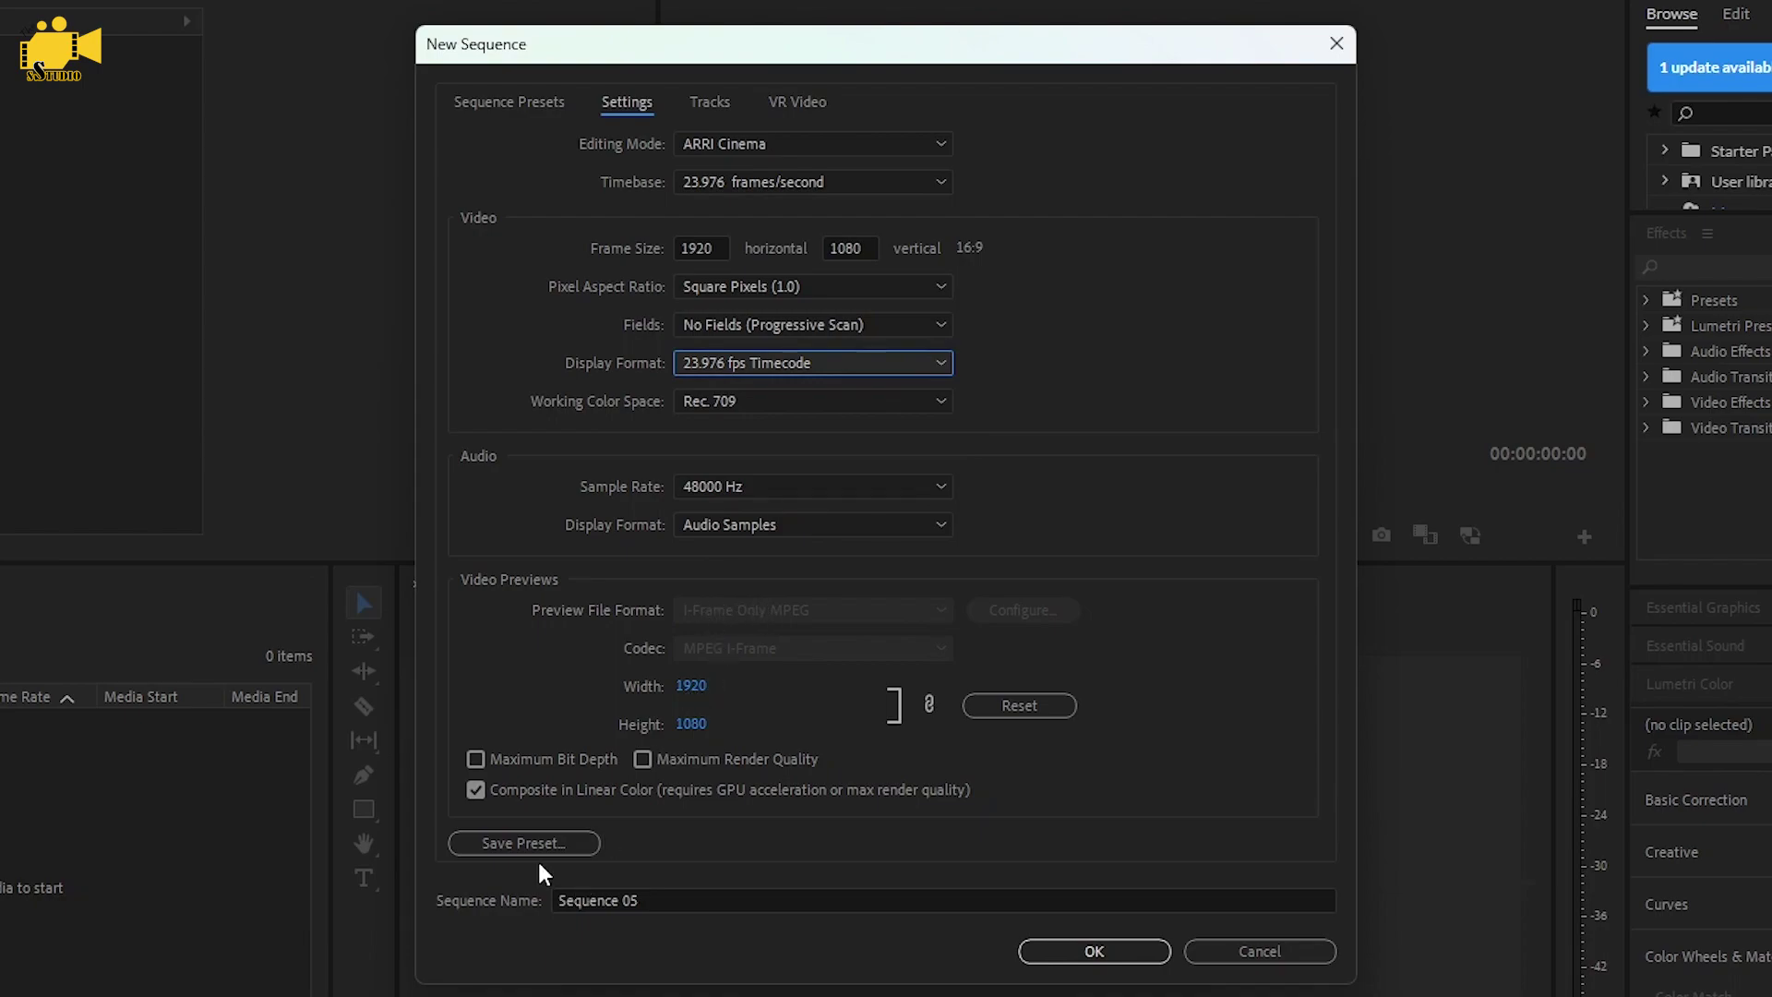
# Enable Maximum Bit Depth and Maximum Render Quality, dismissing both rendering warnings
pyautogui.click(476, 760)
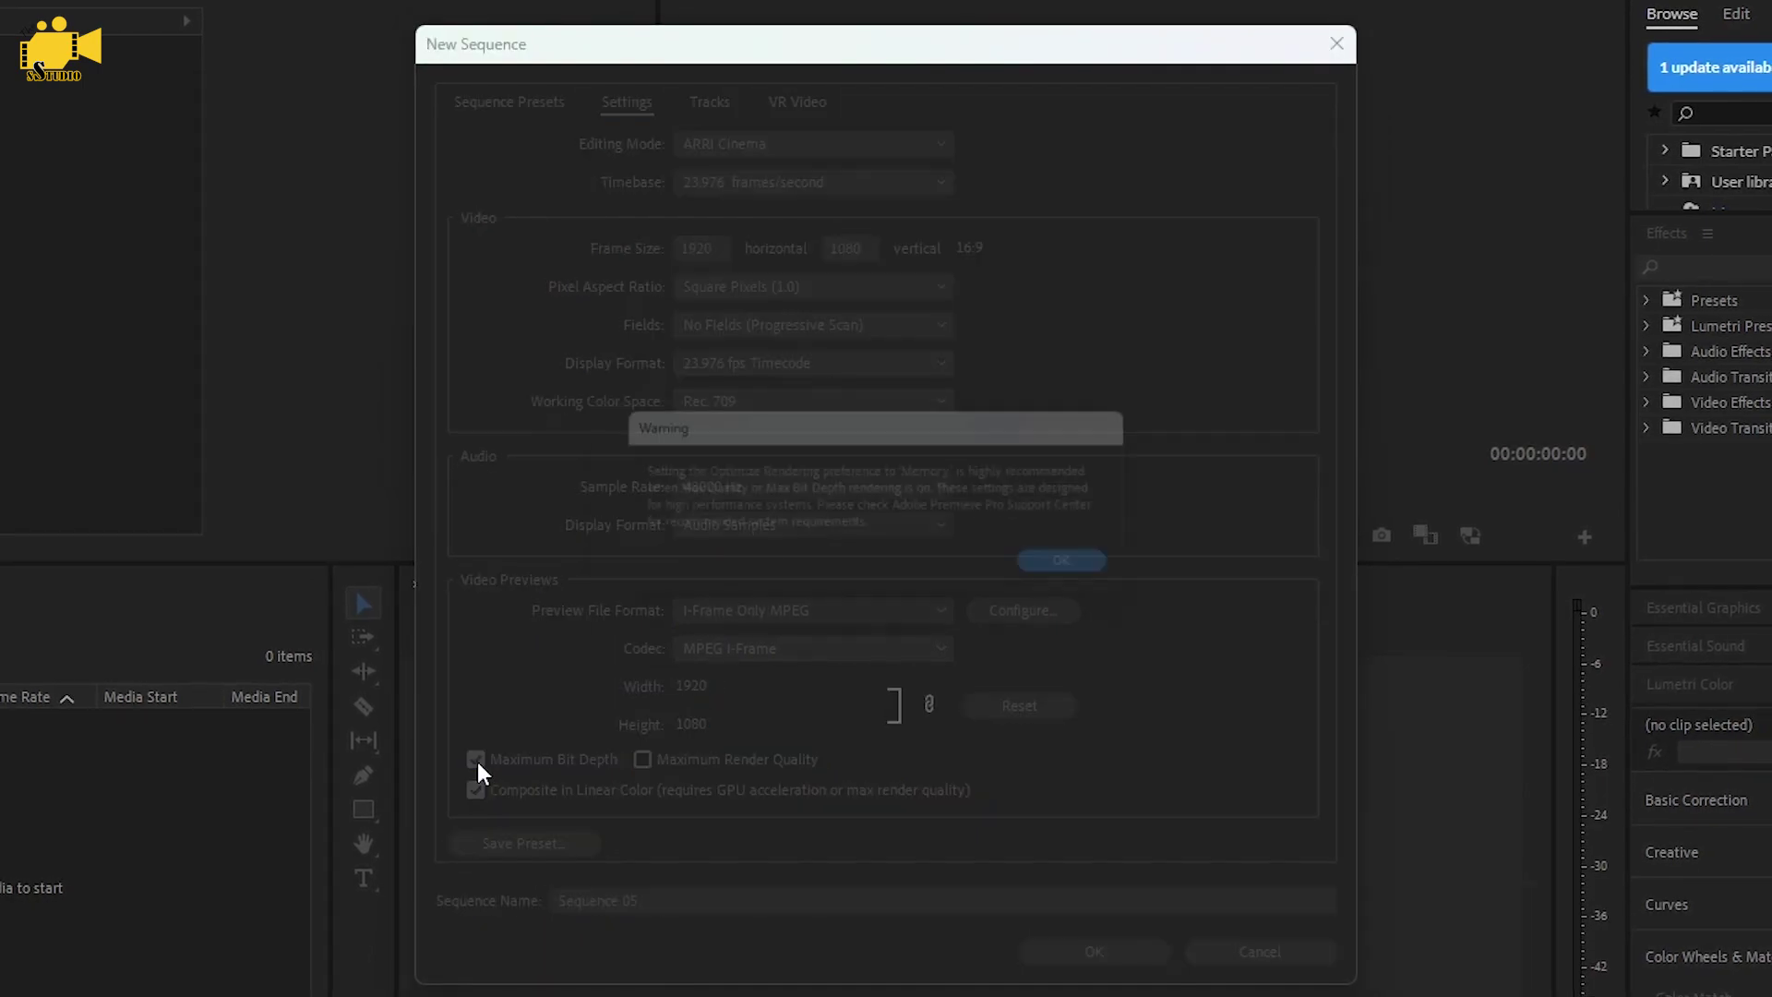
pyautogui.click(1121, 573)
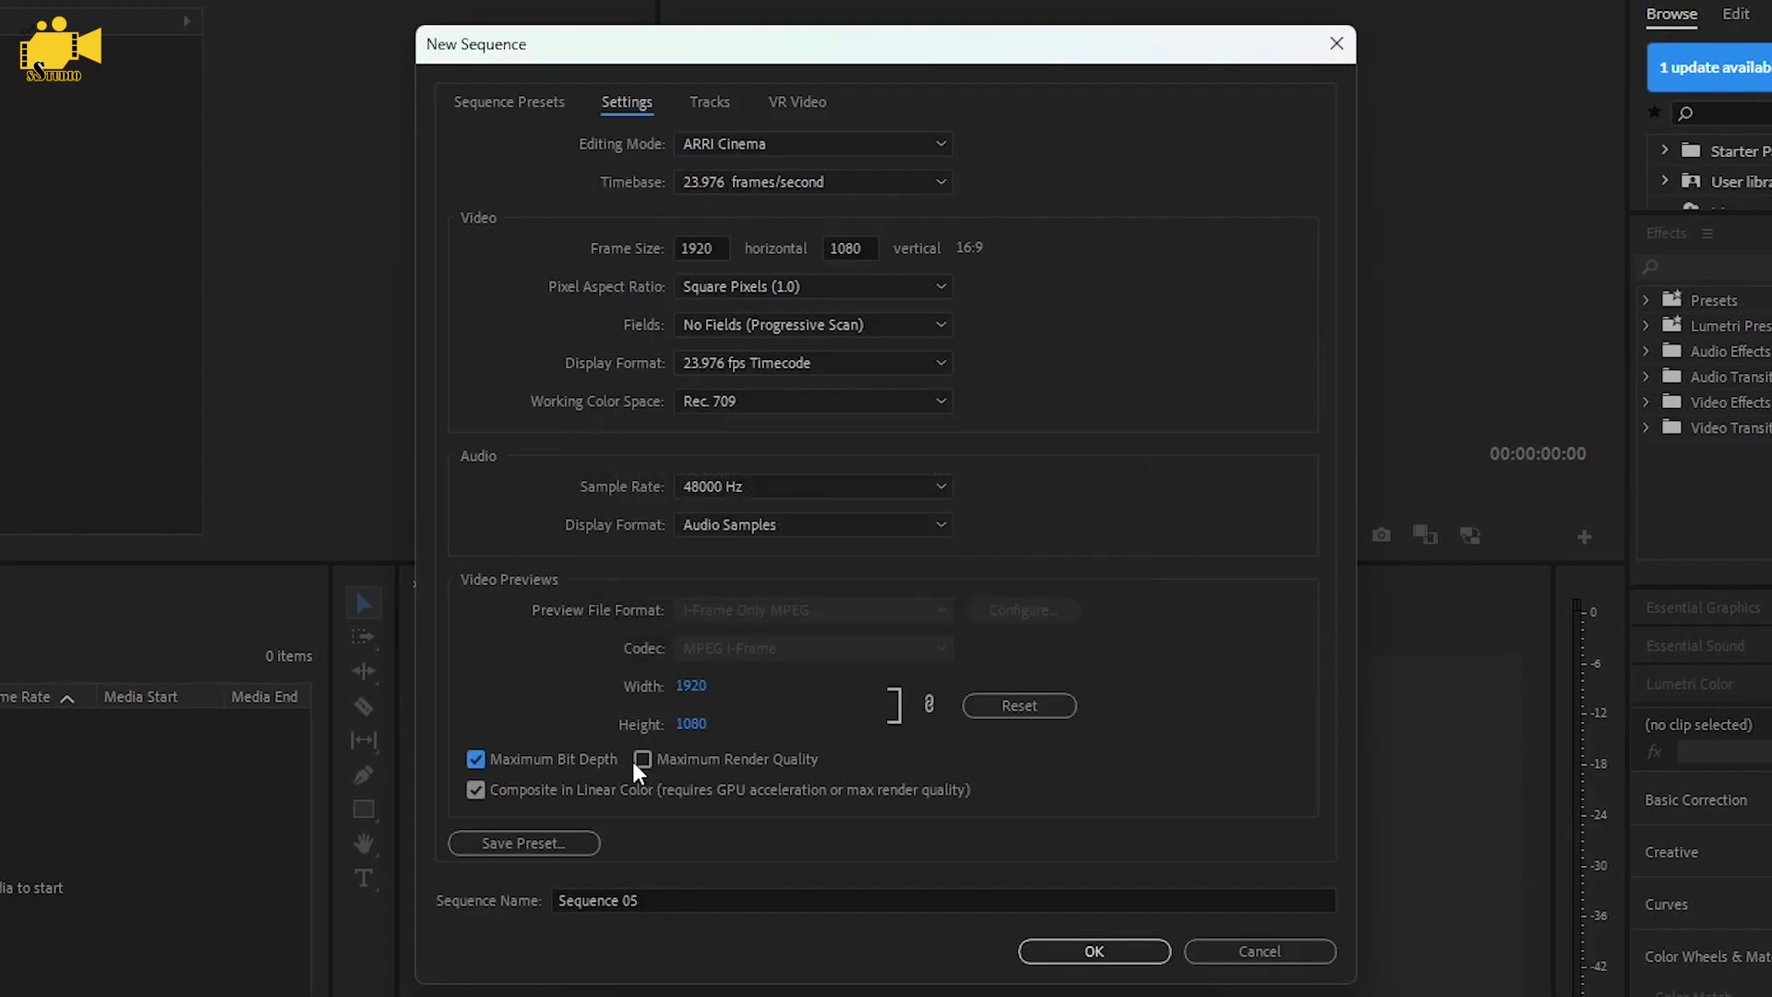
pyautogui.click(636, 760)
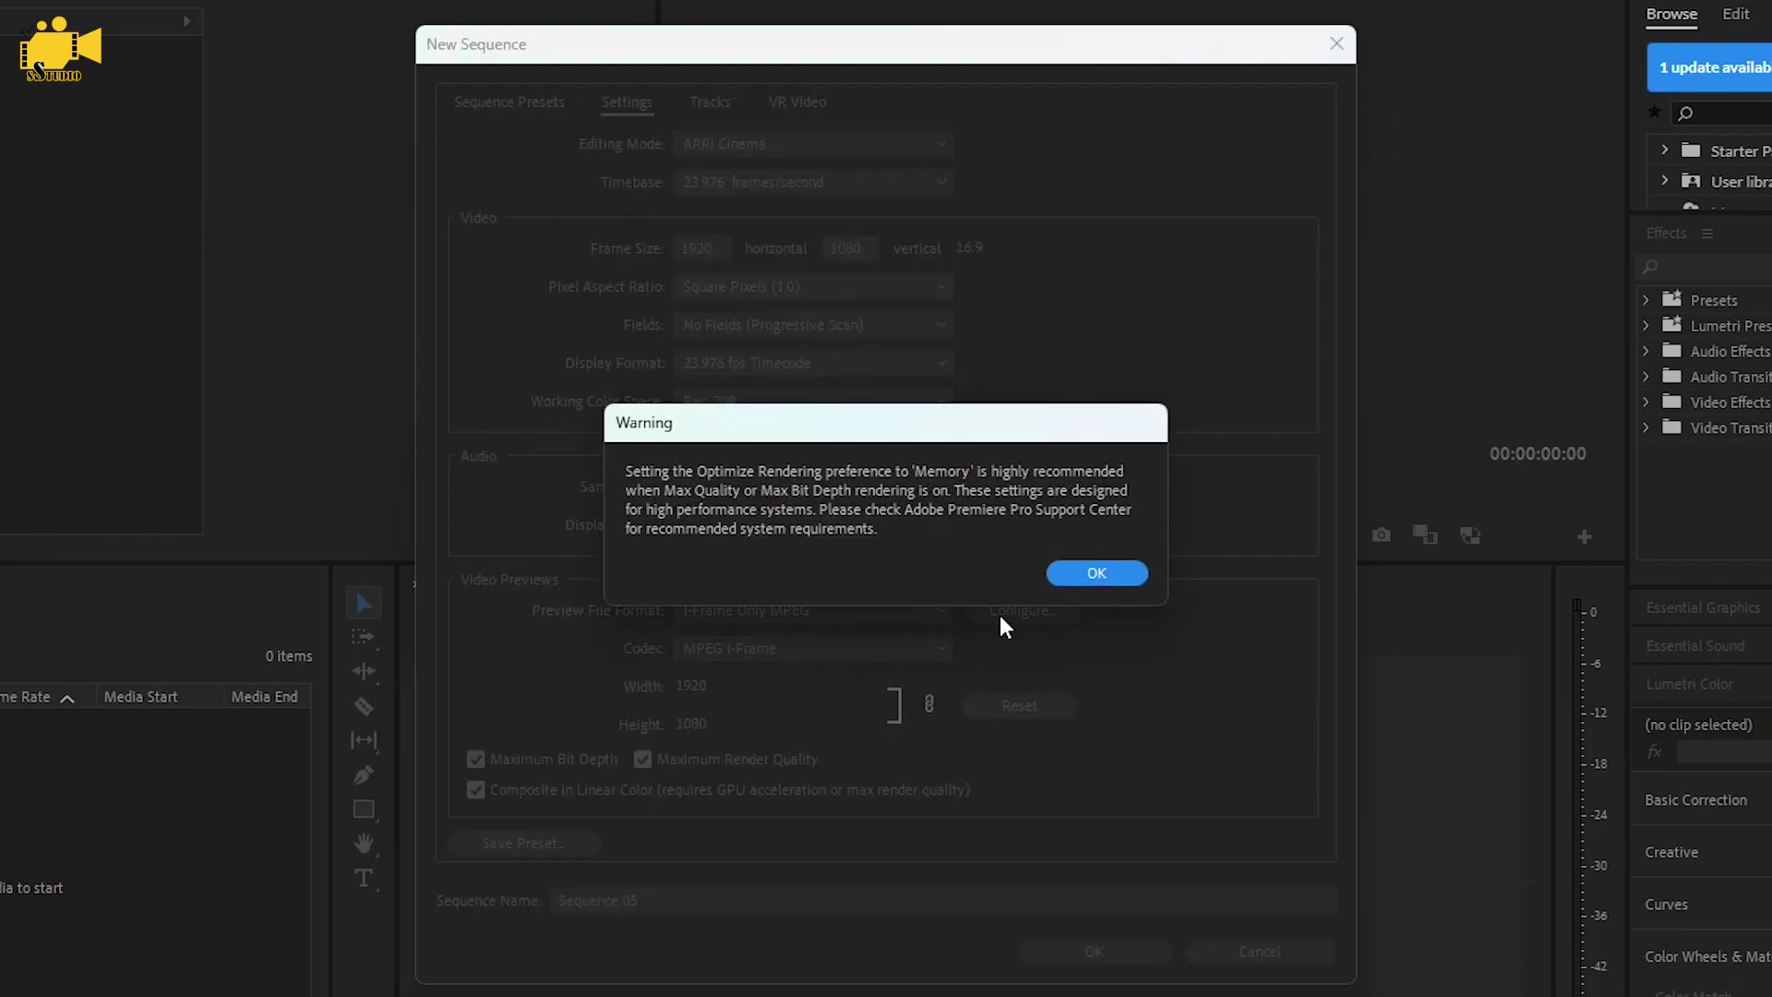
pyautogui.click(1082, 572)
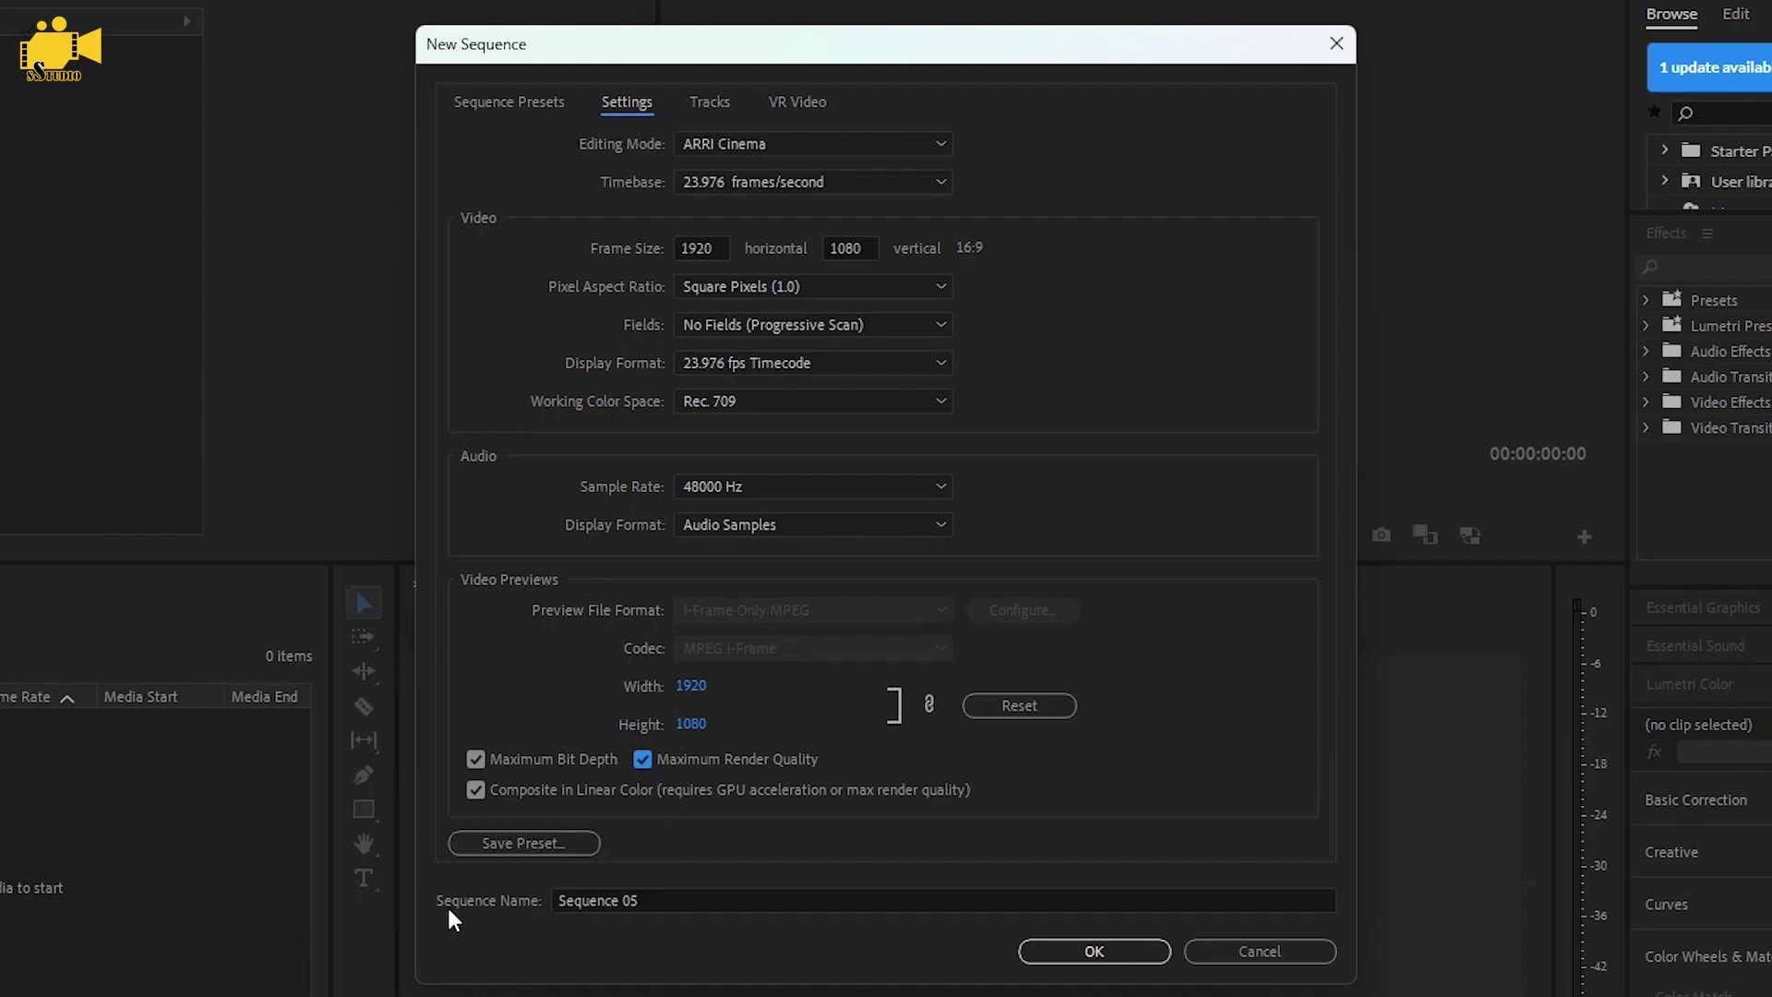
# Replace 'Sequence 07' with 'HD' followed by the creator's name
pyautogui.click(672, 899)
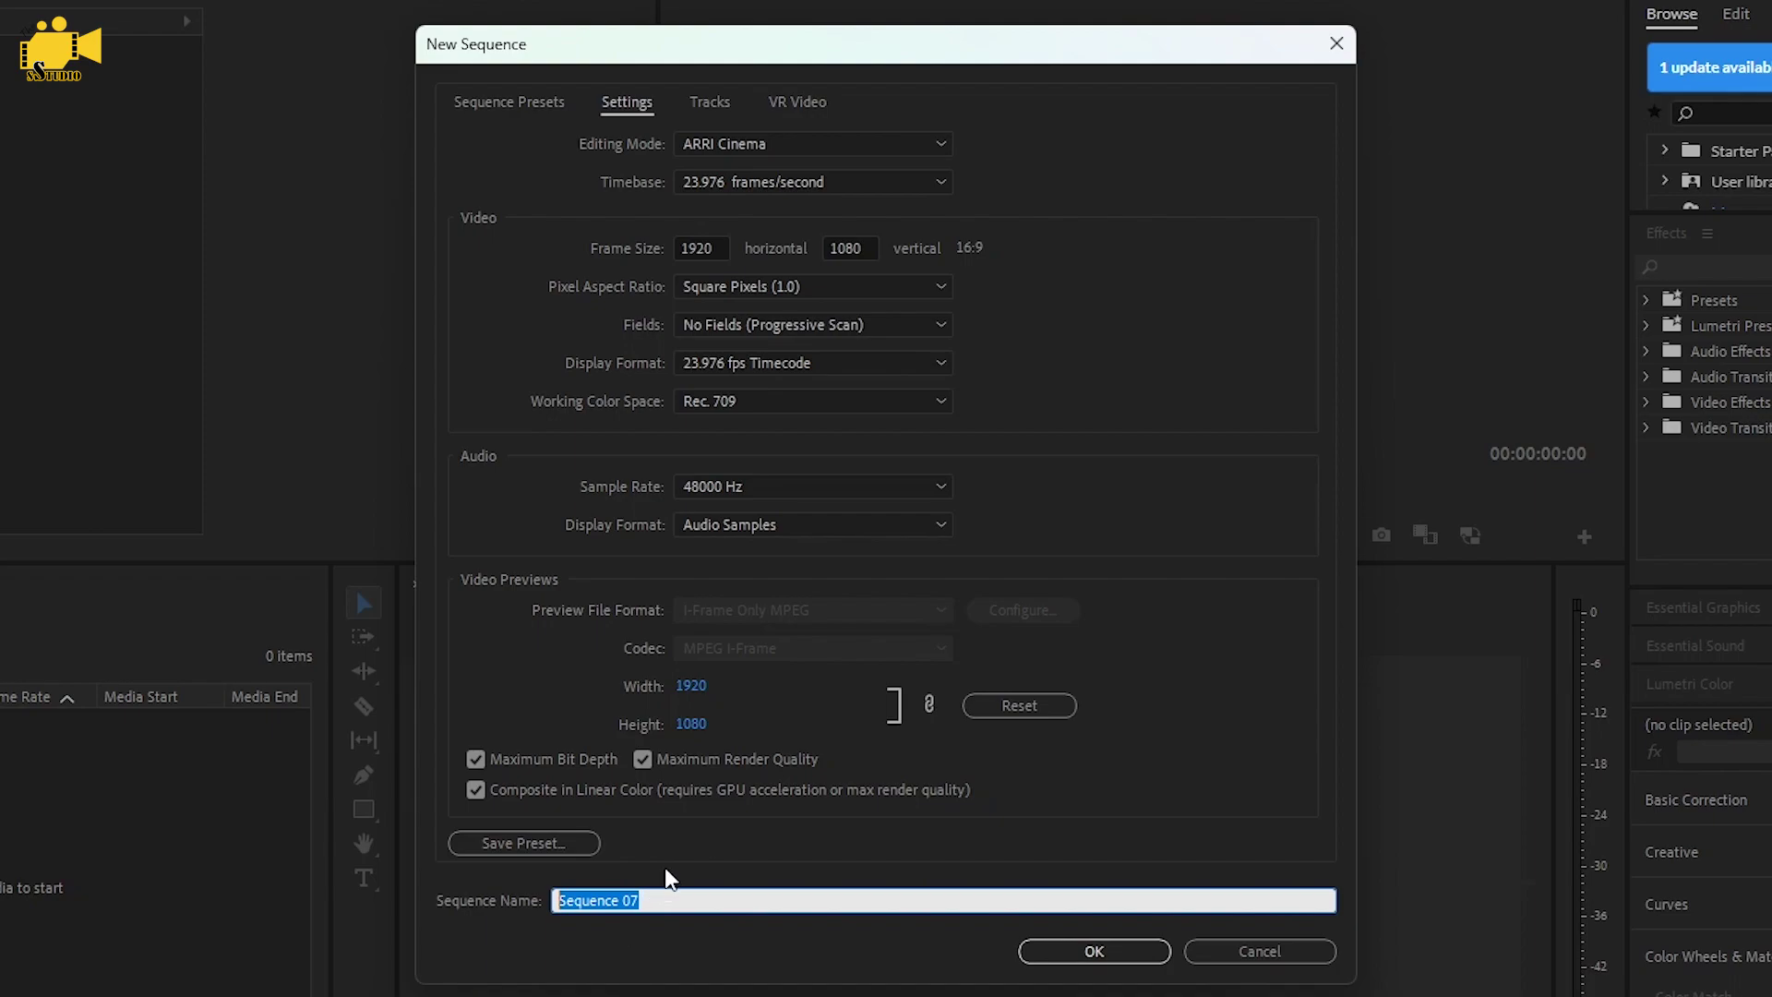
pyautogui.write('HD ')
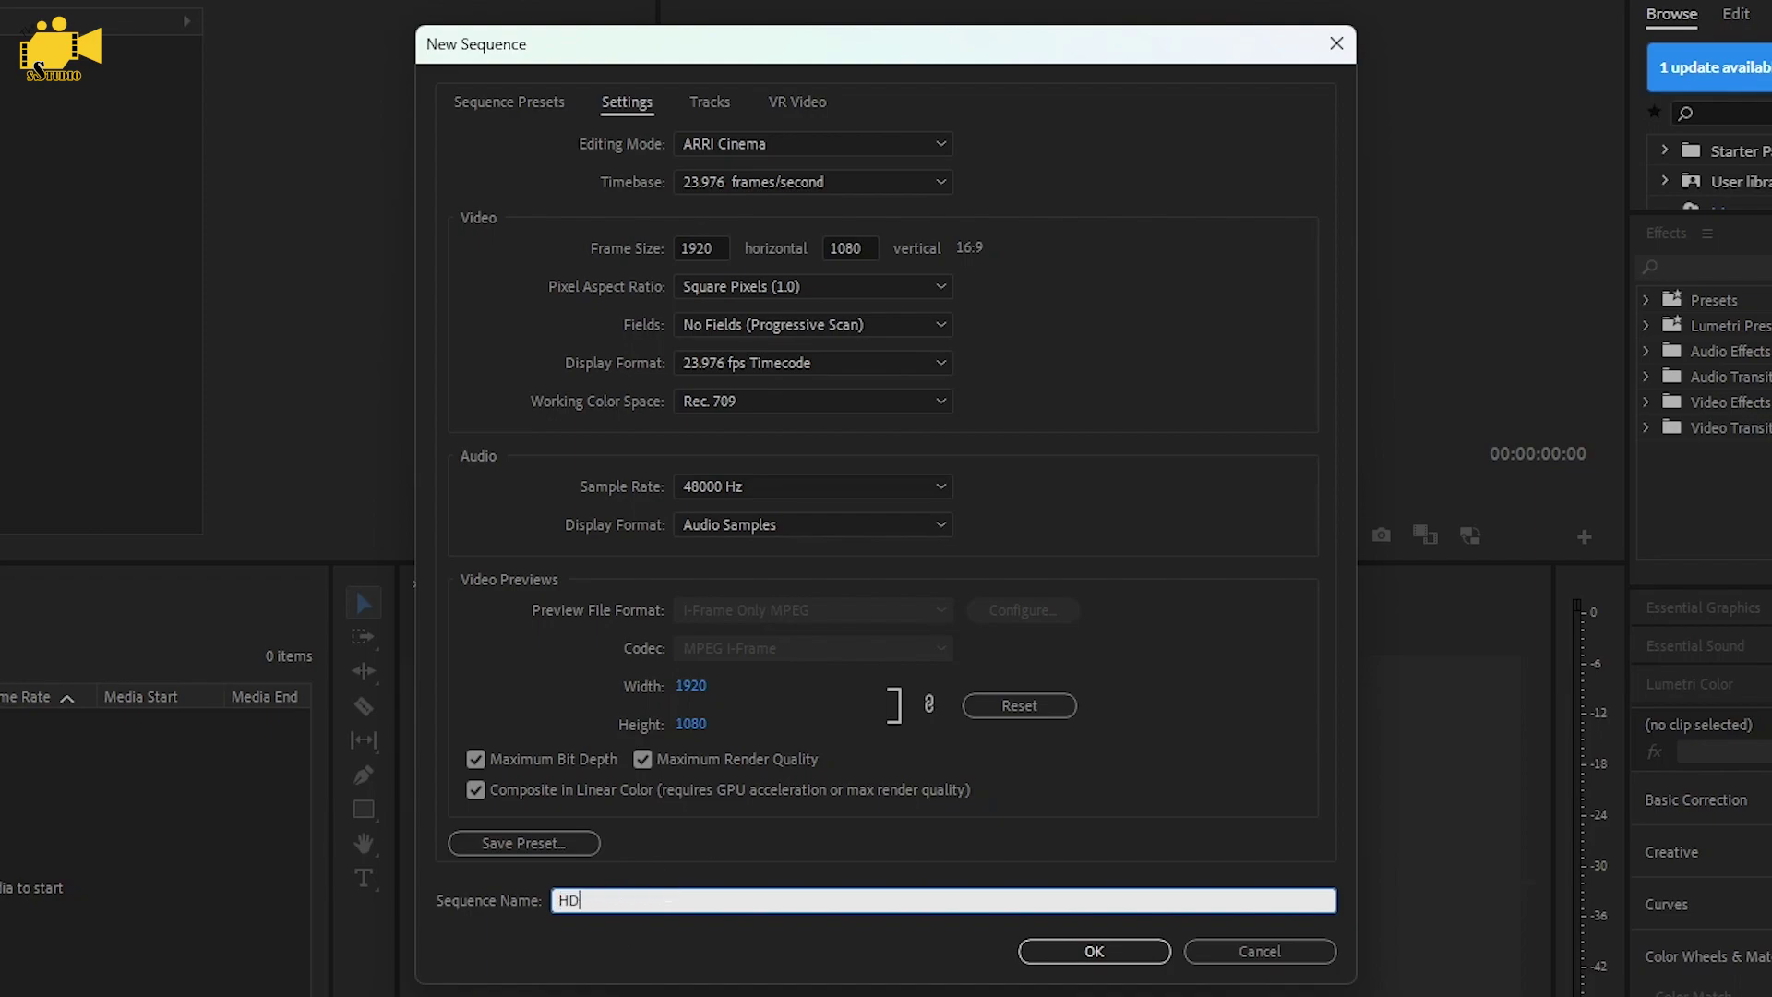
pyautogui.write('Raju')
# Save these settings as a custom preset named HD plus the creator's name, then create the sequence
pyautogui.click(521, 840)
pyautogui.click(760, 361)
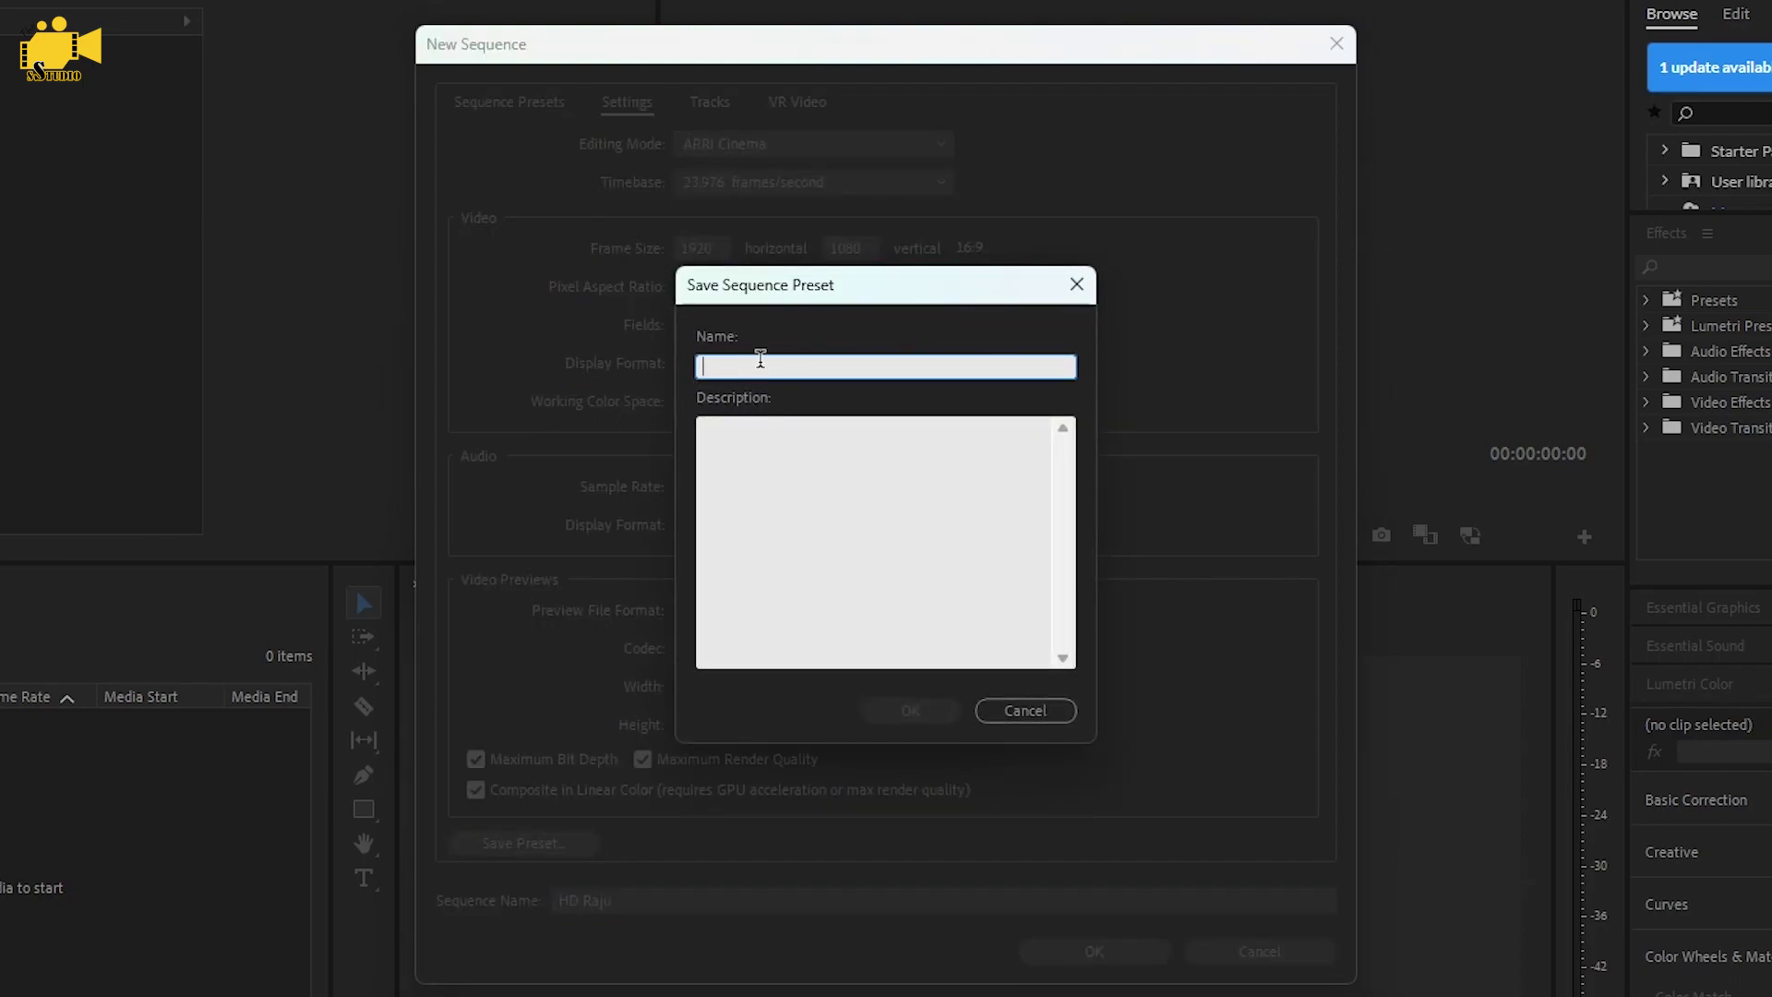
pyautogui.write('HD Raju')
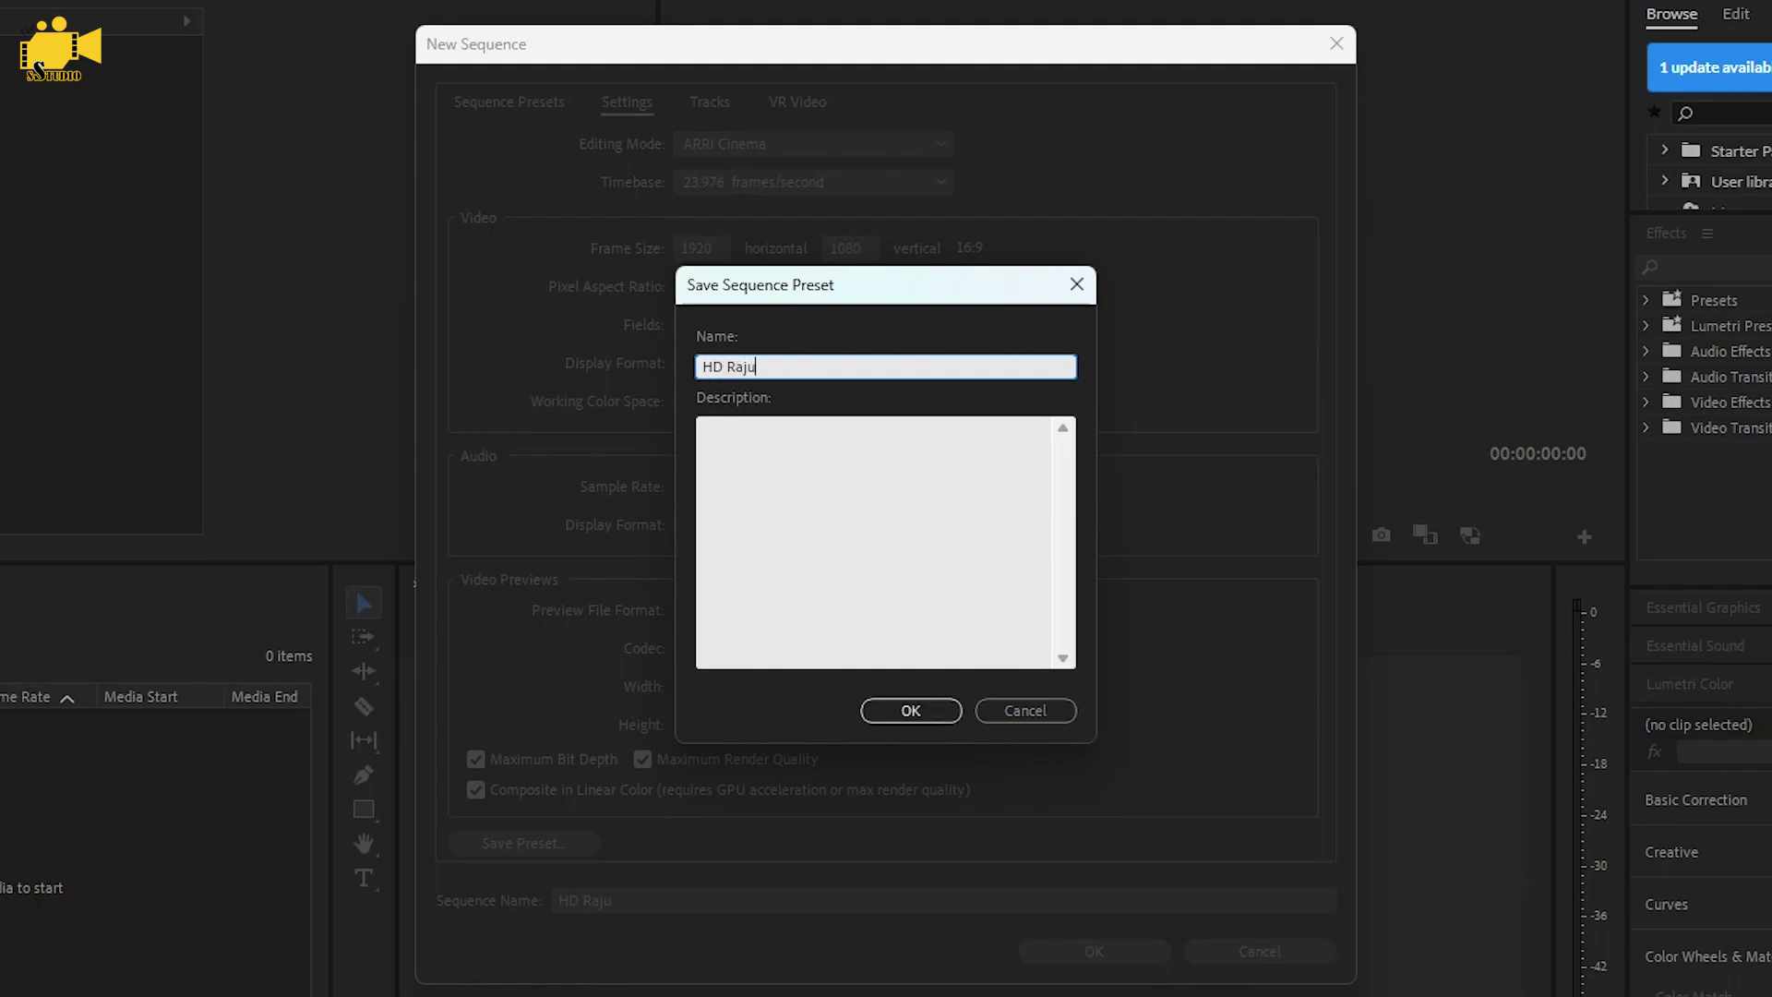
pyautogui.click(910, 718)
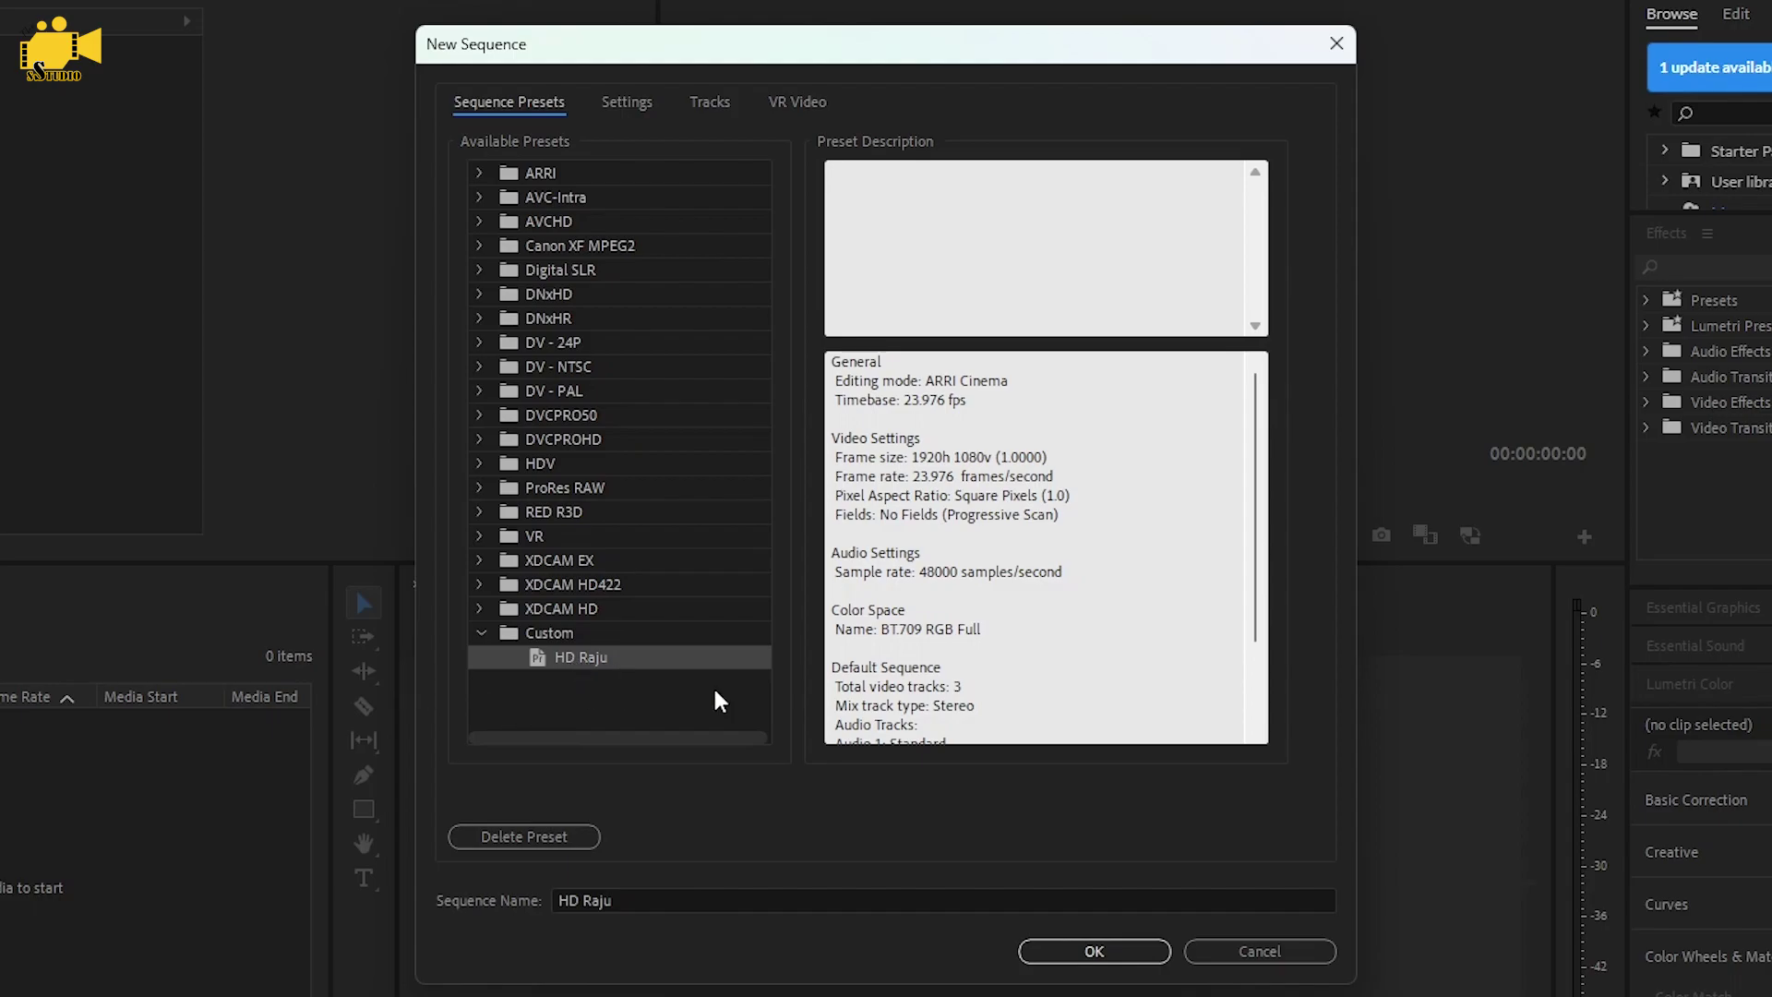
pyautogui.click(1093, 951)
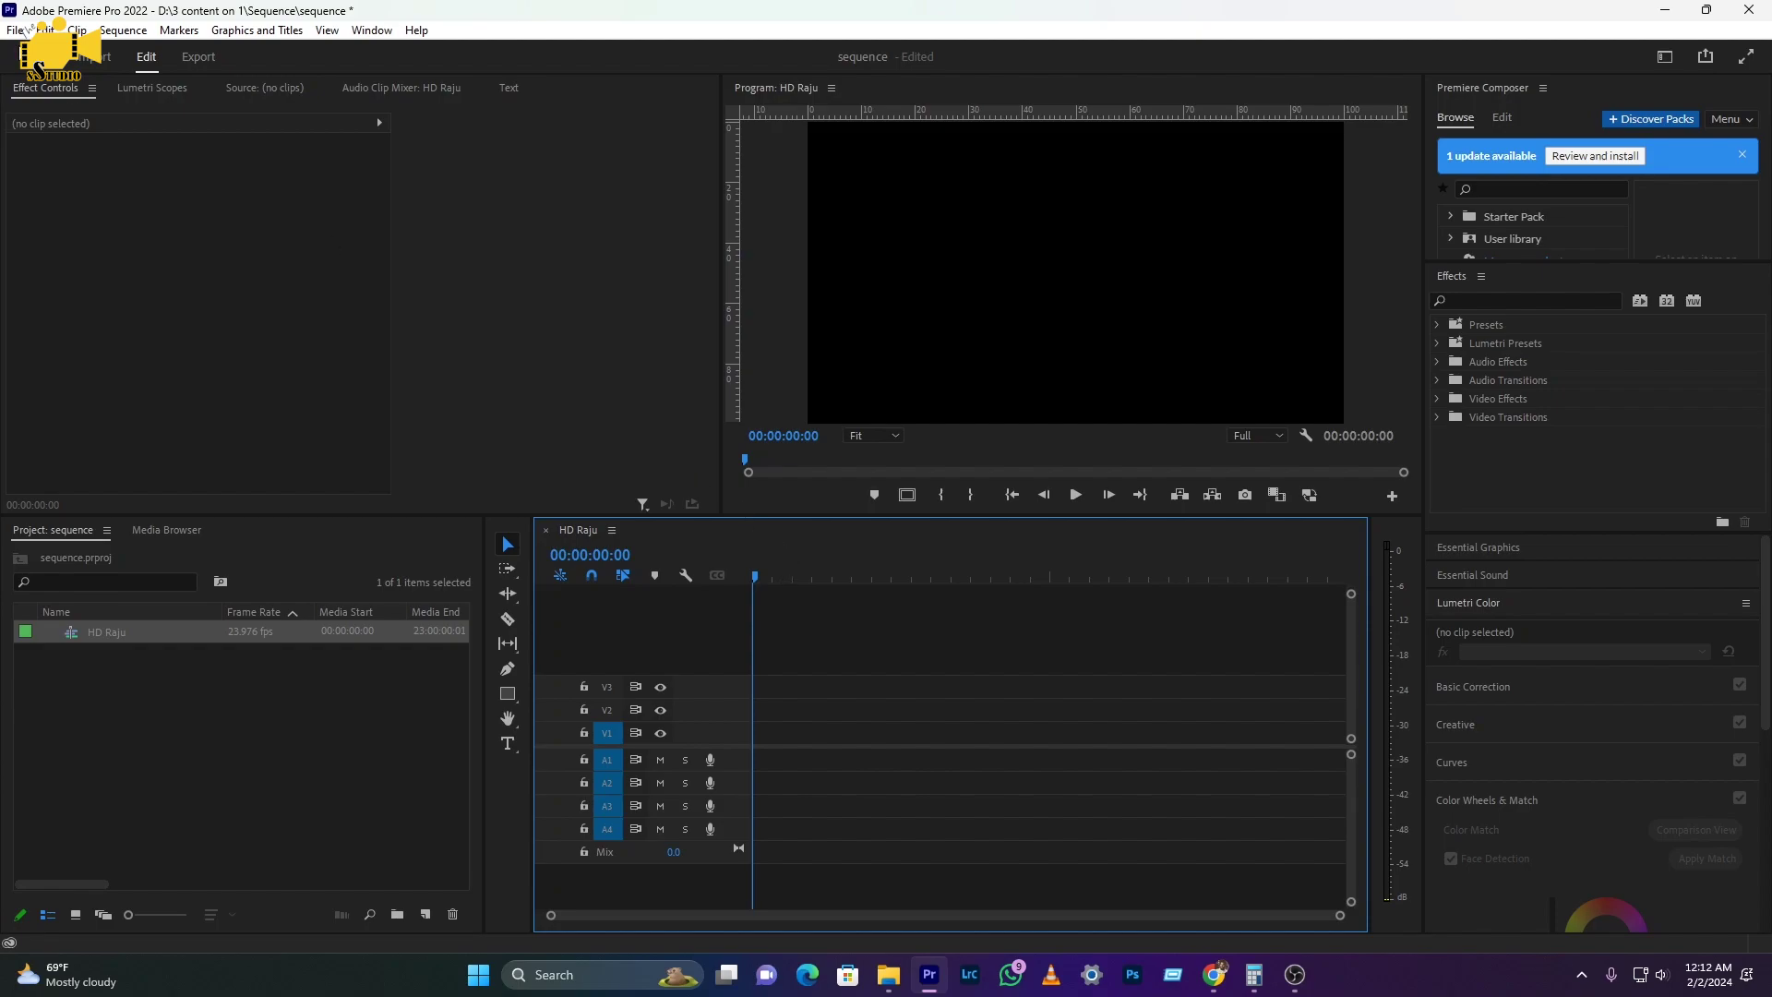
# Start another new sequence with Ctrl+N from the custom HD preset and show its settings
pyautogui.hotkey('ctrl', 'n')
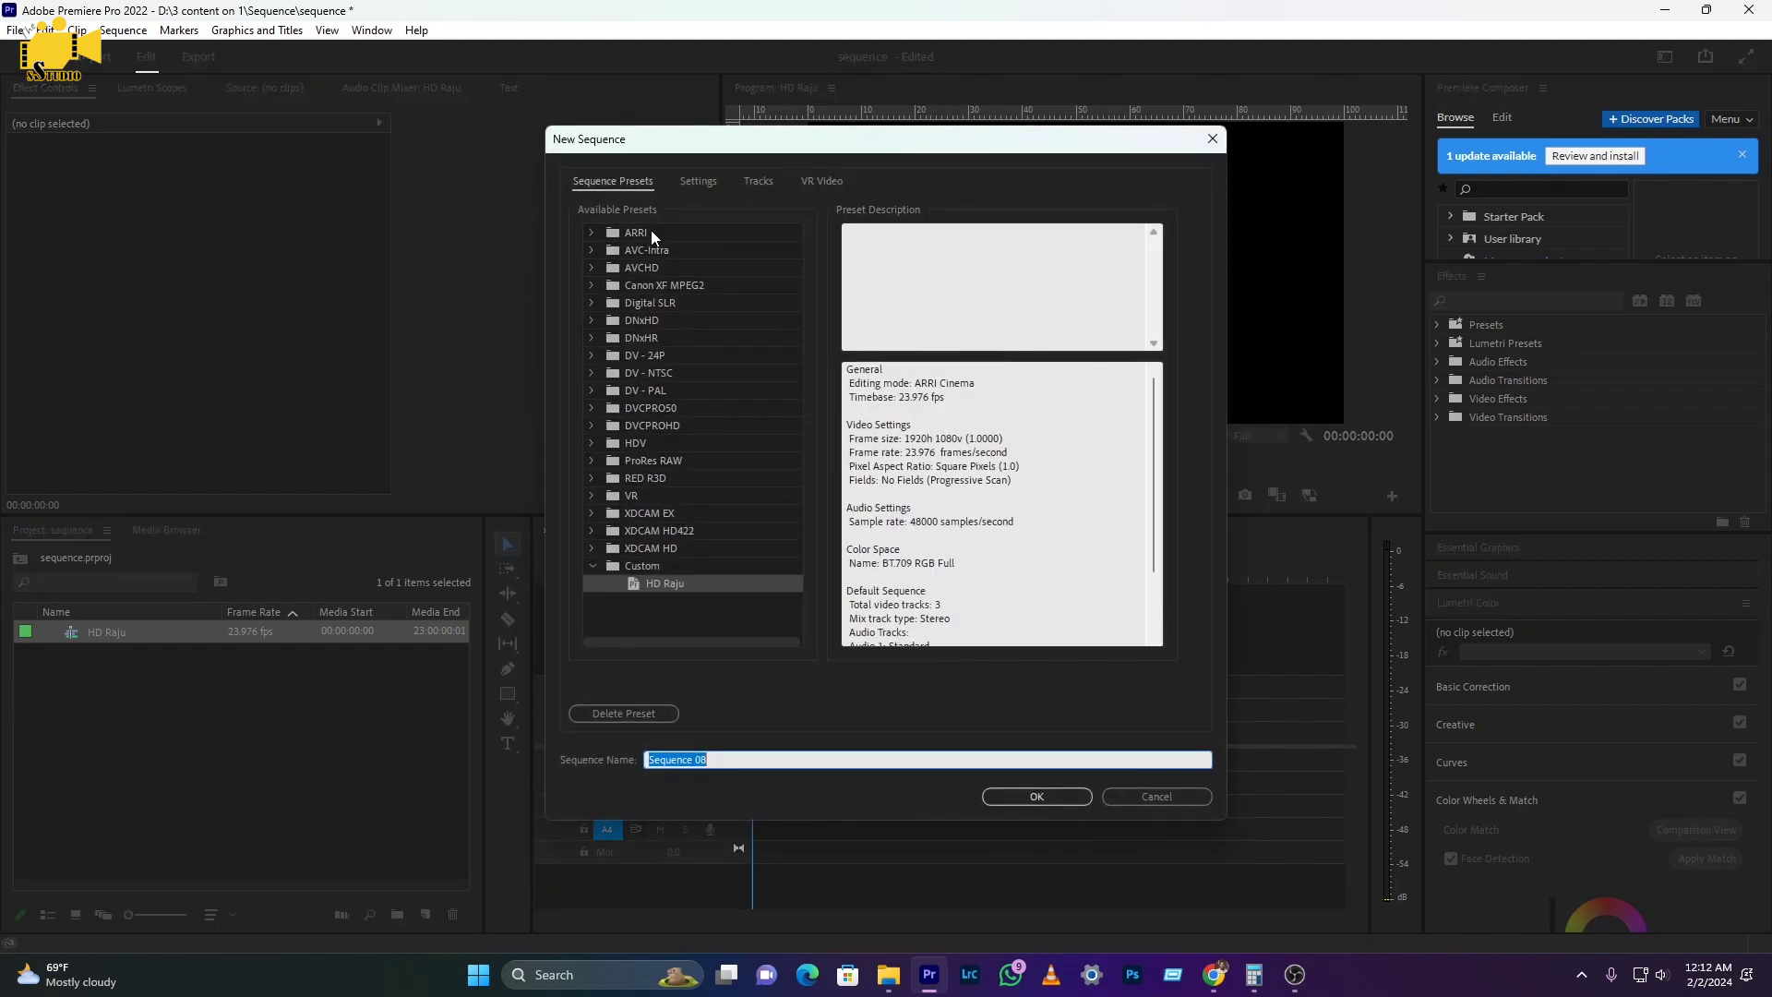
pyautogui.click(648, 233)
pyautogui.click(677, 584)
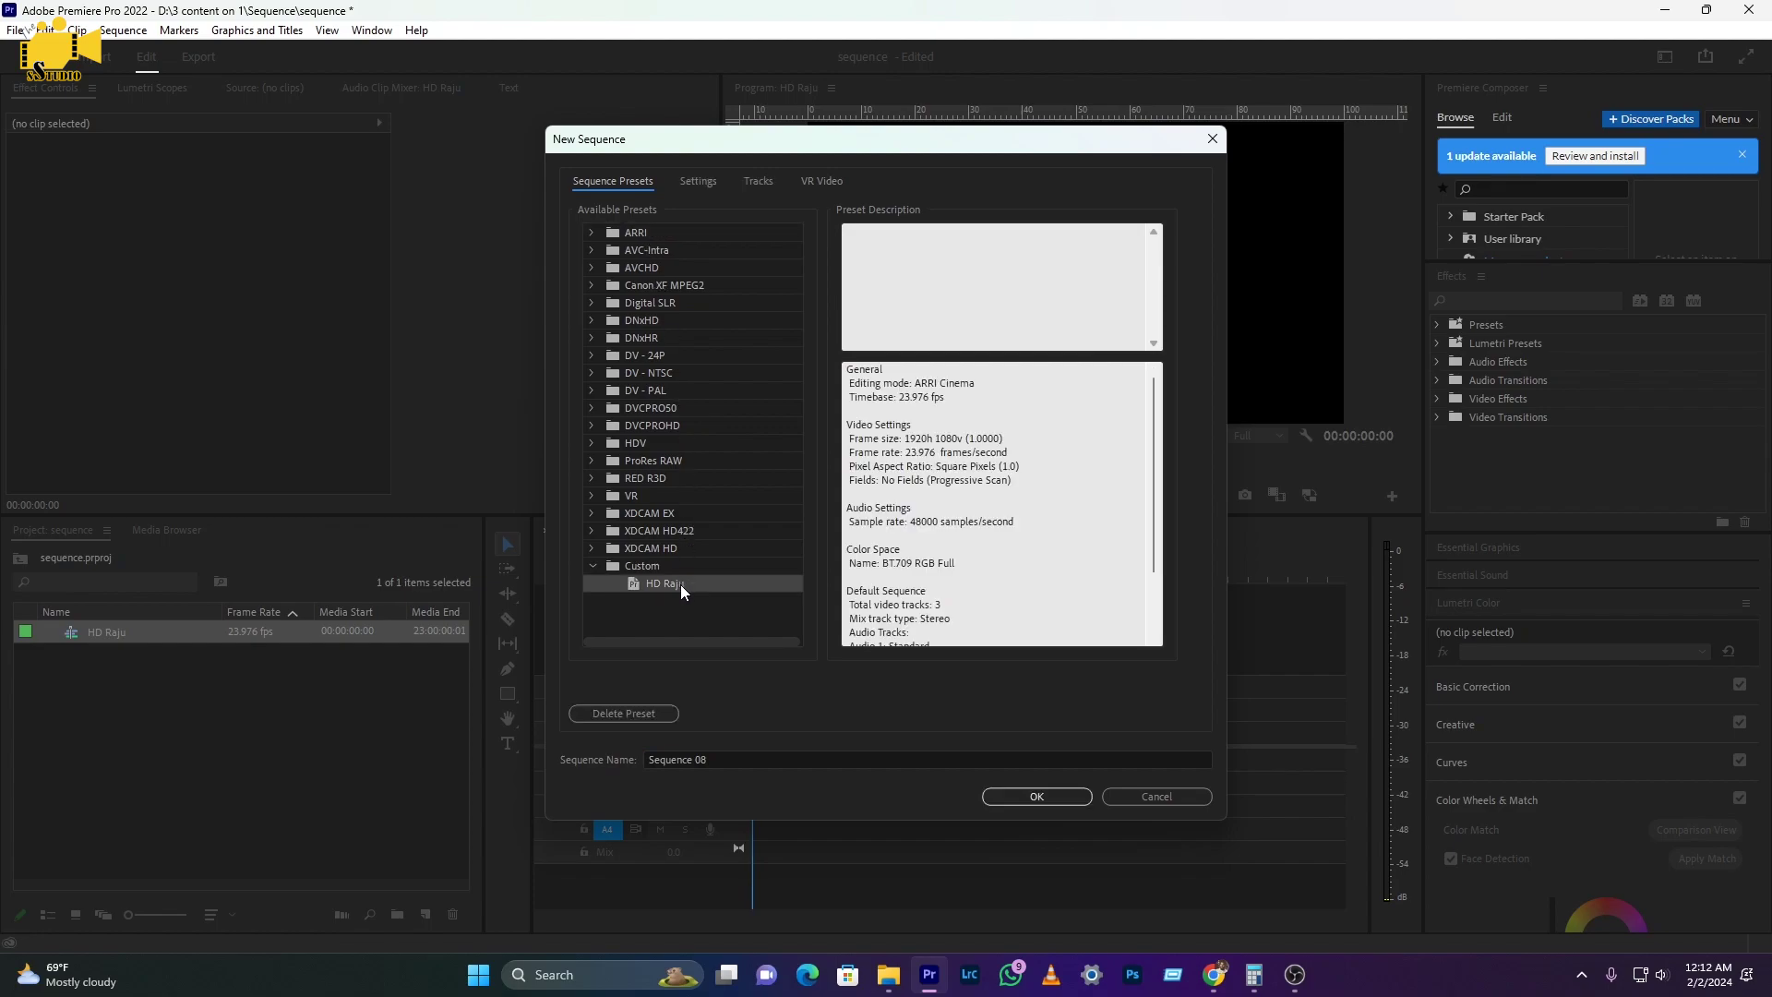
pyautogui.click(697, 188)
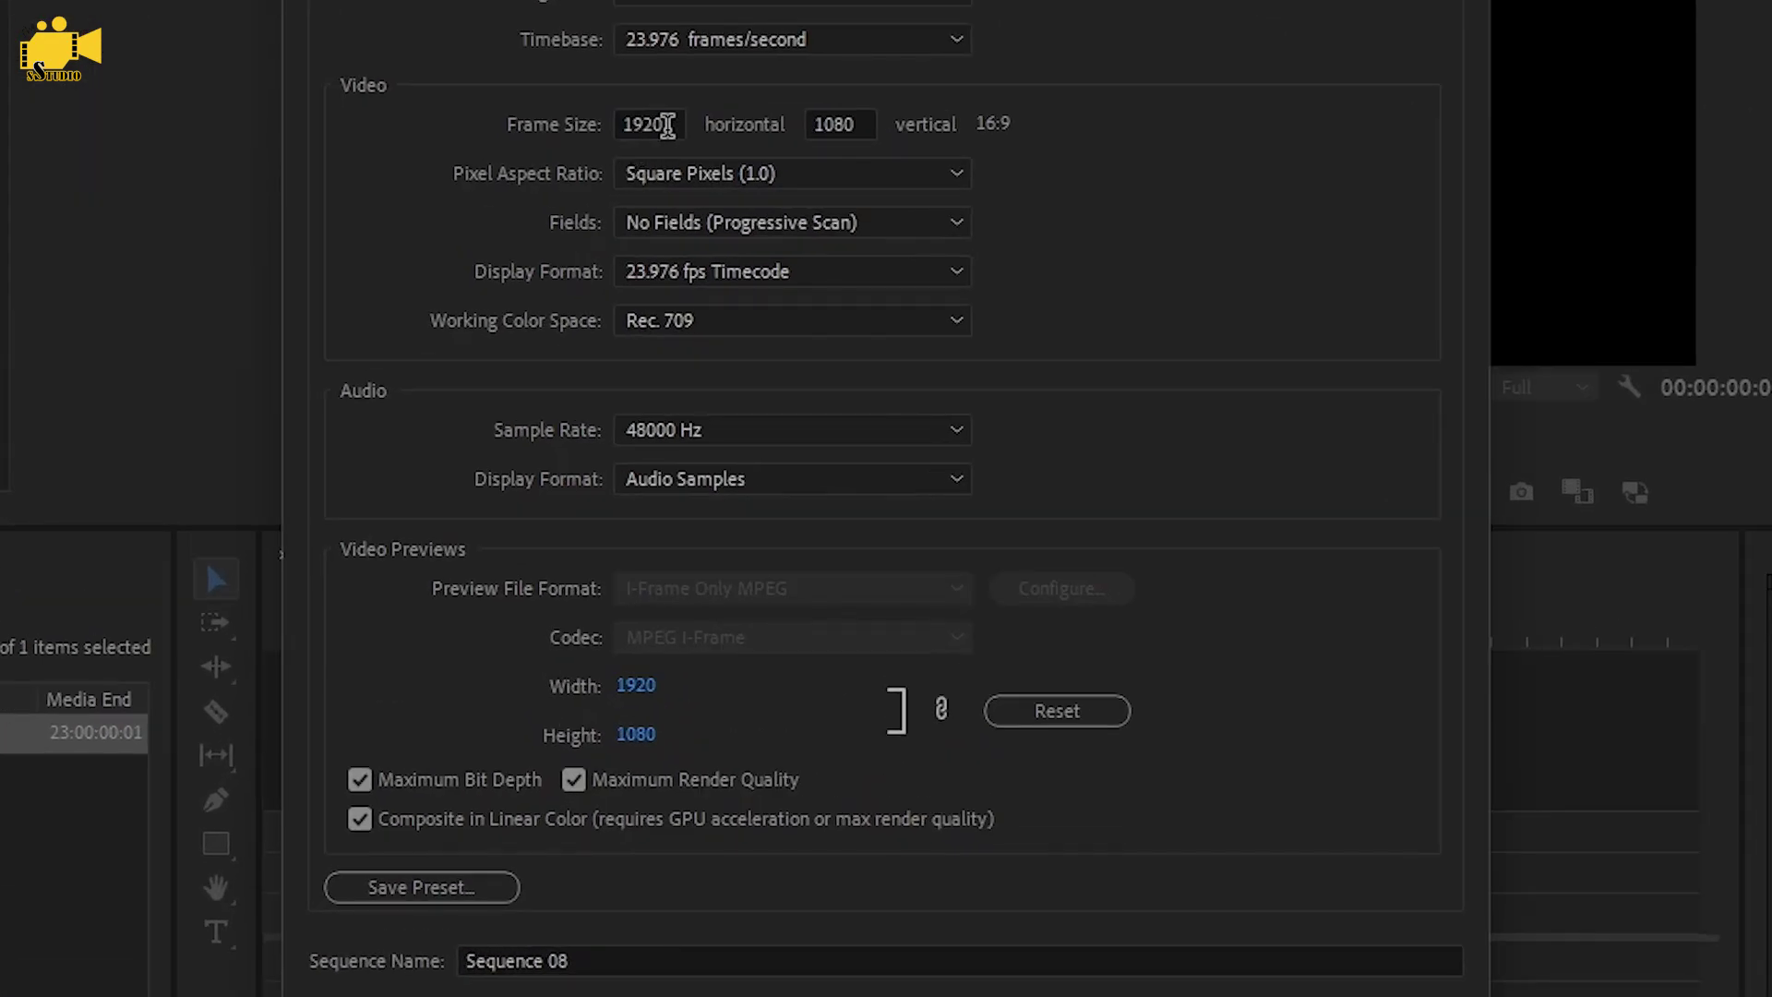
# Double the frame size to 3840×2160 and name the sequence 4K plus the creator's name
pyautogui.click(669, 123)
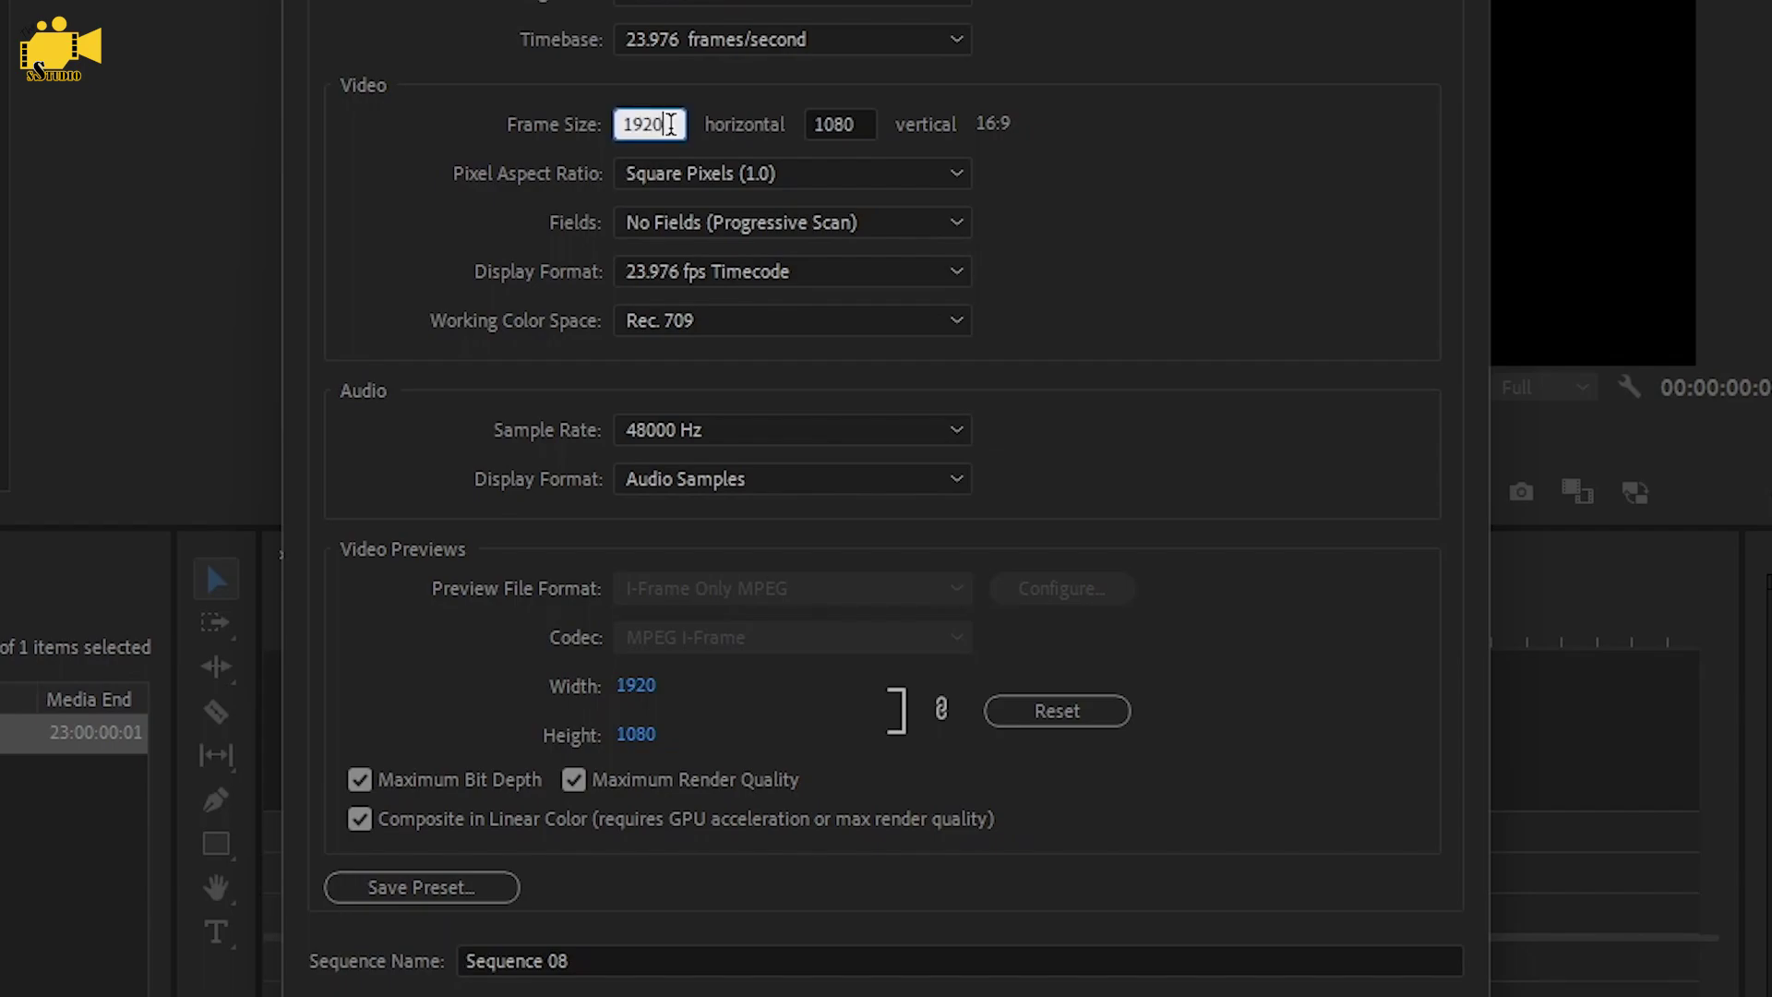
pyautogui.write('*')
pyautogui.write('2')
pyautogui.press('Return')
pyautogui.click(863, 124)
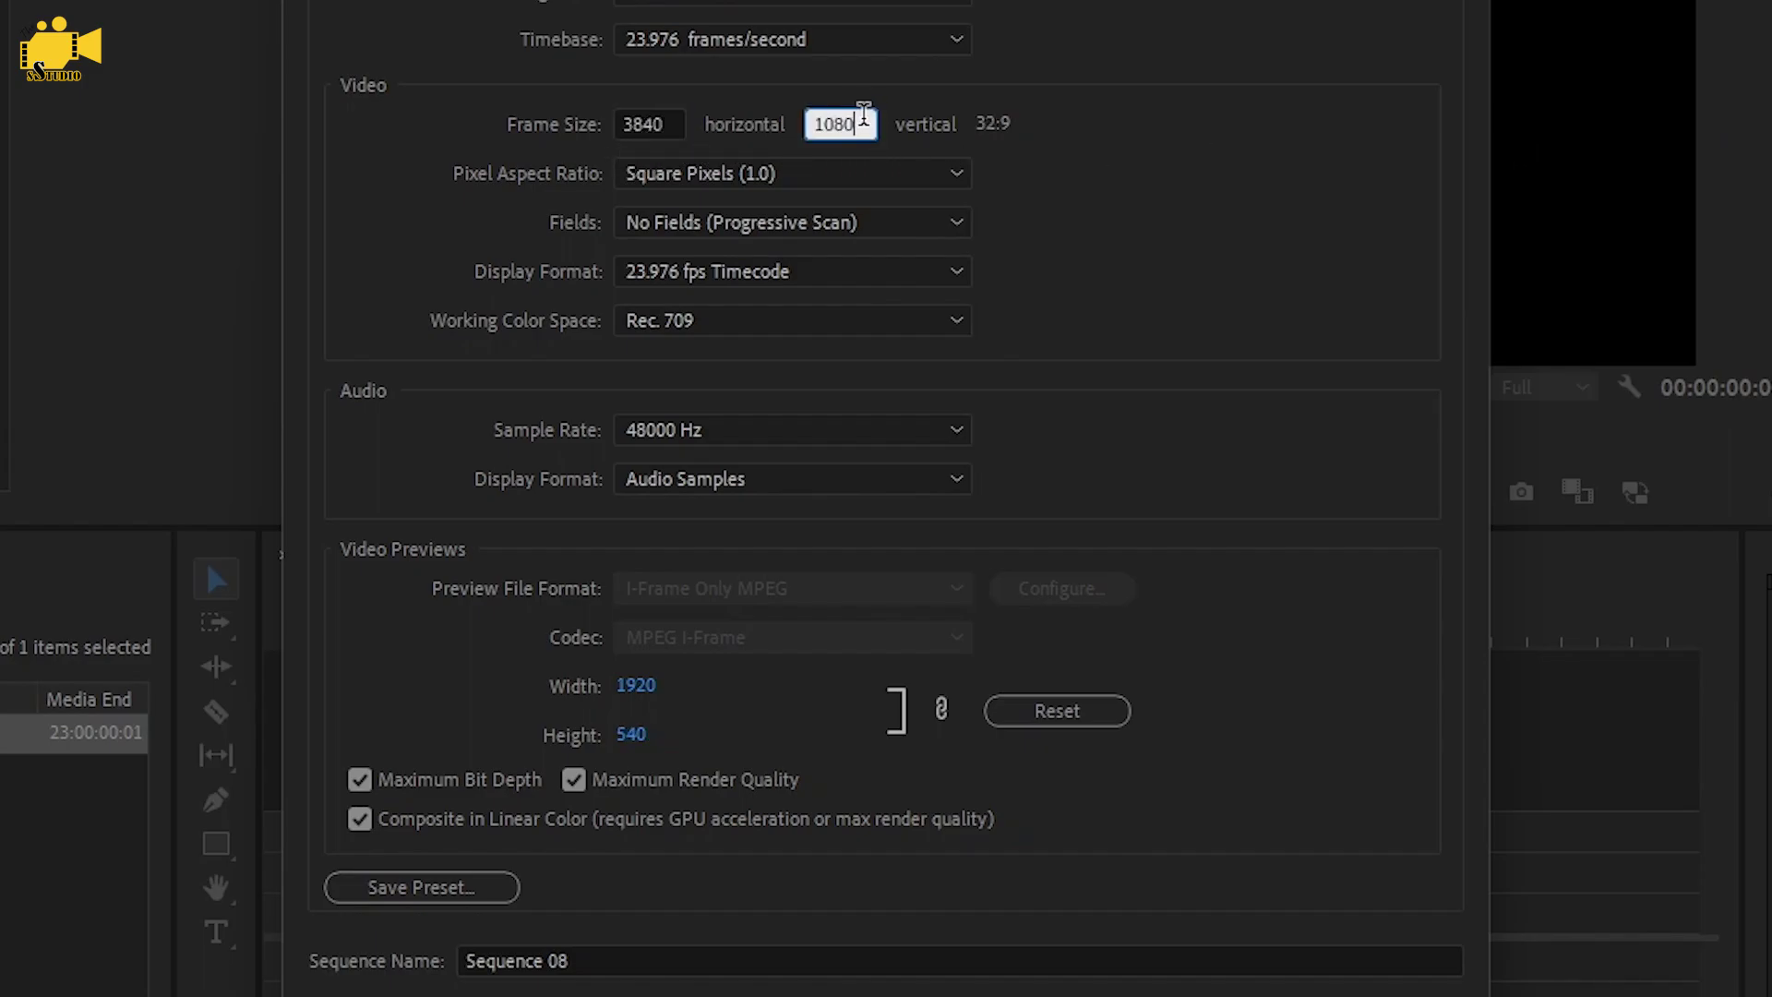
pyautogui.write('*2')
pyautogui.press('Return')
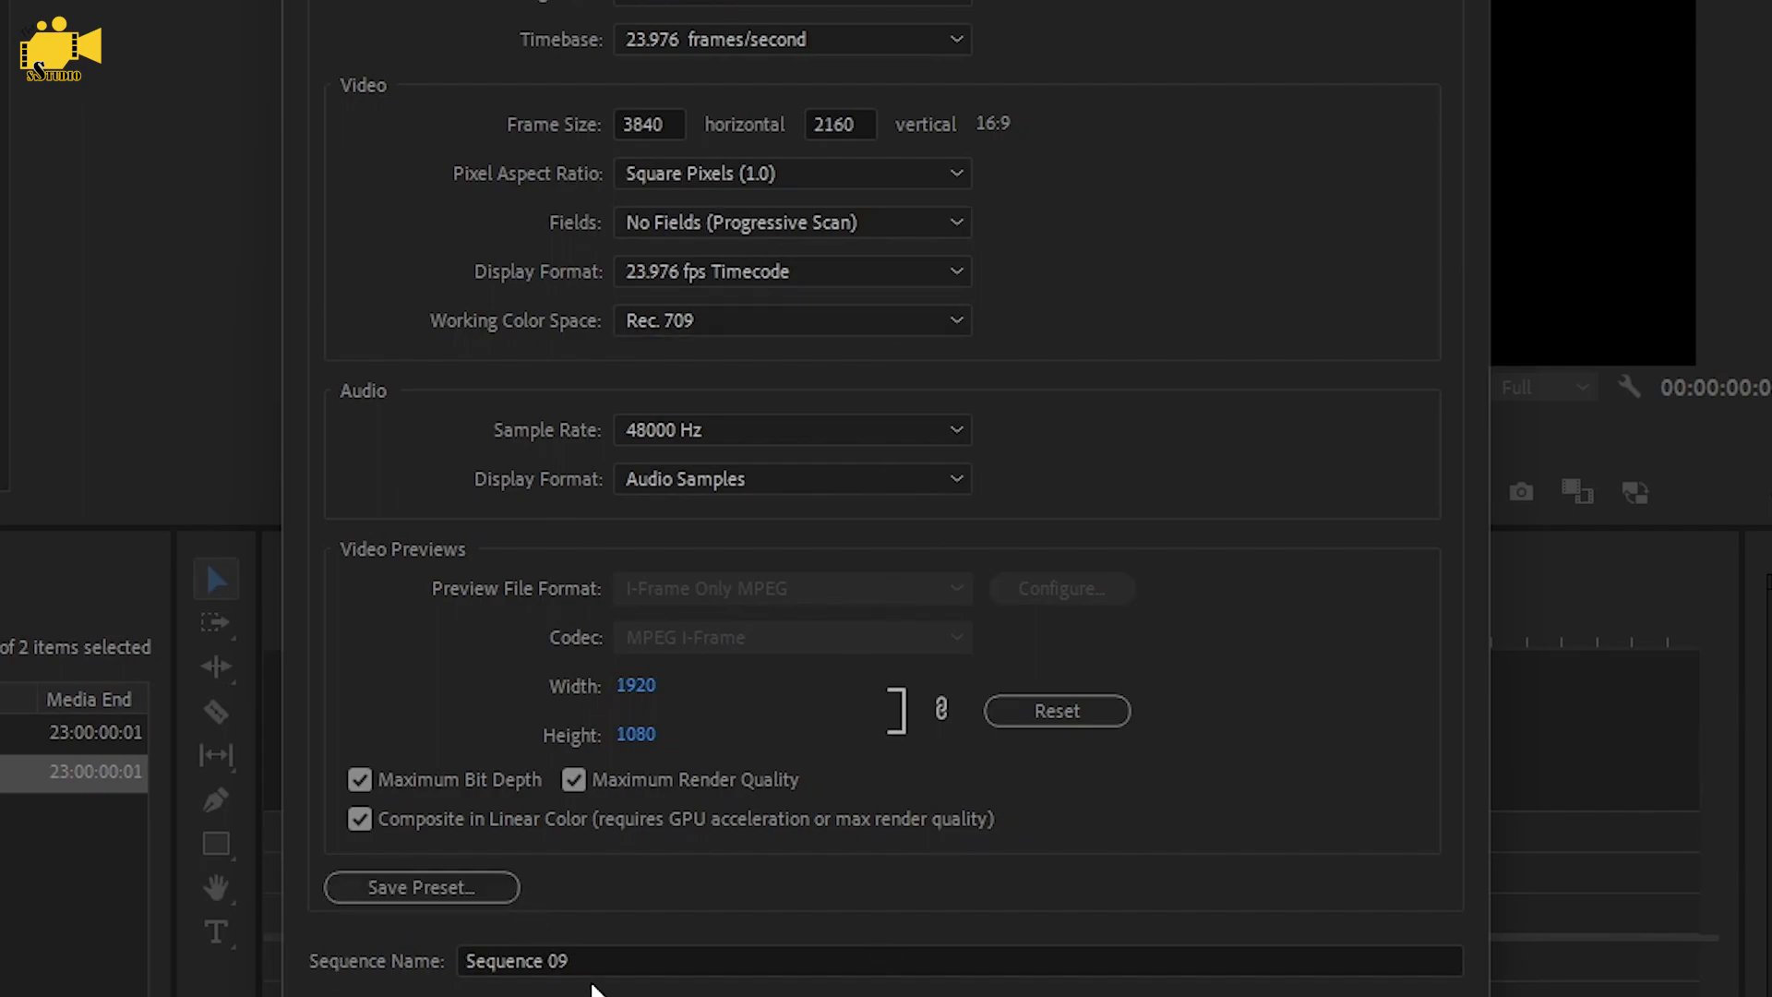
pyautogui.click(610, 963)
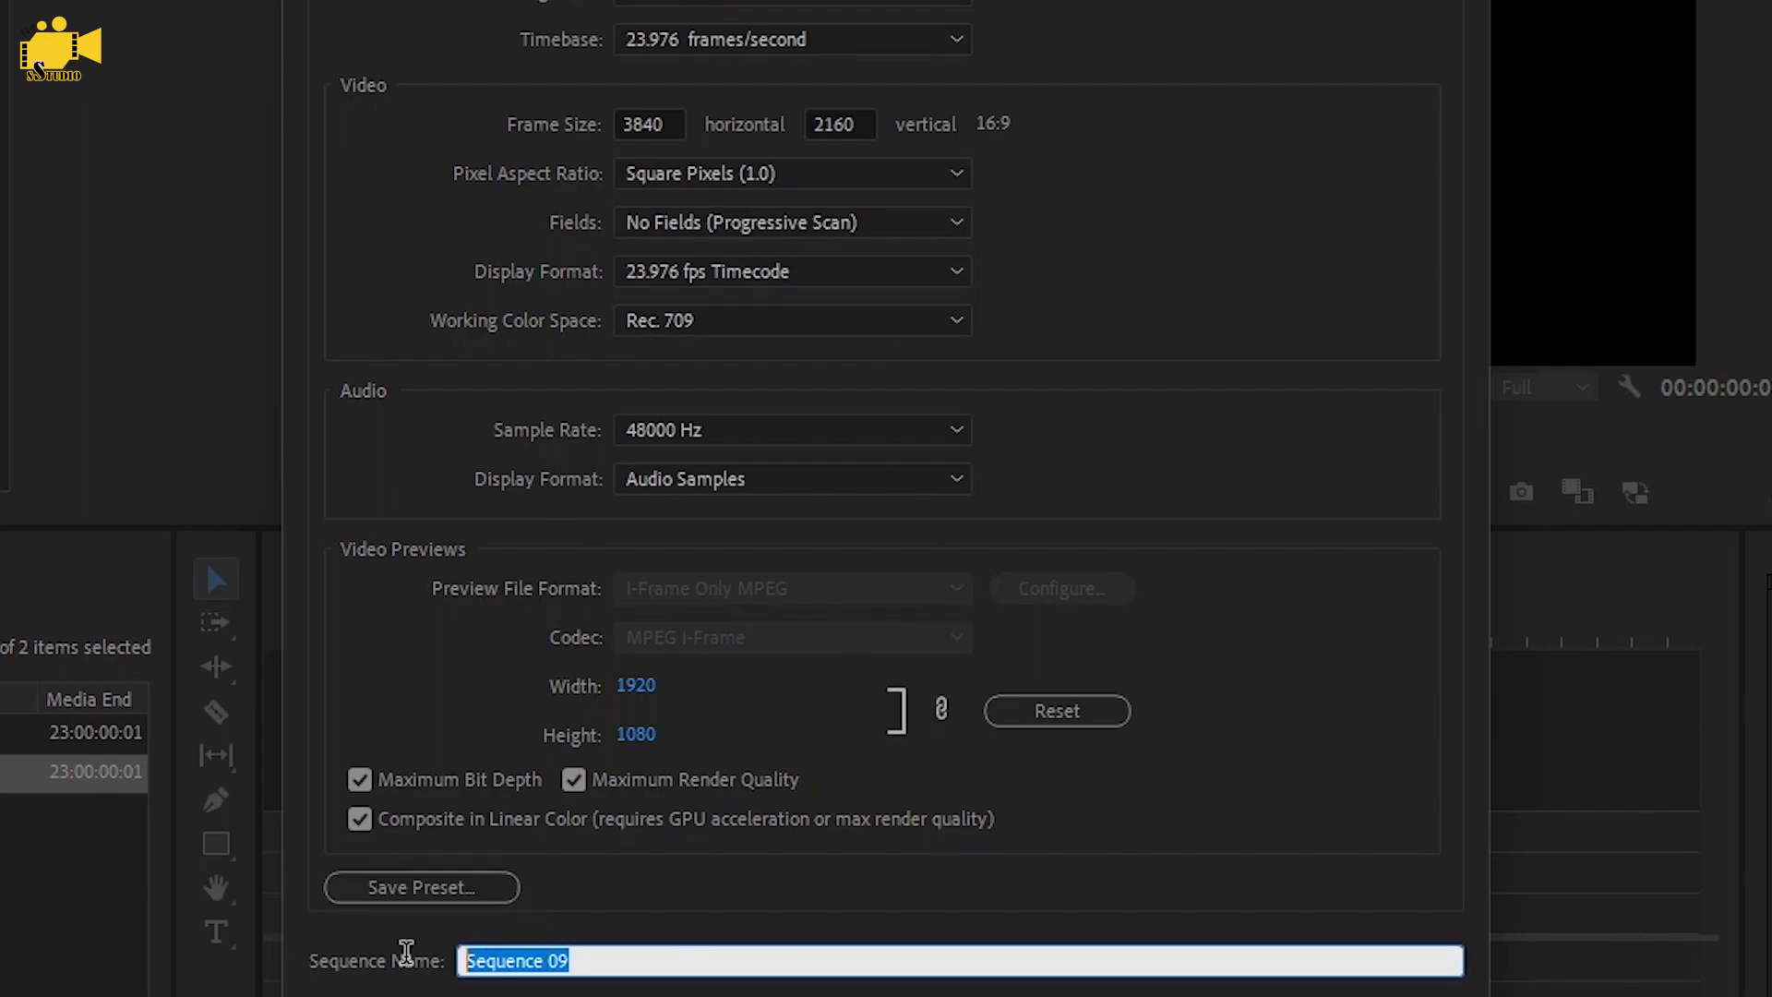
pyautogui.write('4K RaJU')
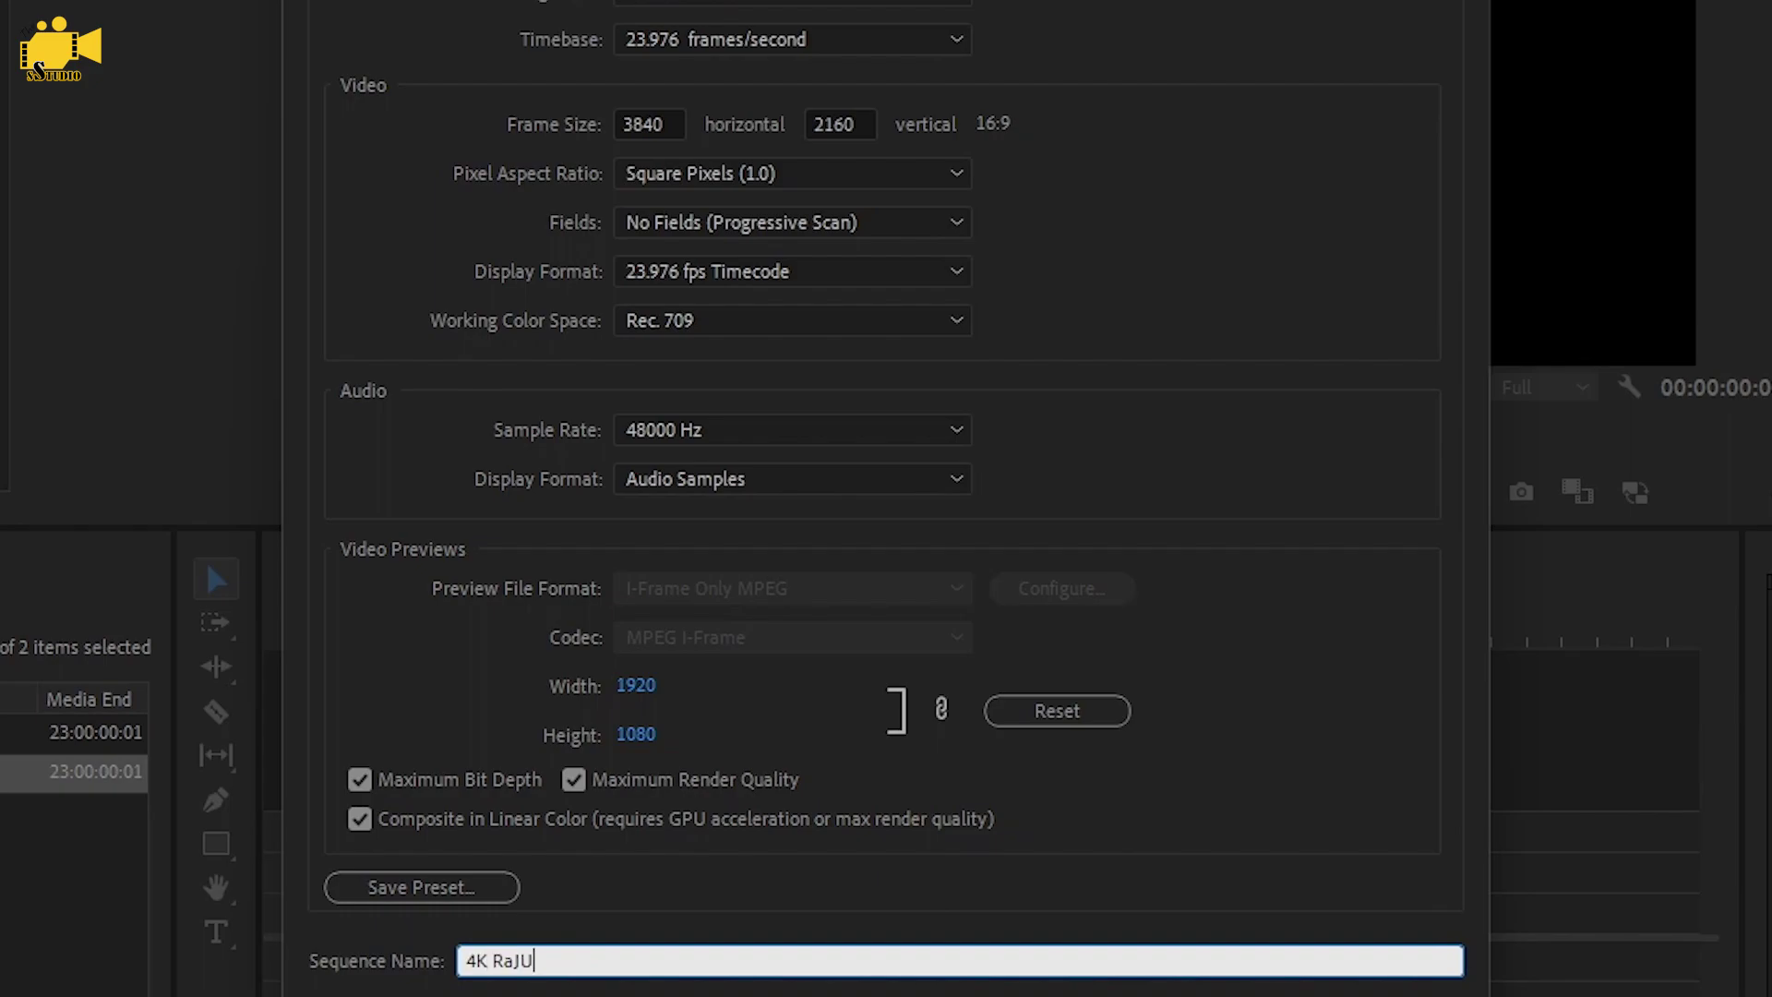
# Save a custom 4K preset named with the creator's name, then create the 4K sequence
pyautogui.click(419, 892)
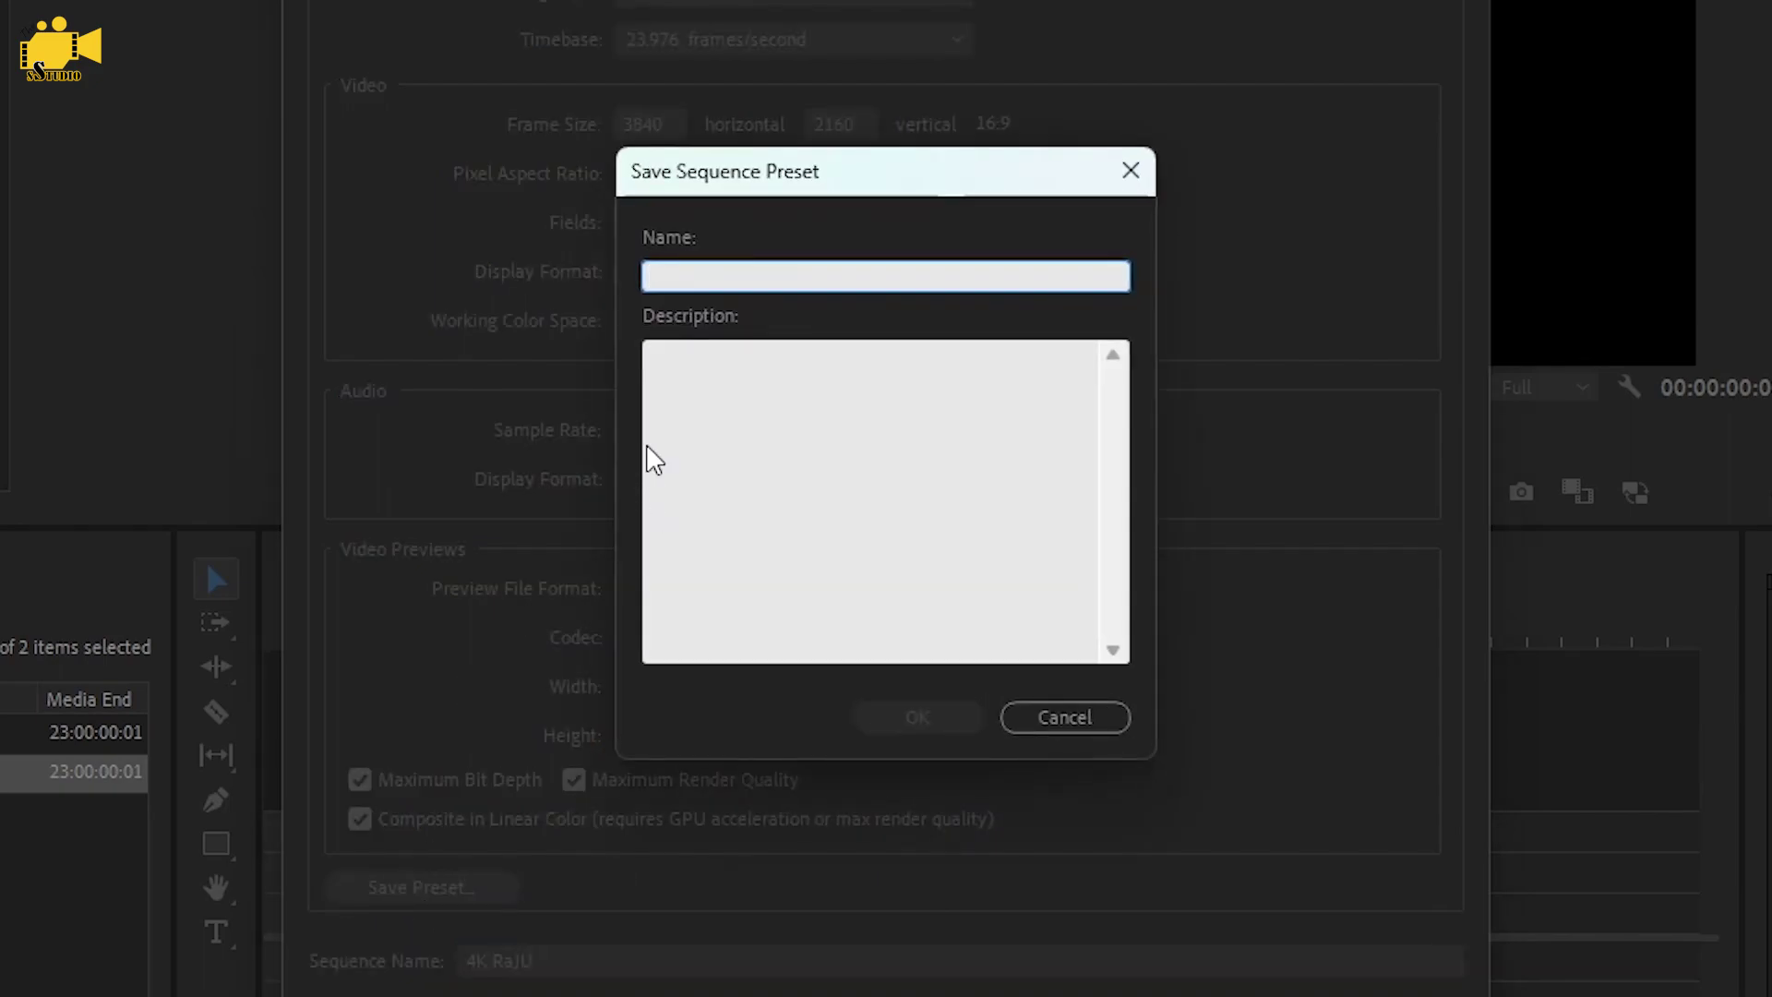
pyautogui.write('4k Raju')
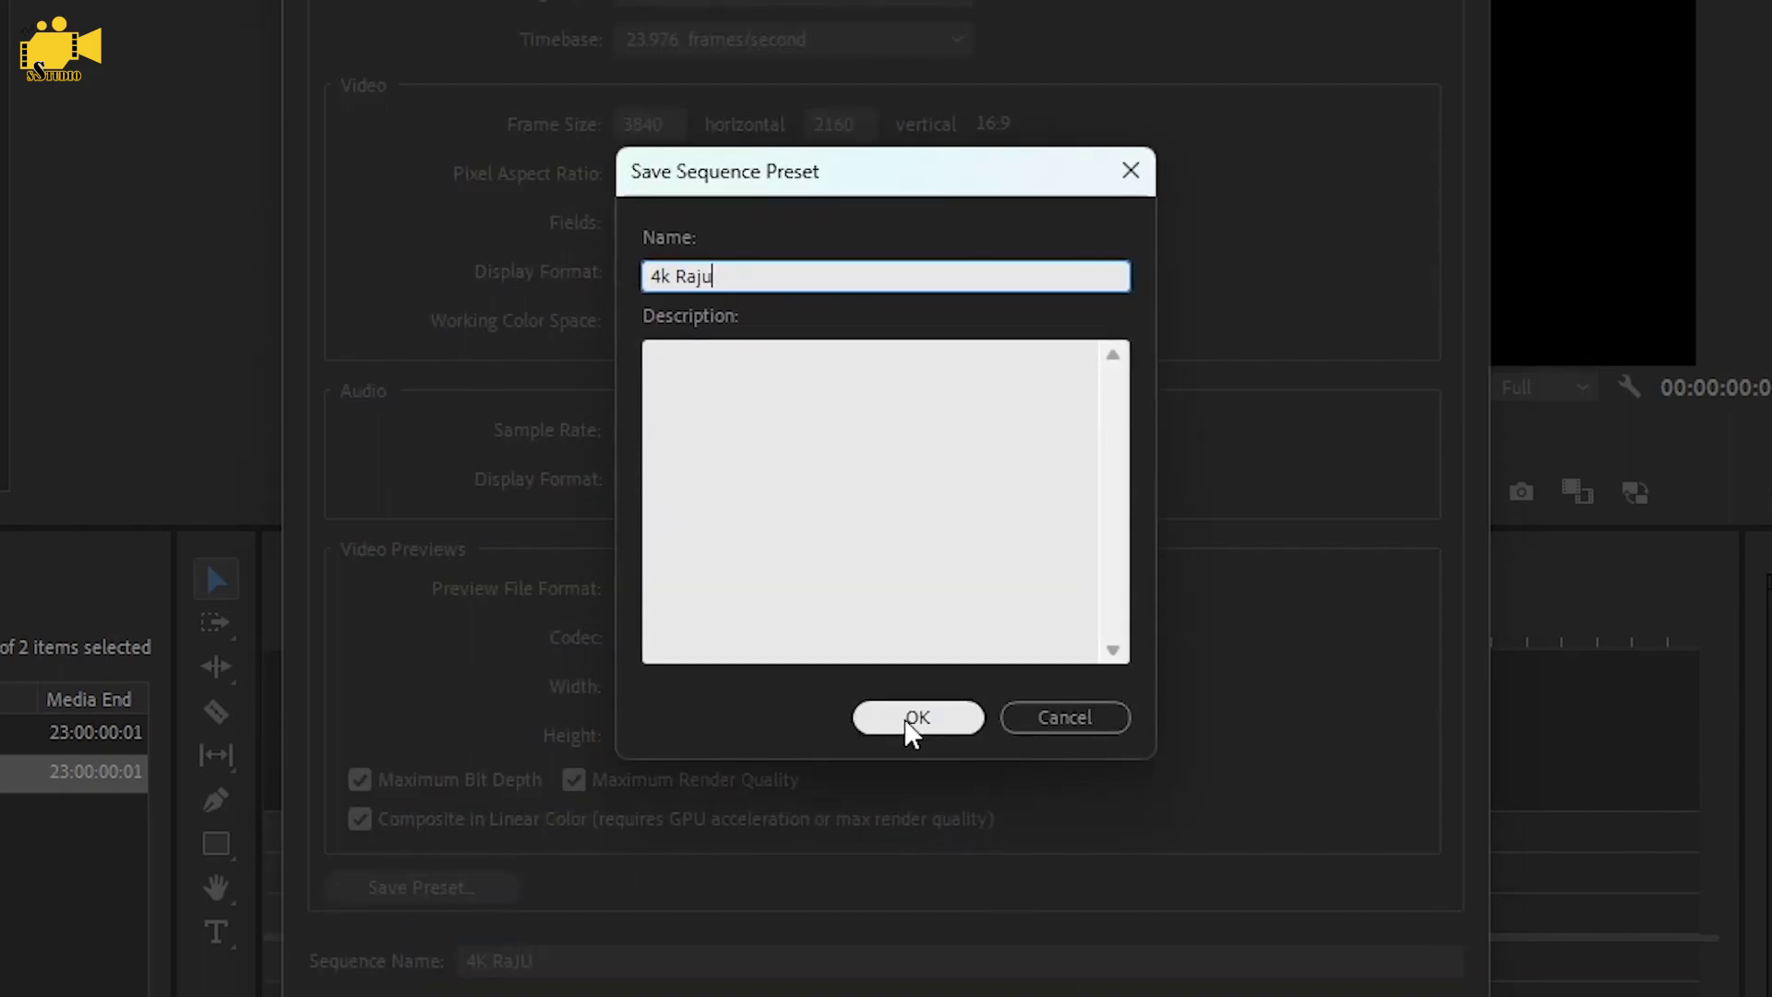
pyautogui.click(914, 719)
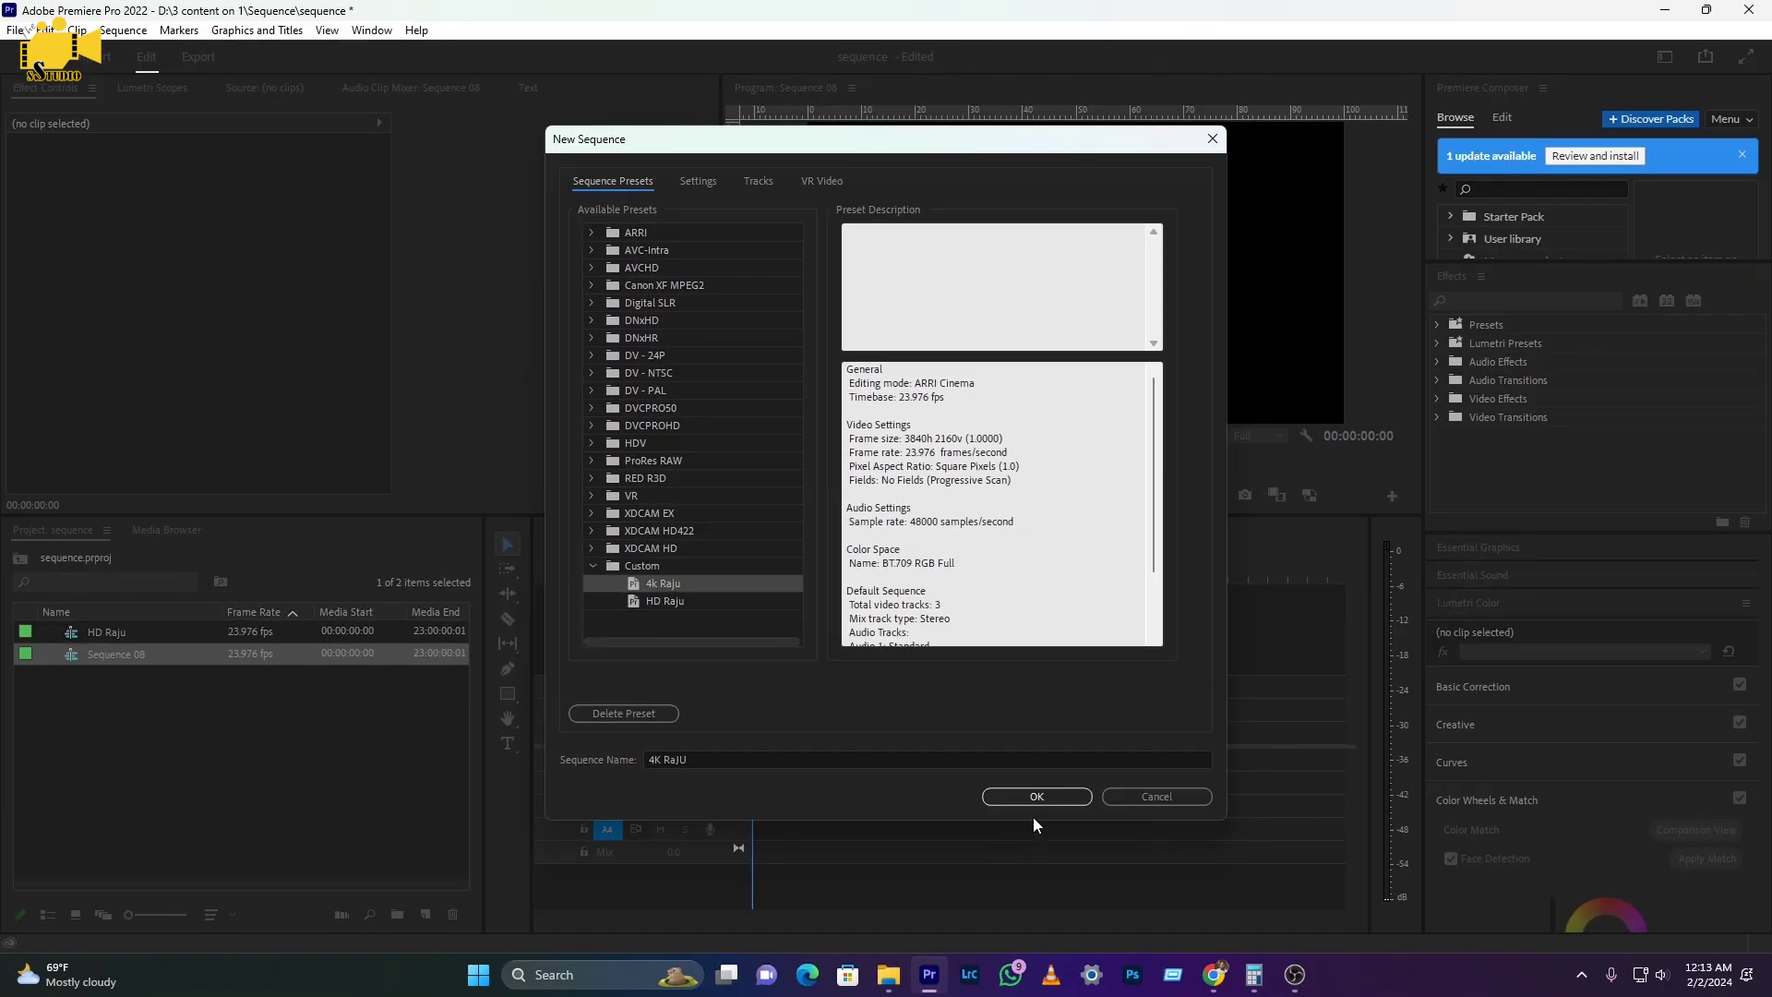
pyautogui.click(1032, 797)
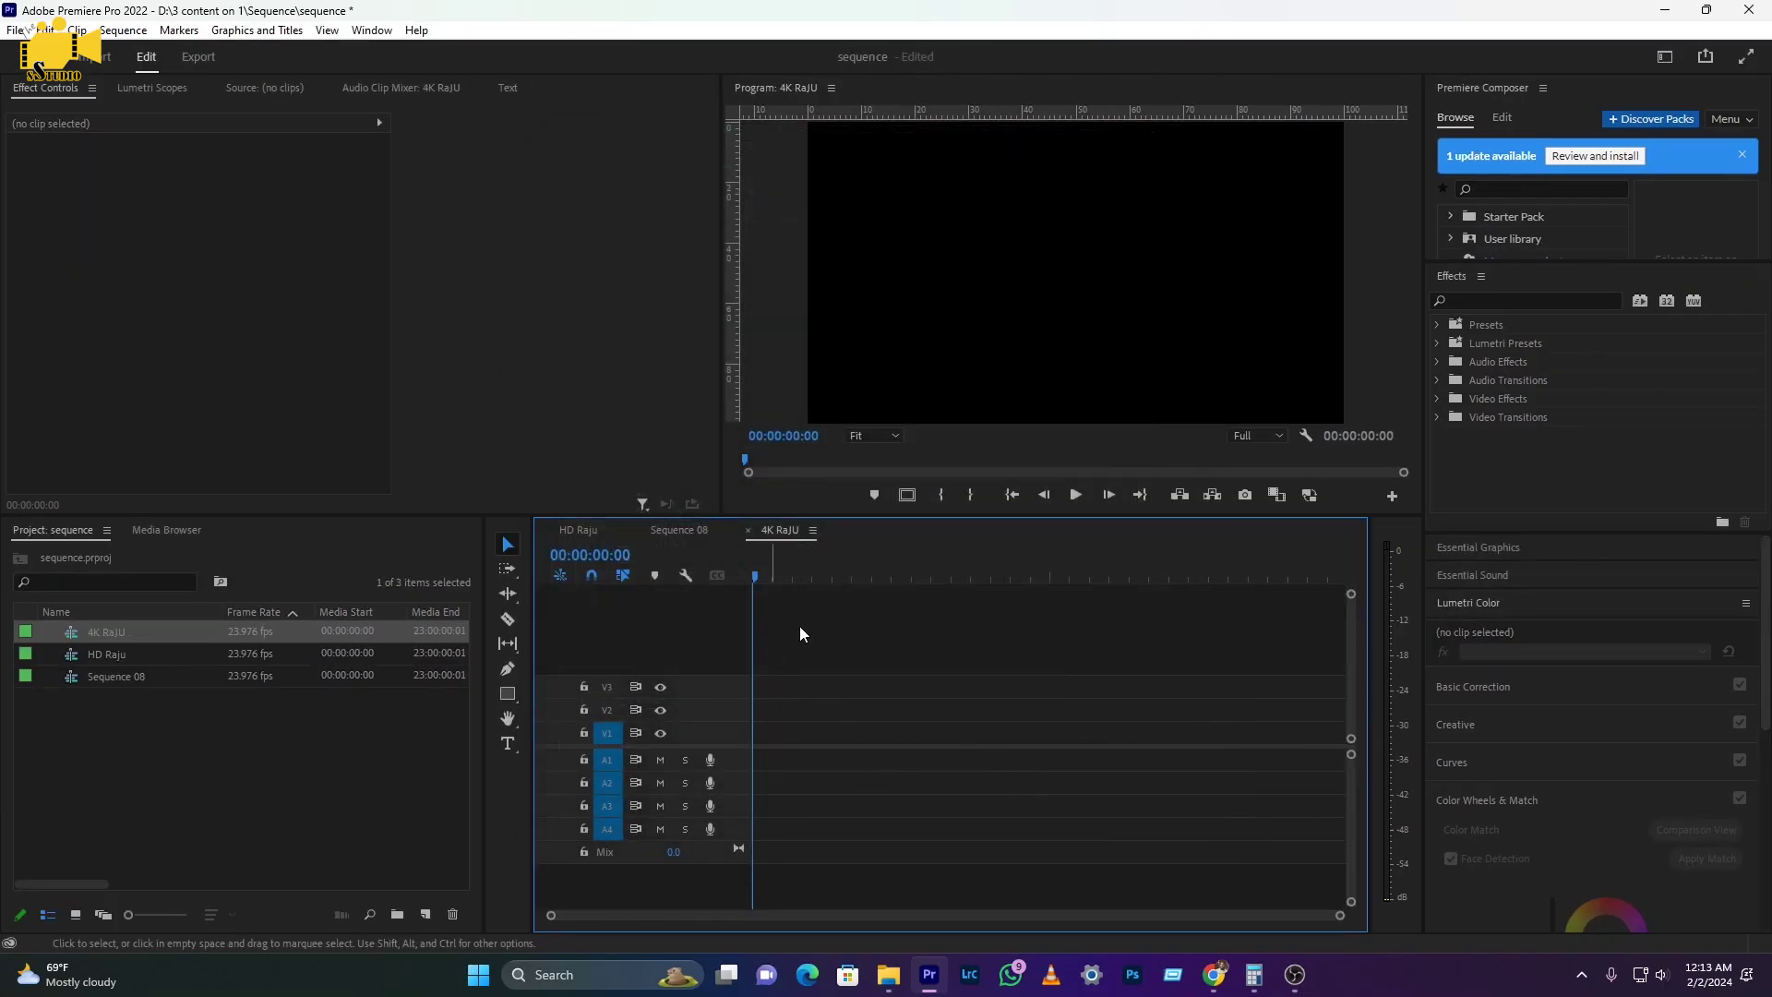
# Close the Sequence 08 timeline and switch between the HD and 4K sequence tabs
pyautogui.click(683, 531)
pyautogui.click(635, 530)
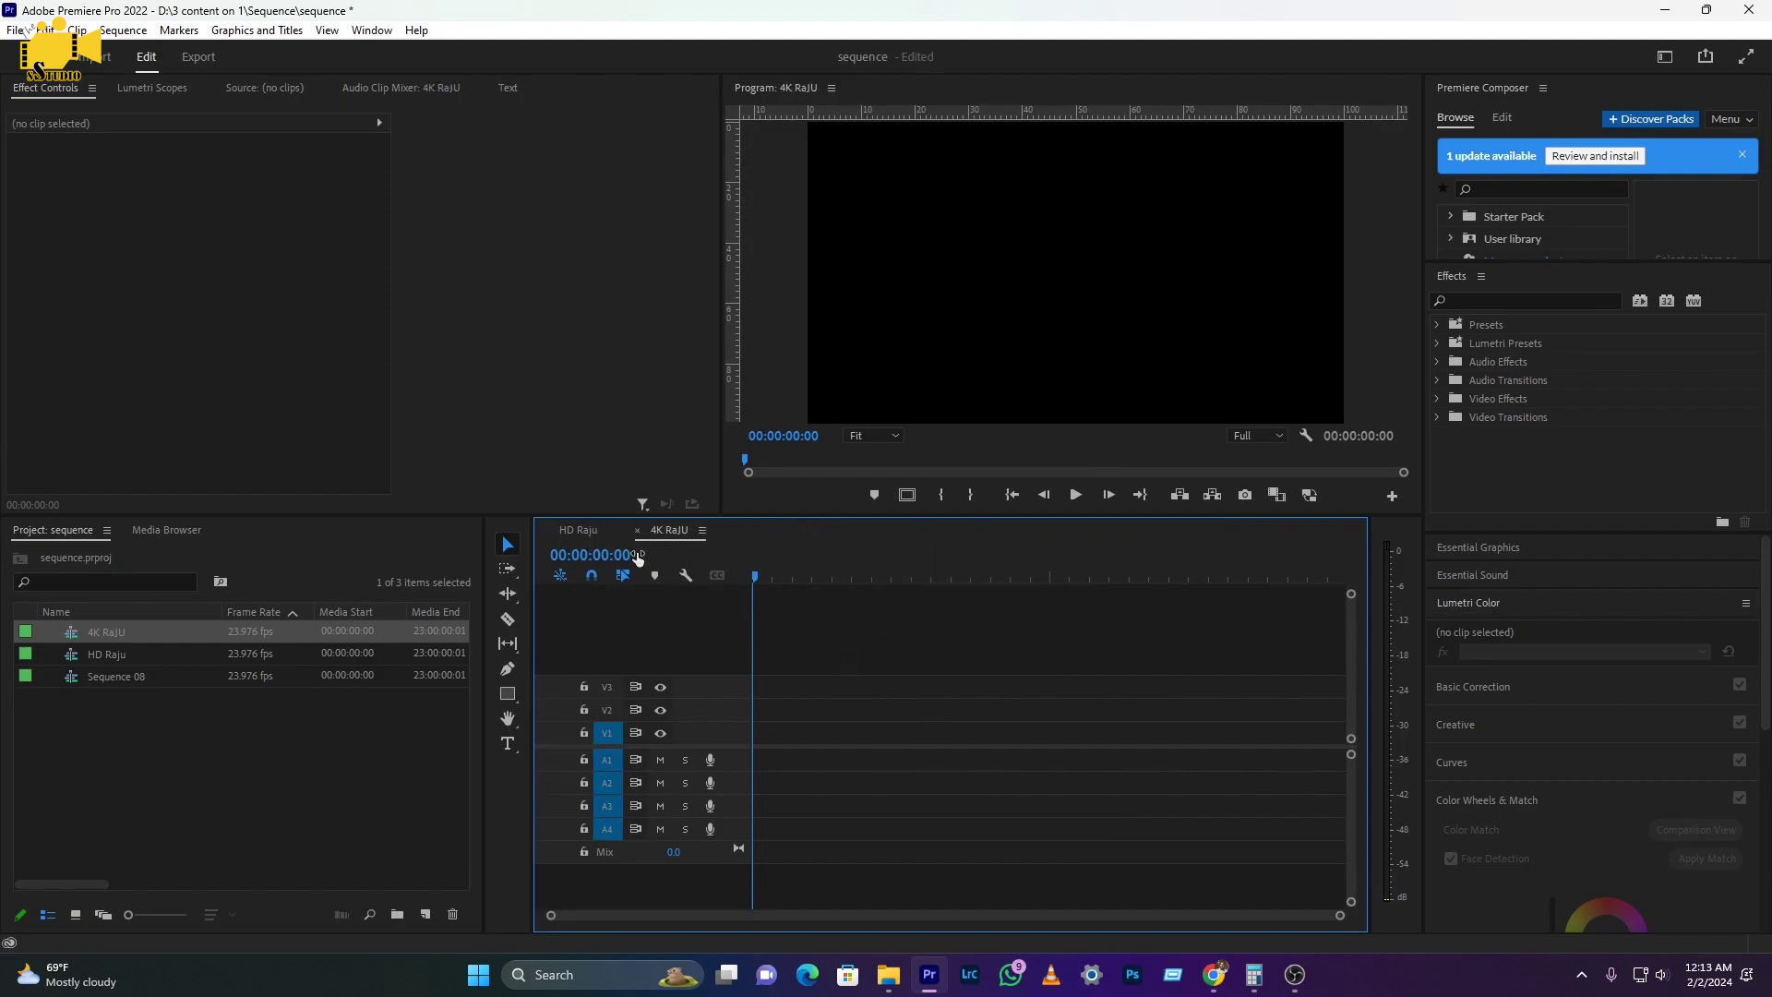
pyautogui.click(574, 531)
pyautogui.click(670, 533)
# Start a new sequence from the custom HD preset and view its 1920×1080, 23.976 fps settings
pyautogui.hotkey('ctrl', 'n')
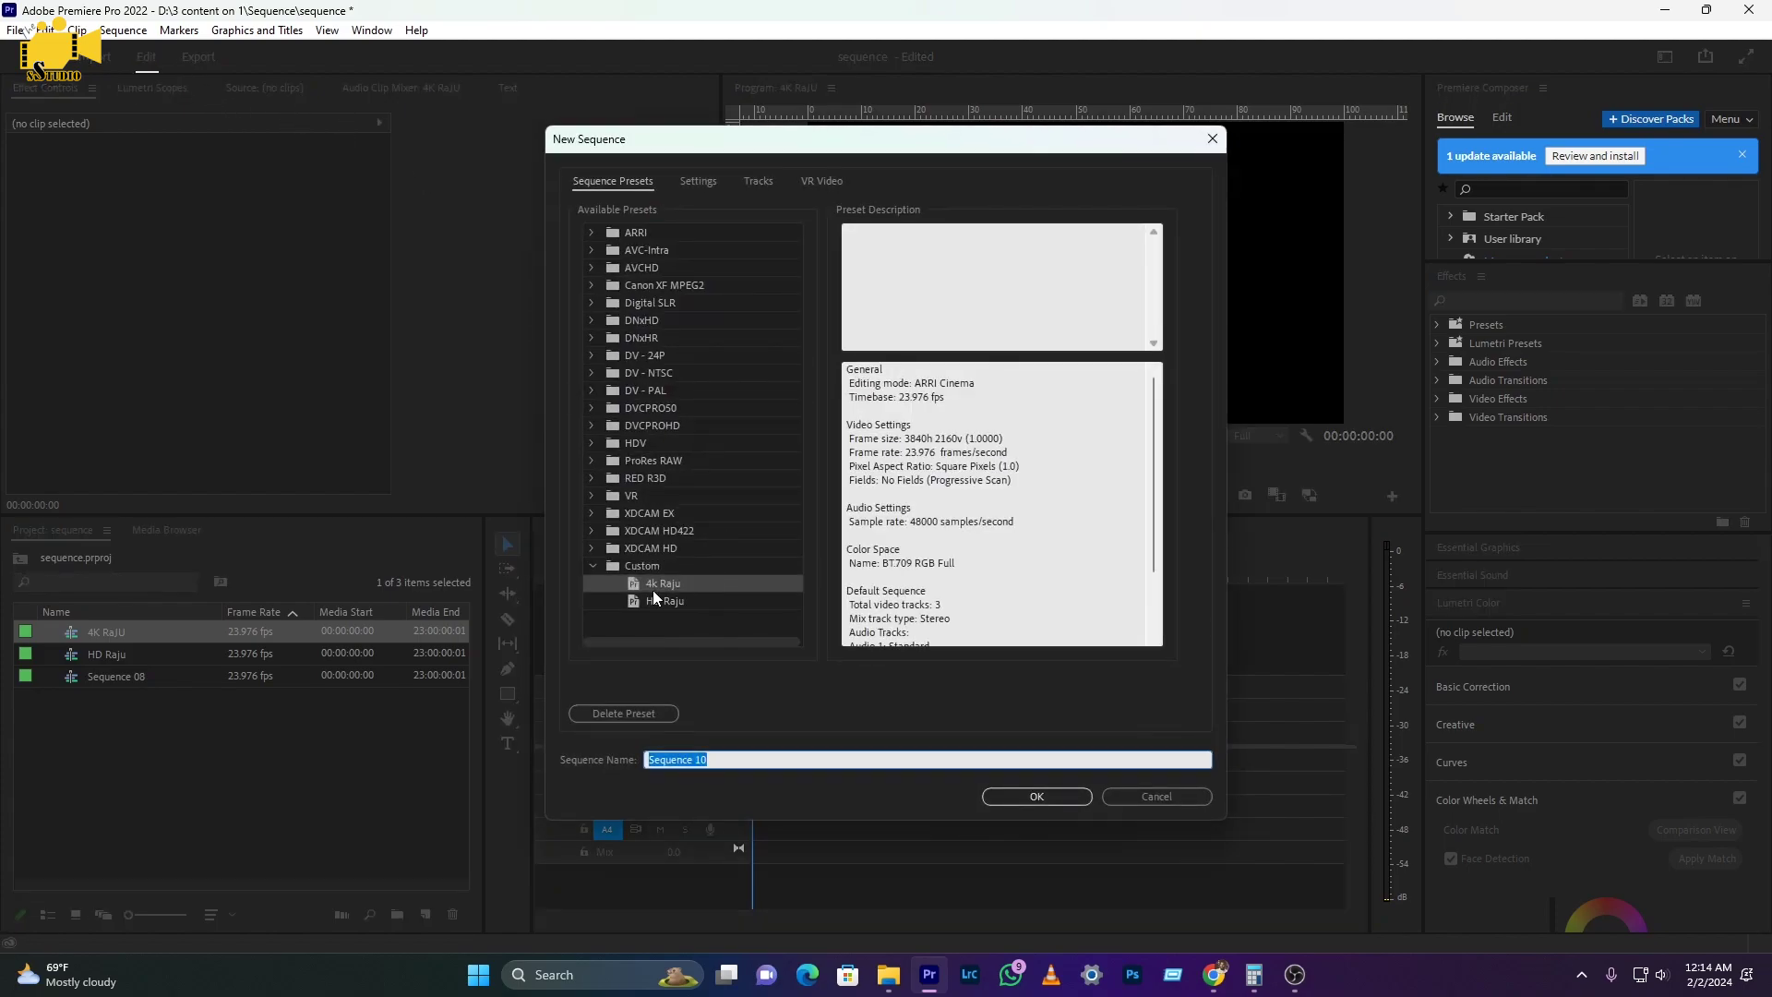
pyautogui.click(666, 601)
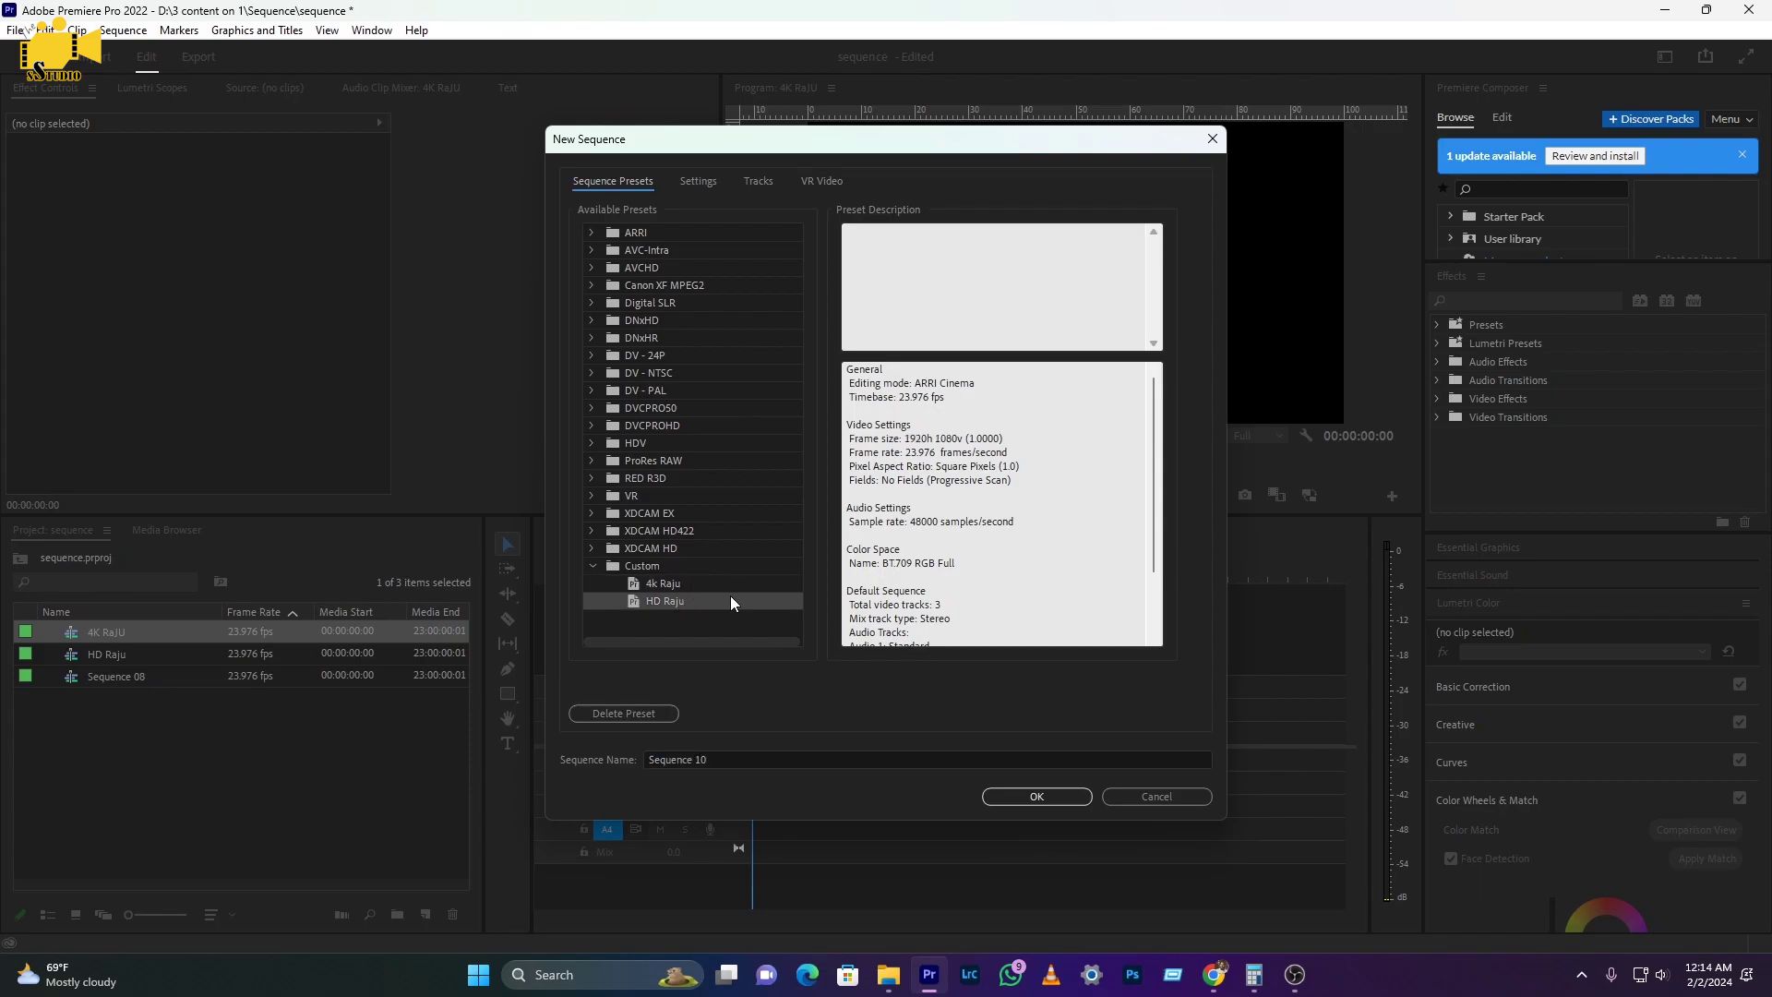
pyautogui.click(700, 180)
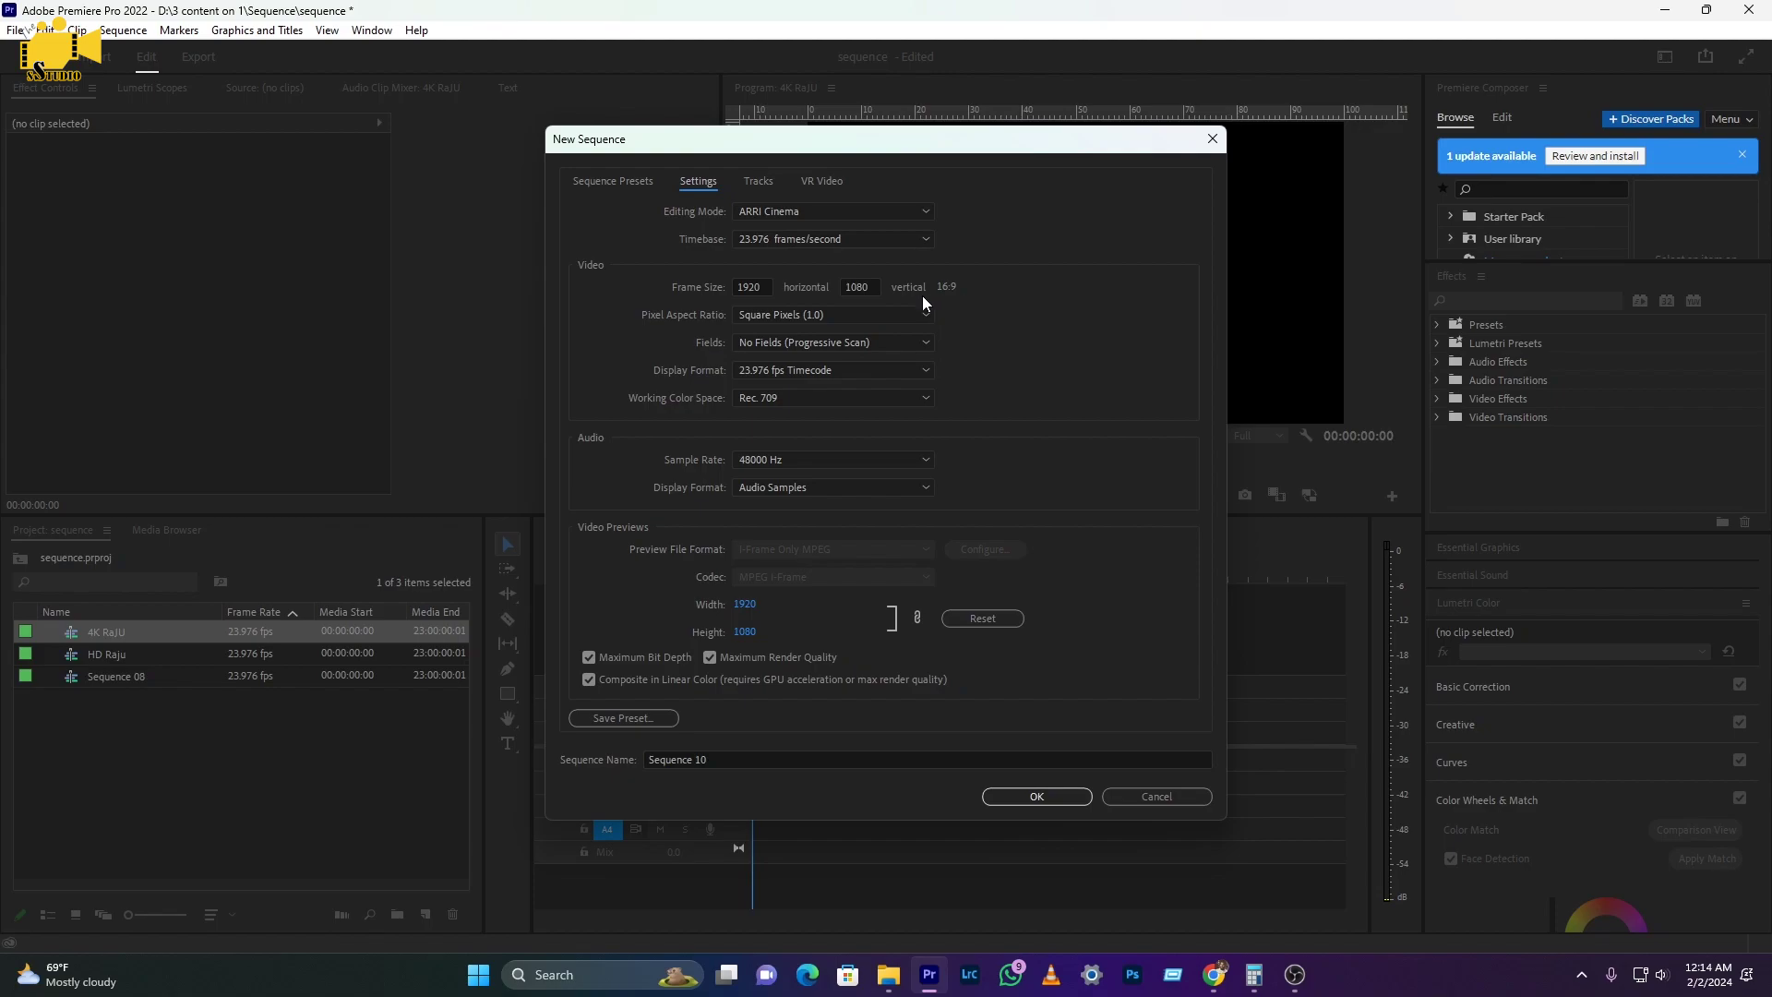
# Change the frame size to a vertical 1080 wide by 1920 high
pyautogui.doubleClick(867, 286)
pyautogui.doubleClick(751, 287)
pyautogui.write('1080')
pyautogui.press('Tab')
pyautogui.write('1920')
pyautogui.click(992, 283)
# Name the sequence for Shorts and save these settings as a Shorts preset
pyautogui.click(730, 766)
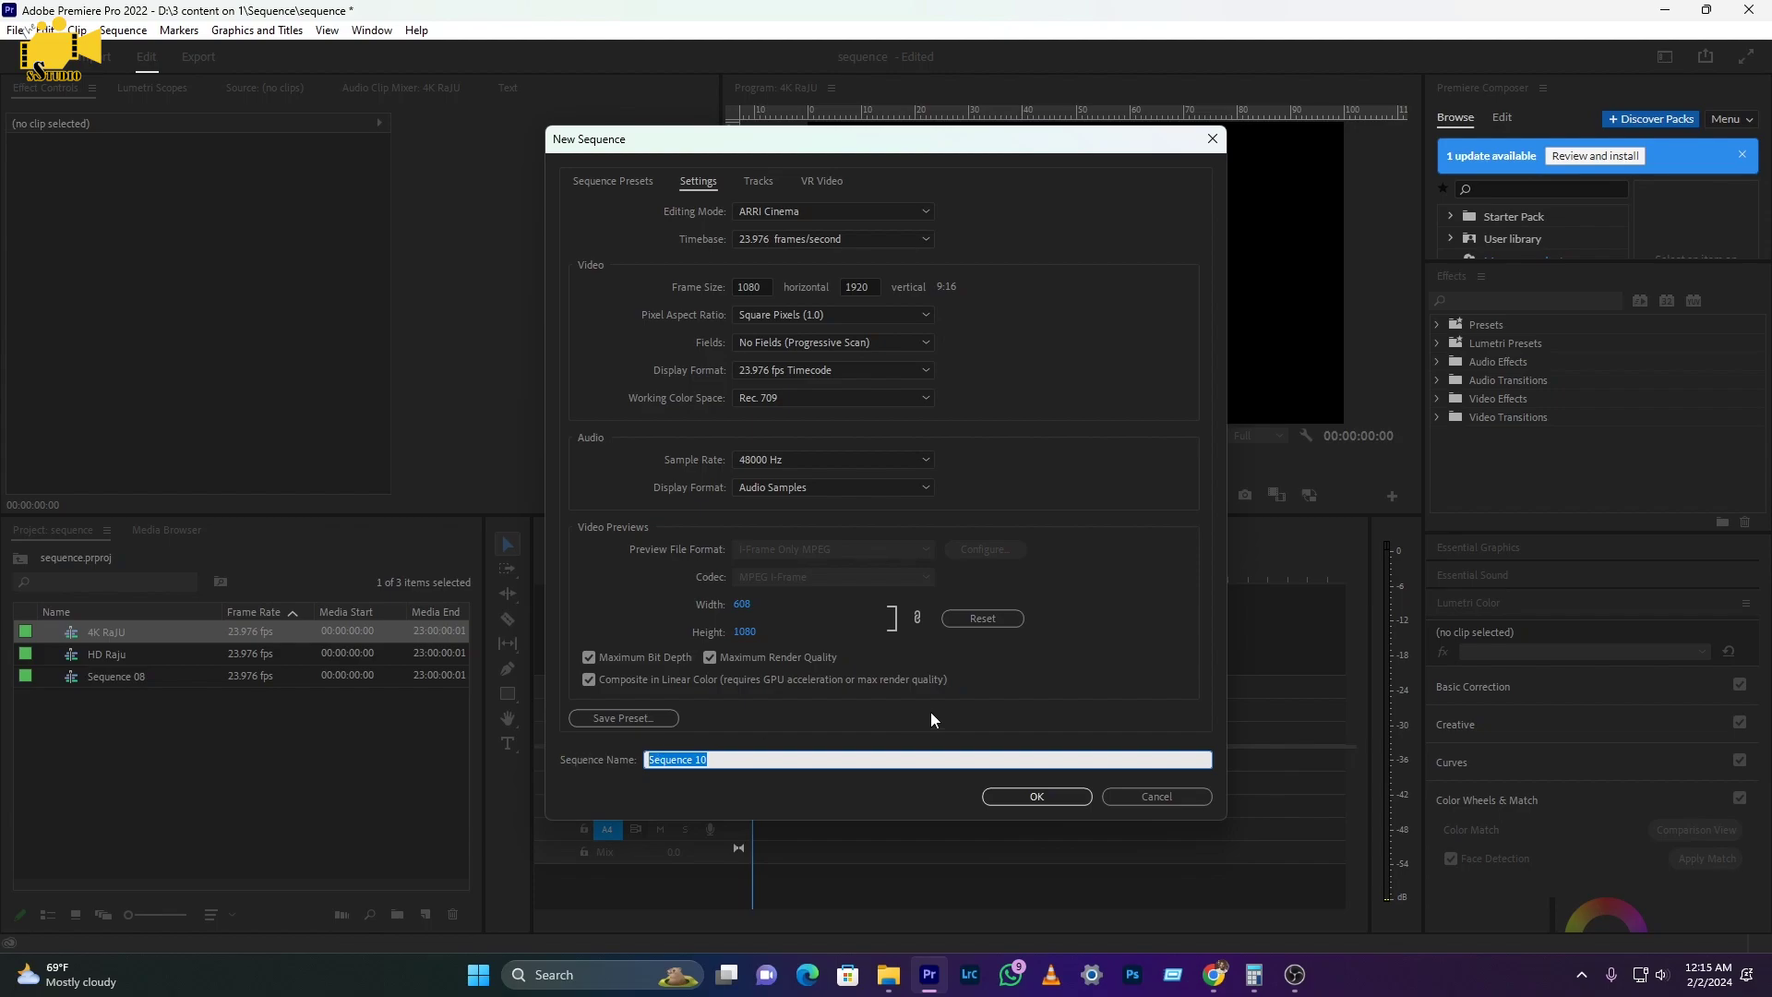
pyautogui.write('shorts Raju')
pyautogui.click(623, 717)
pyautogui.write('shorts Raju')
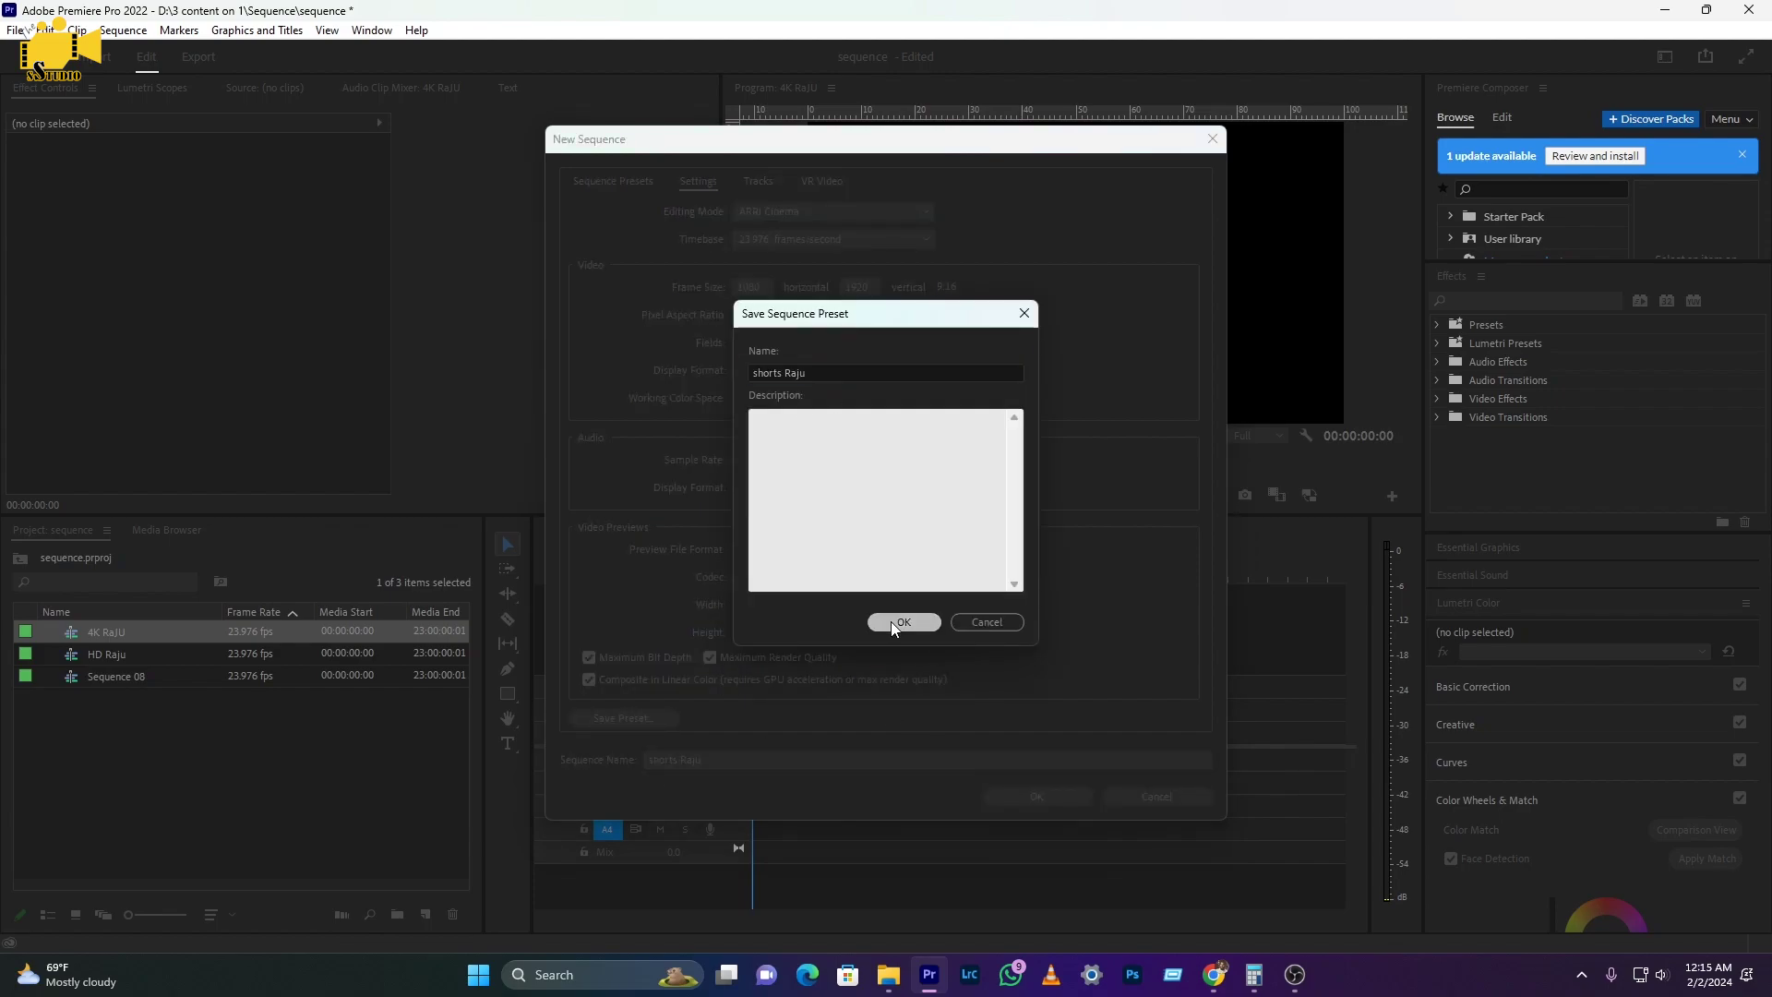
pyautogui.click(891, 623)
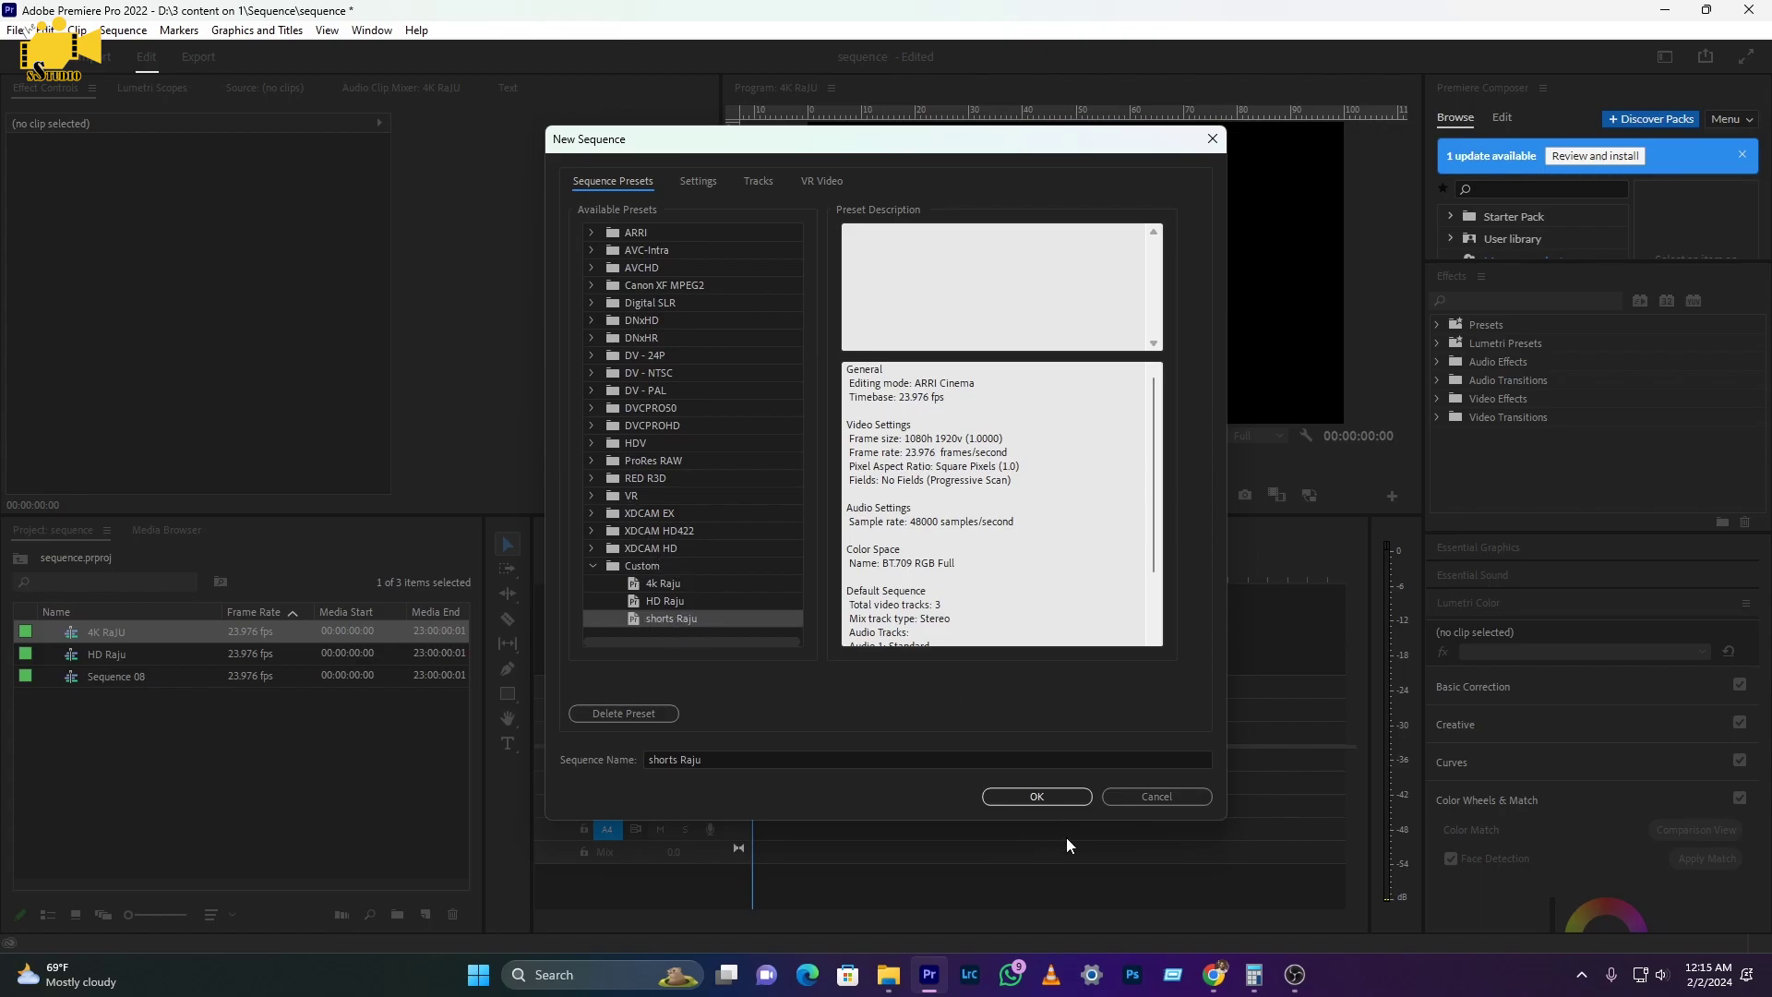
# Create the vertical Shorts sequence and check the HD, 4K and Shorts timeline tabs
pyautogui.click(1033, 799)
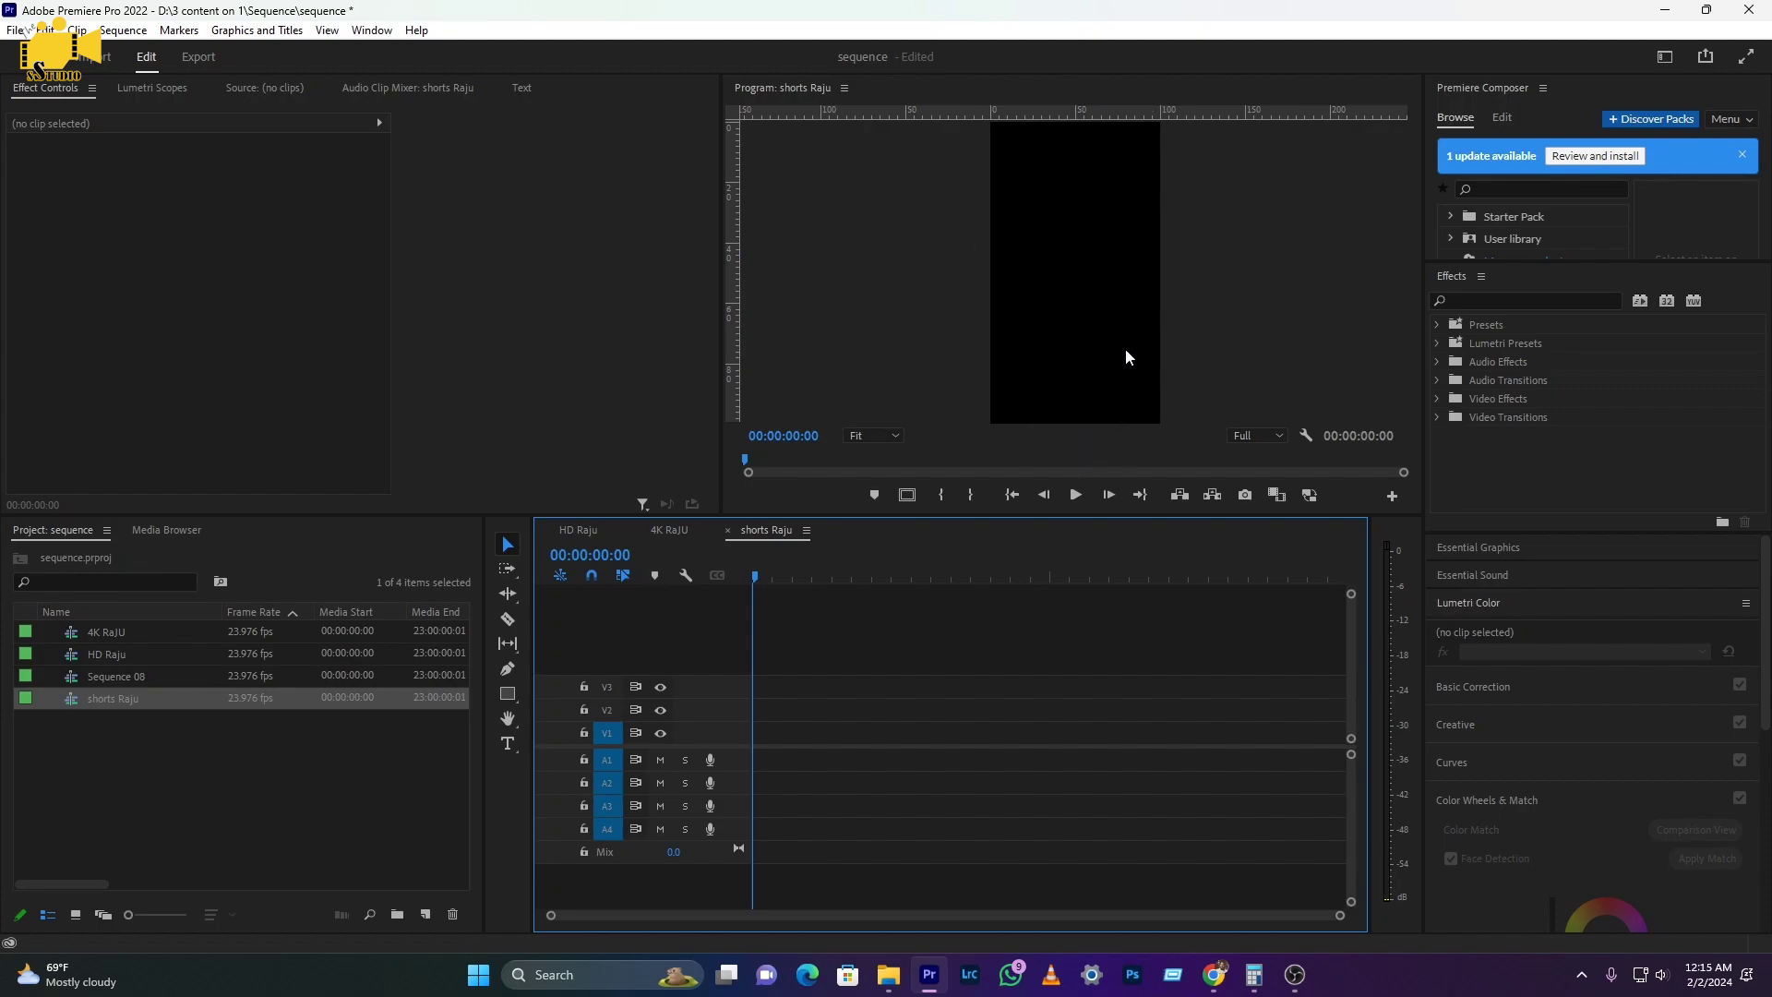
pyautogui.click(572, 533)
pyautogui.click(667, 530)
pyautogui.click(766, 530)
pyautogui.click(15, 30)
# Start another new sequence via File > New > Sequence and show its detailed settings
pyautogui.moveTo(138, 51)
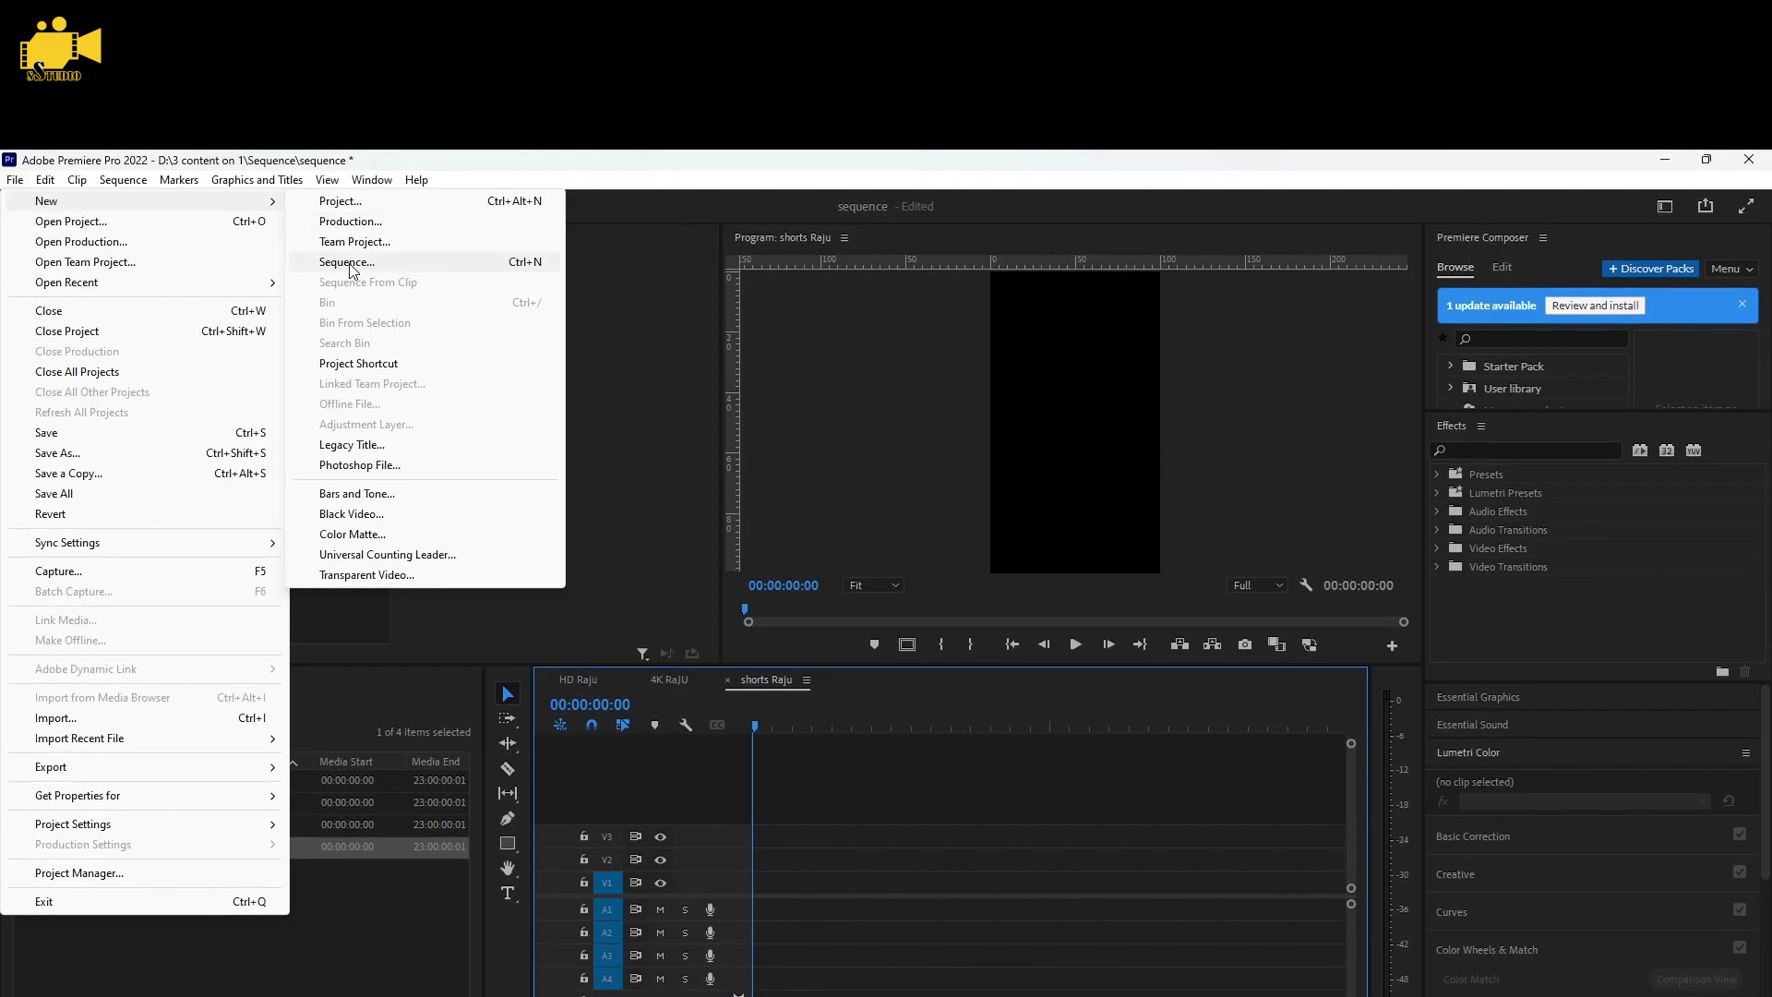
pyautogui.click(349, 264)
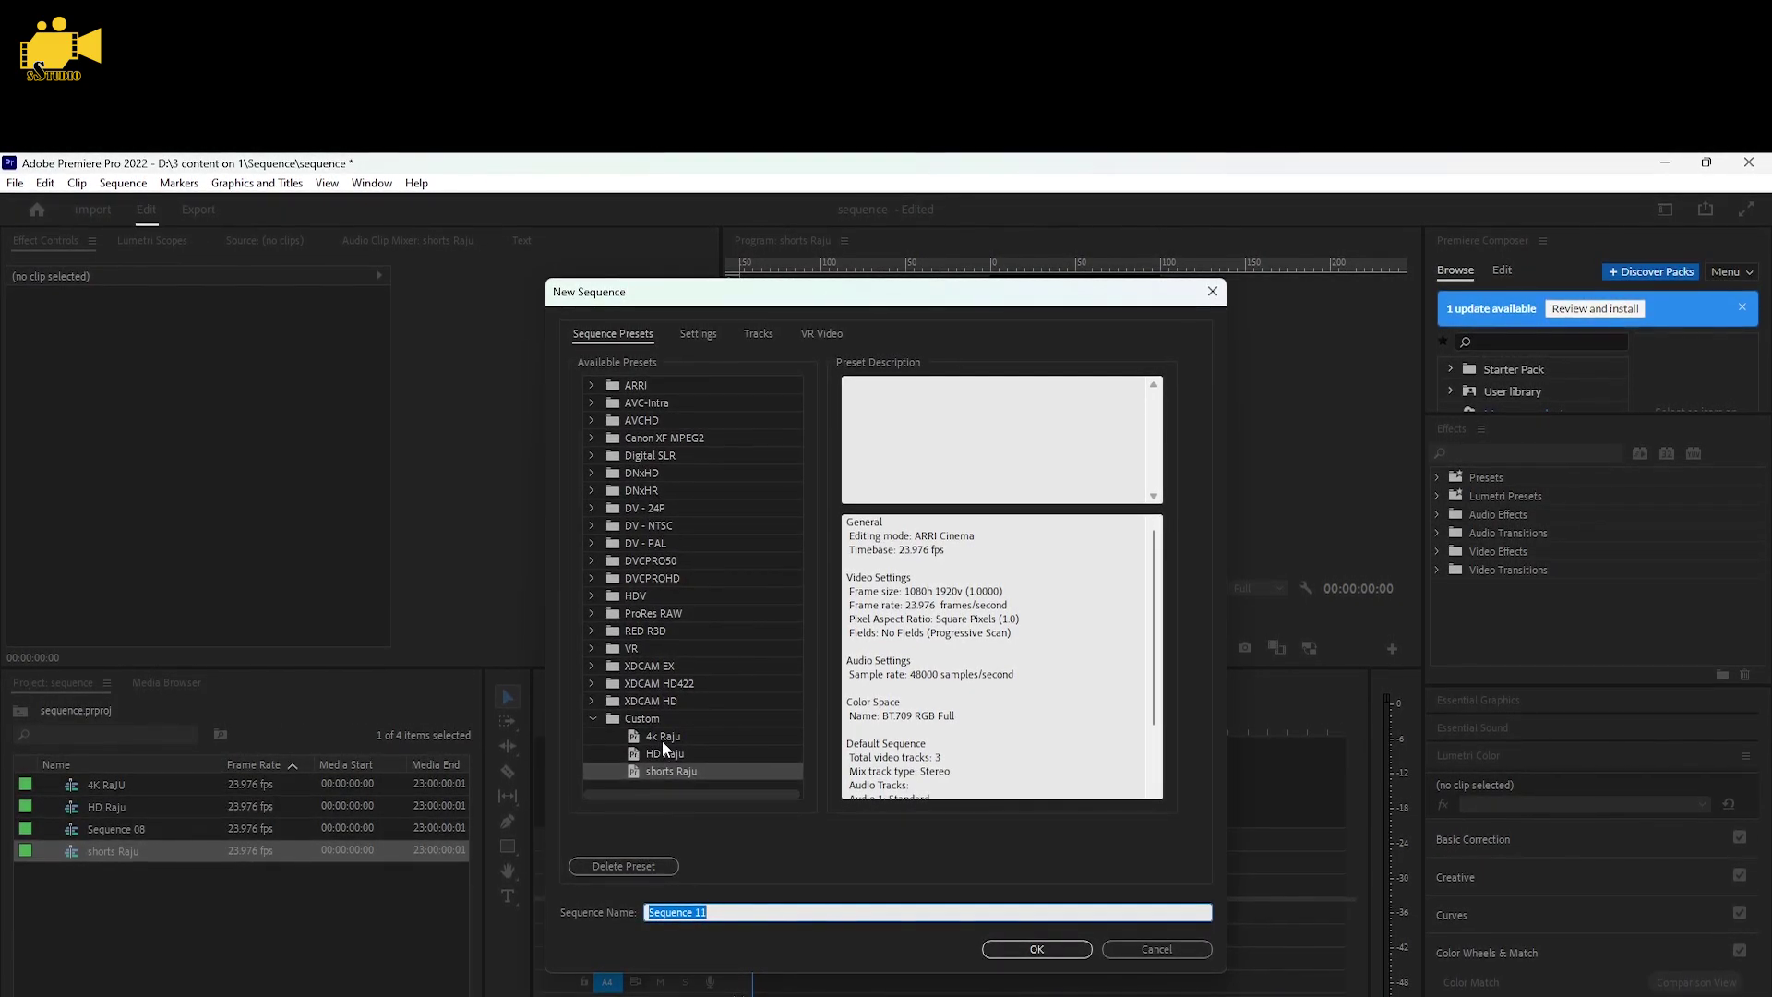
pyautogui.click(657, 773)
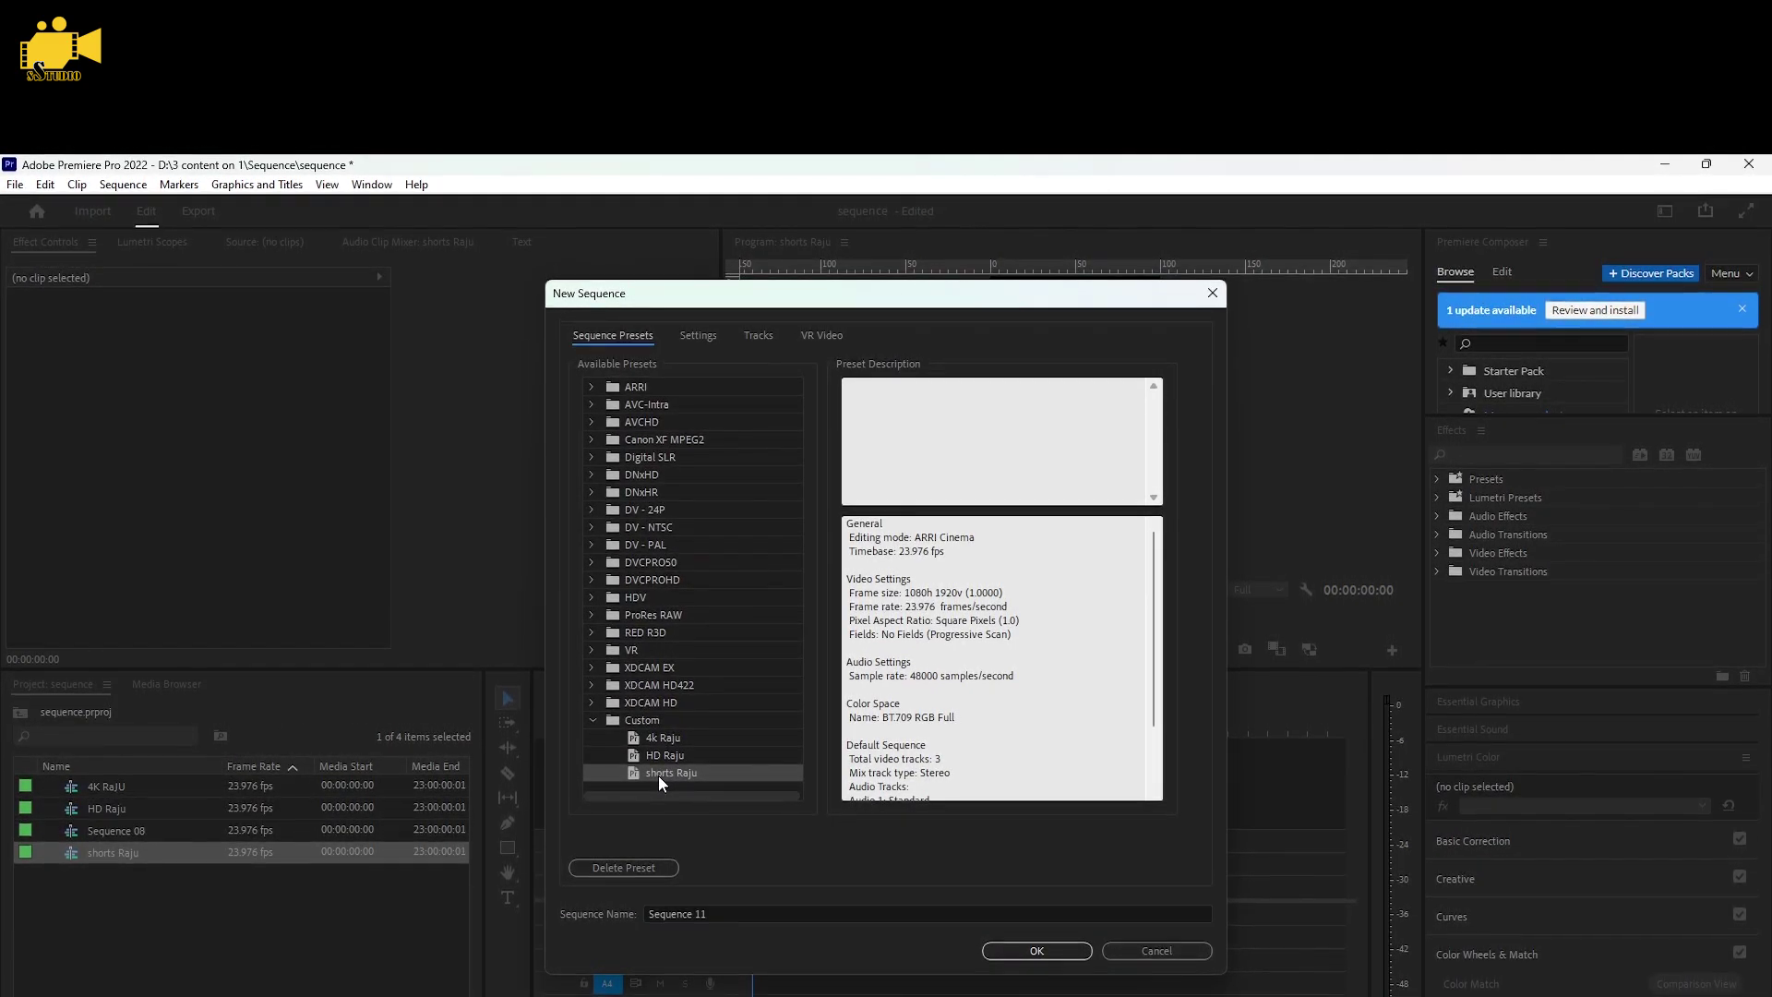
pyautogui.click(699, 336)
# Set the frame size to a square 1920×1920 and enter a Square sequence name
pyautogui.click(859, 445)
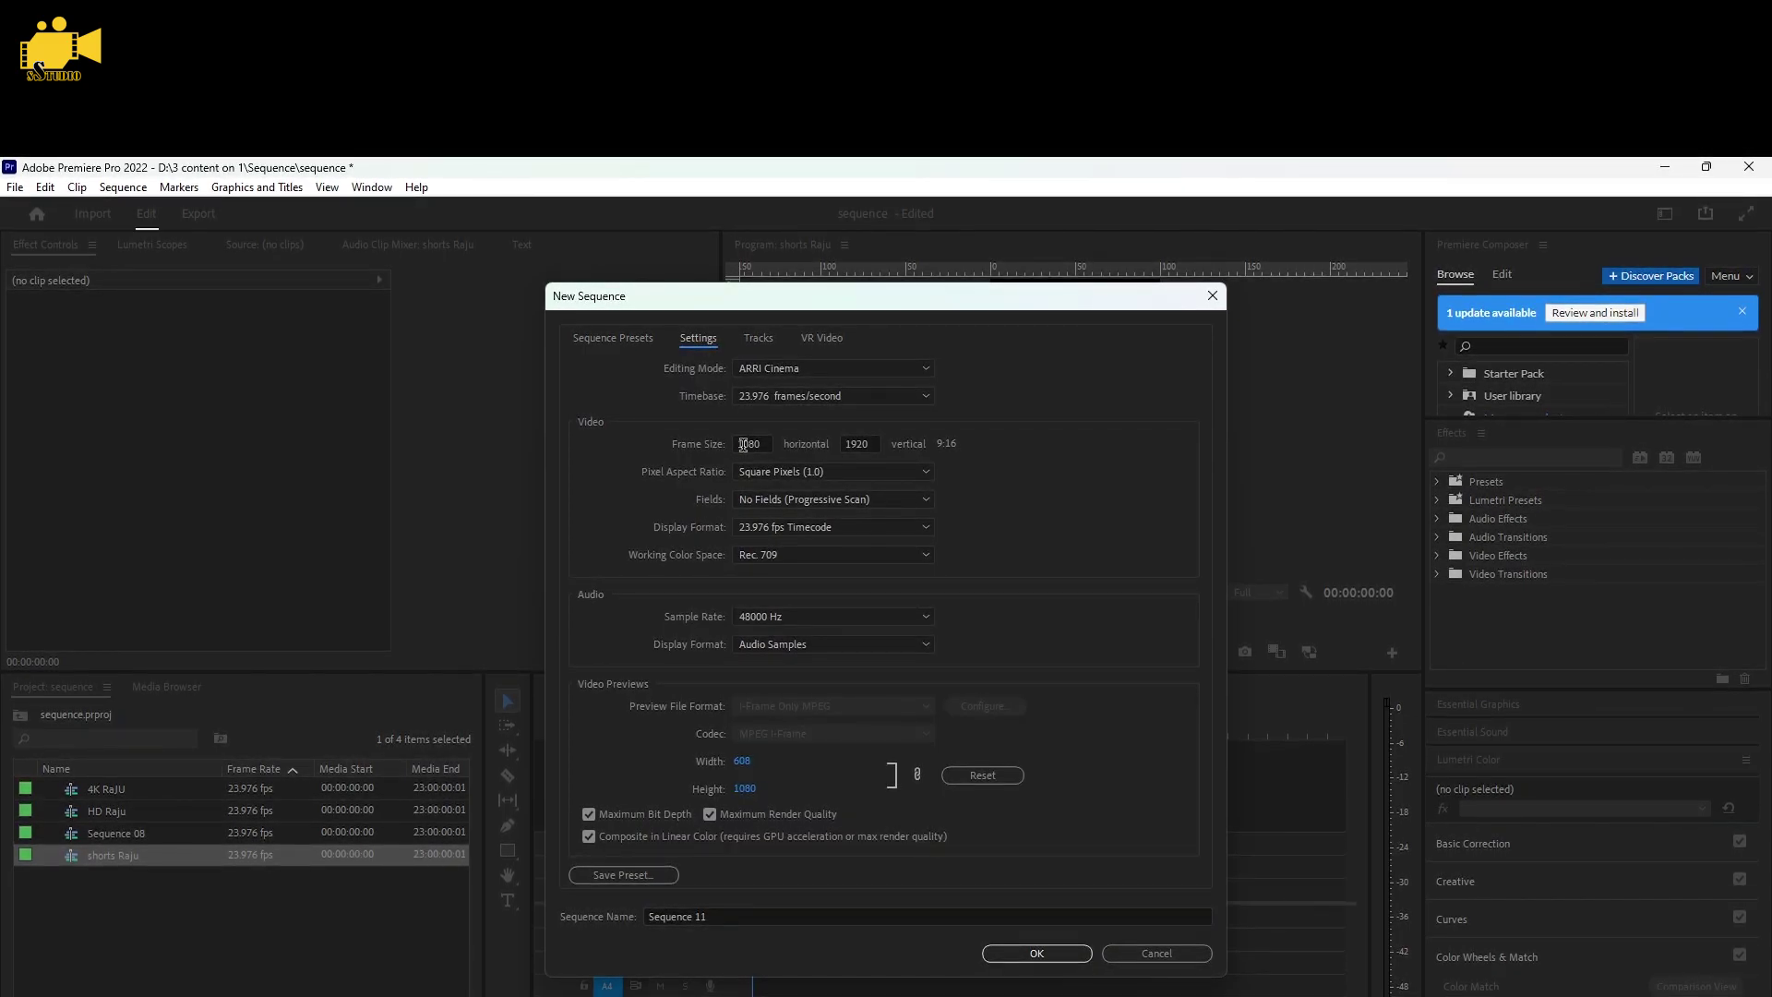
pyautogui.write('1080')
pyautogui.press('Tab')
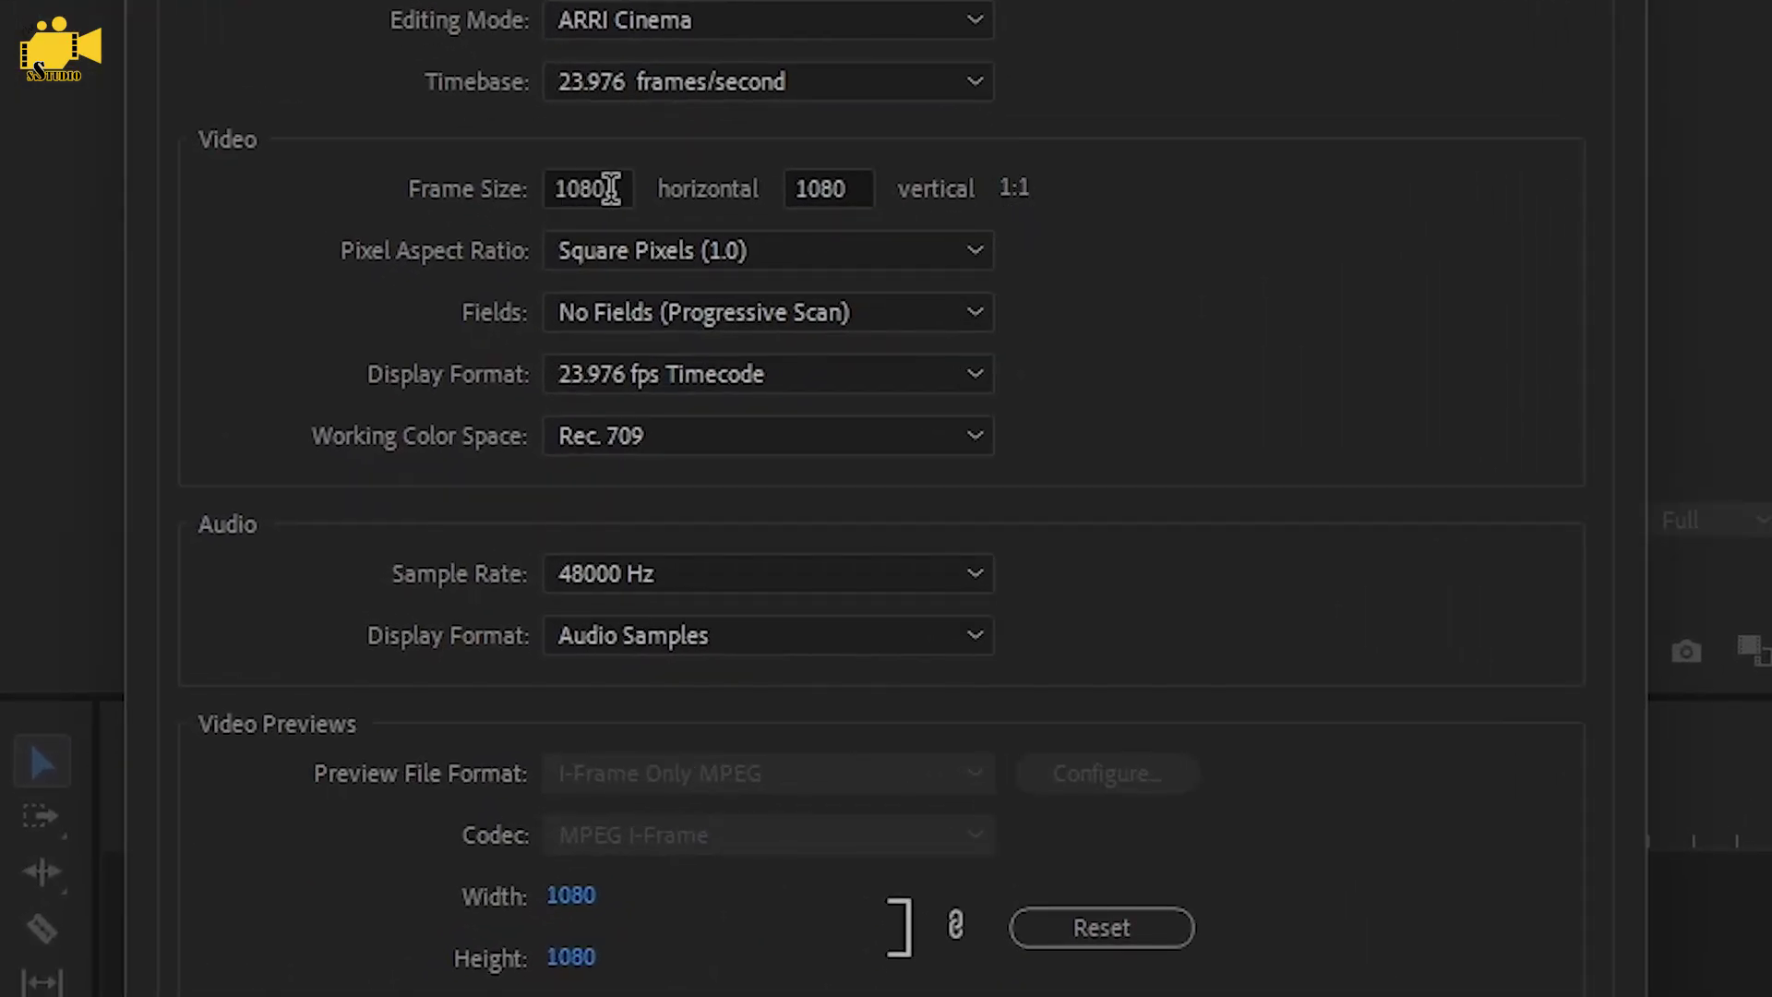
pyautogui.click(600, 188)
pyautogui.write('1920')
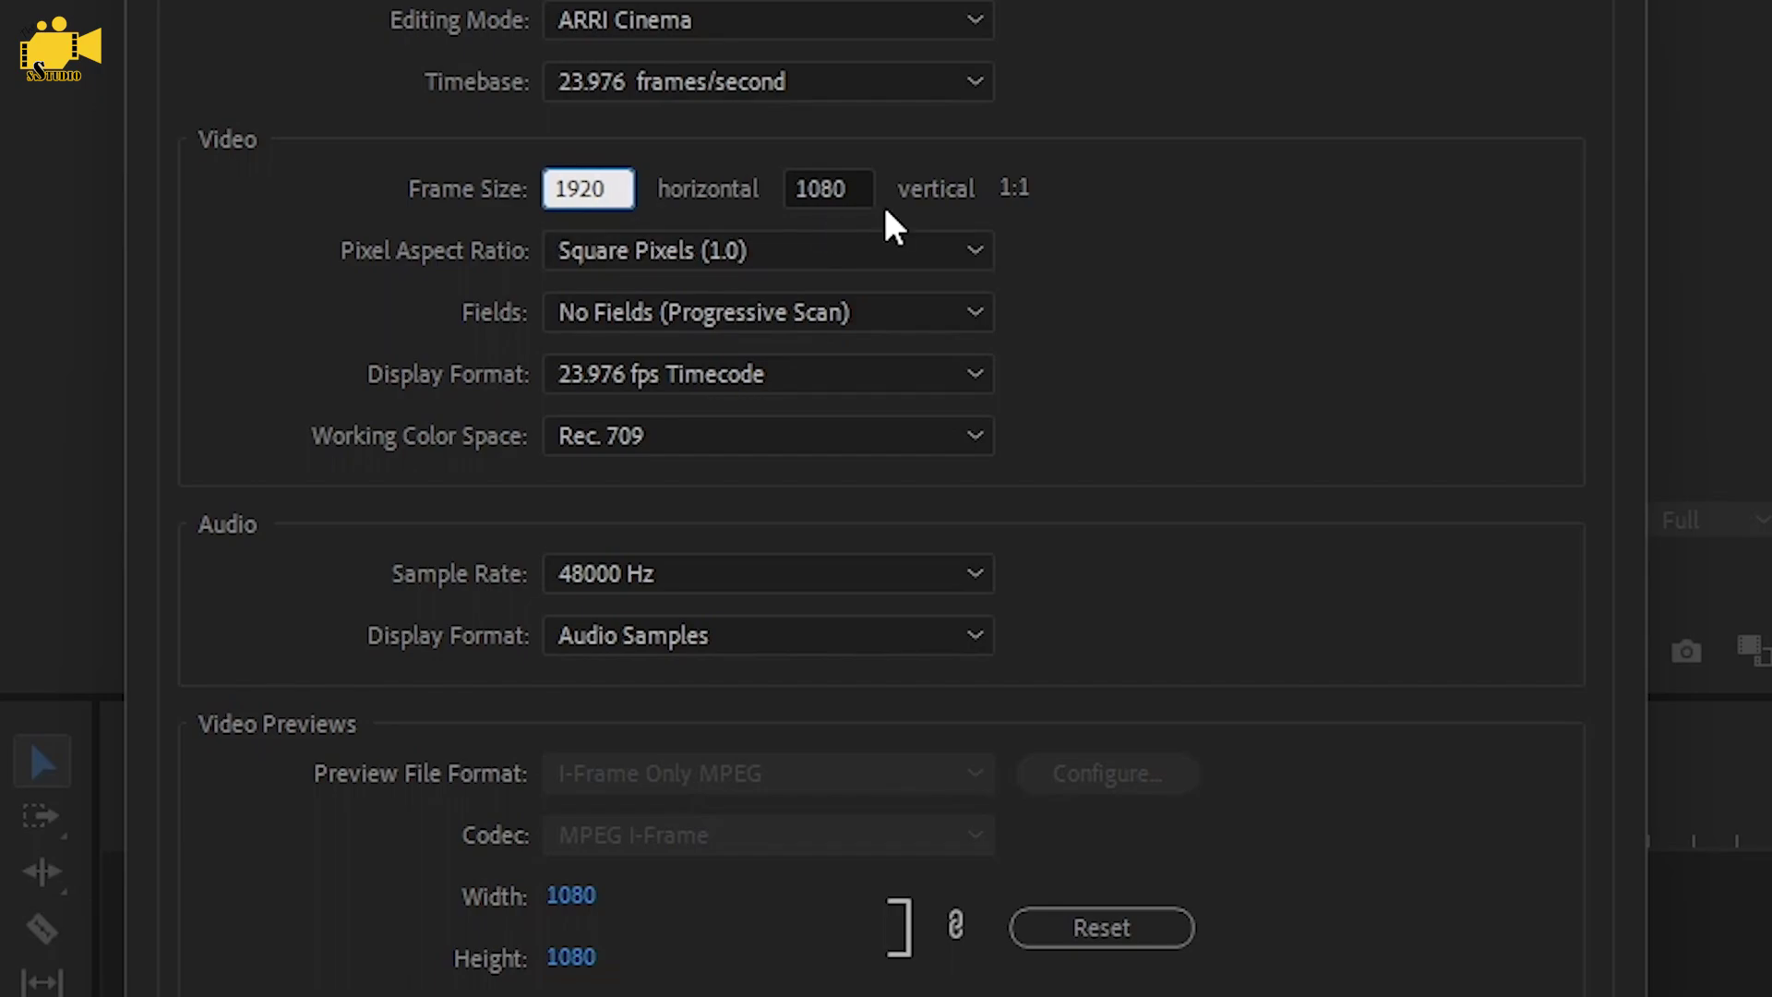
pyautogui.click(847, 185)
pyautogui.write('1920')
pyautogui.click(1200, 249)
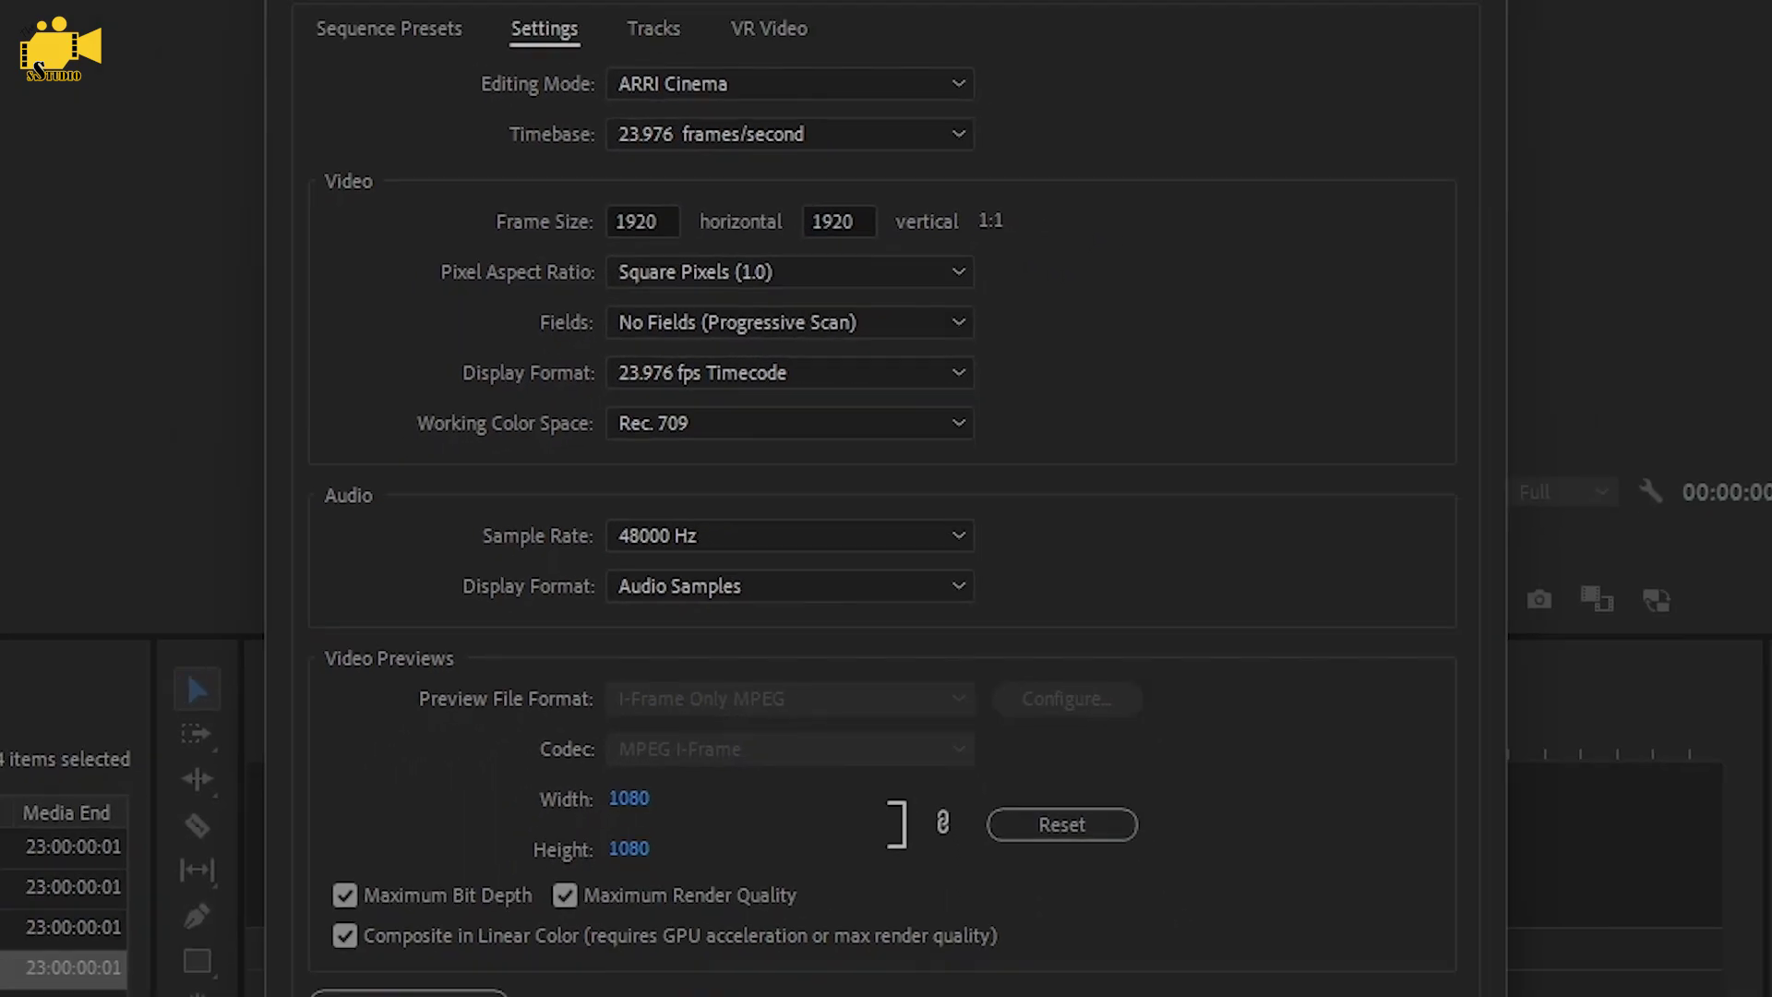
pyautogui.write('Sq')
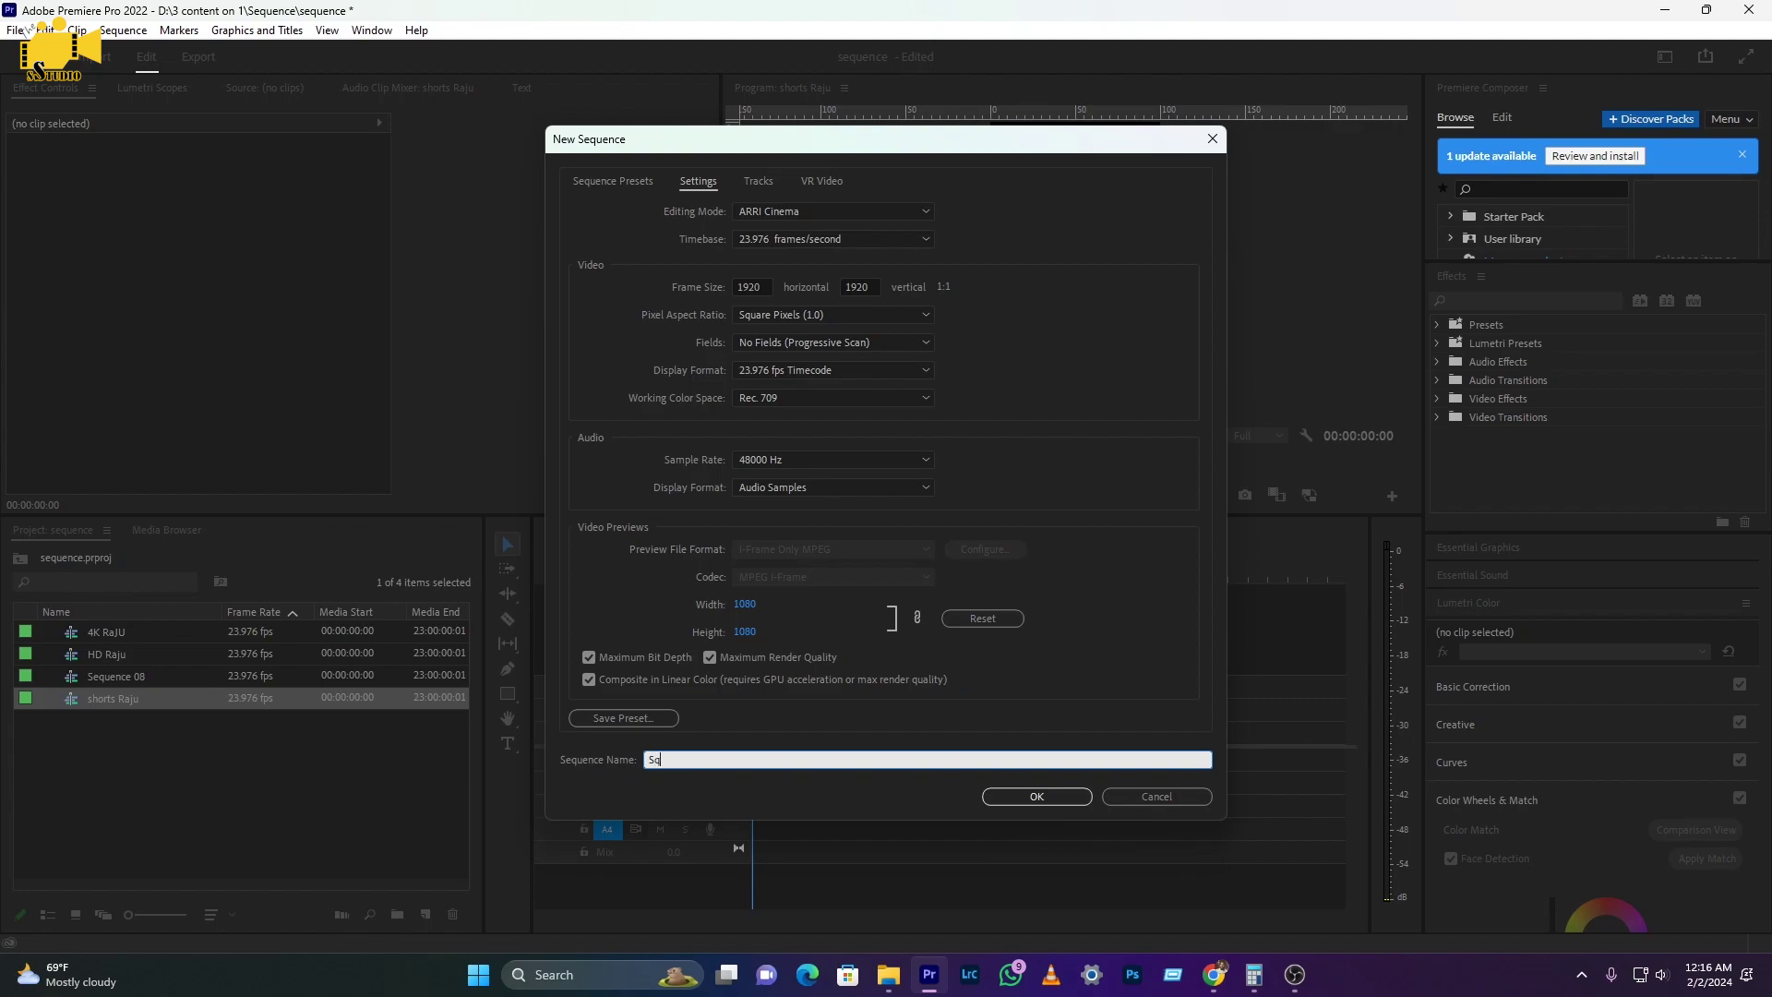
pyautogui.write('uare Raju')
# Save the 1920×1920 settings as the Square preset and create the square sequence
pyautogui.click(624, 717)
pyautogui.click(904, 622)
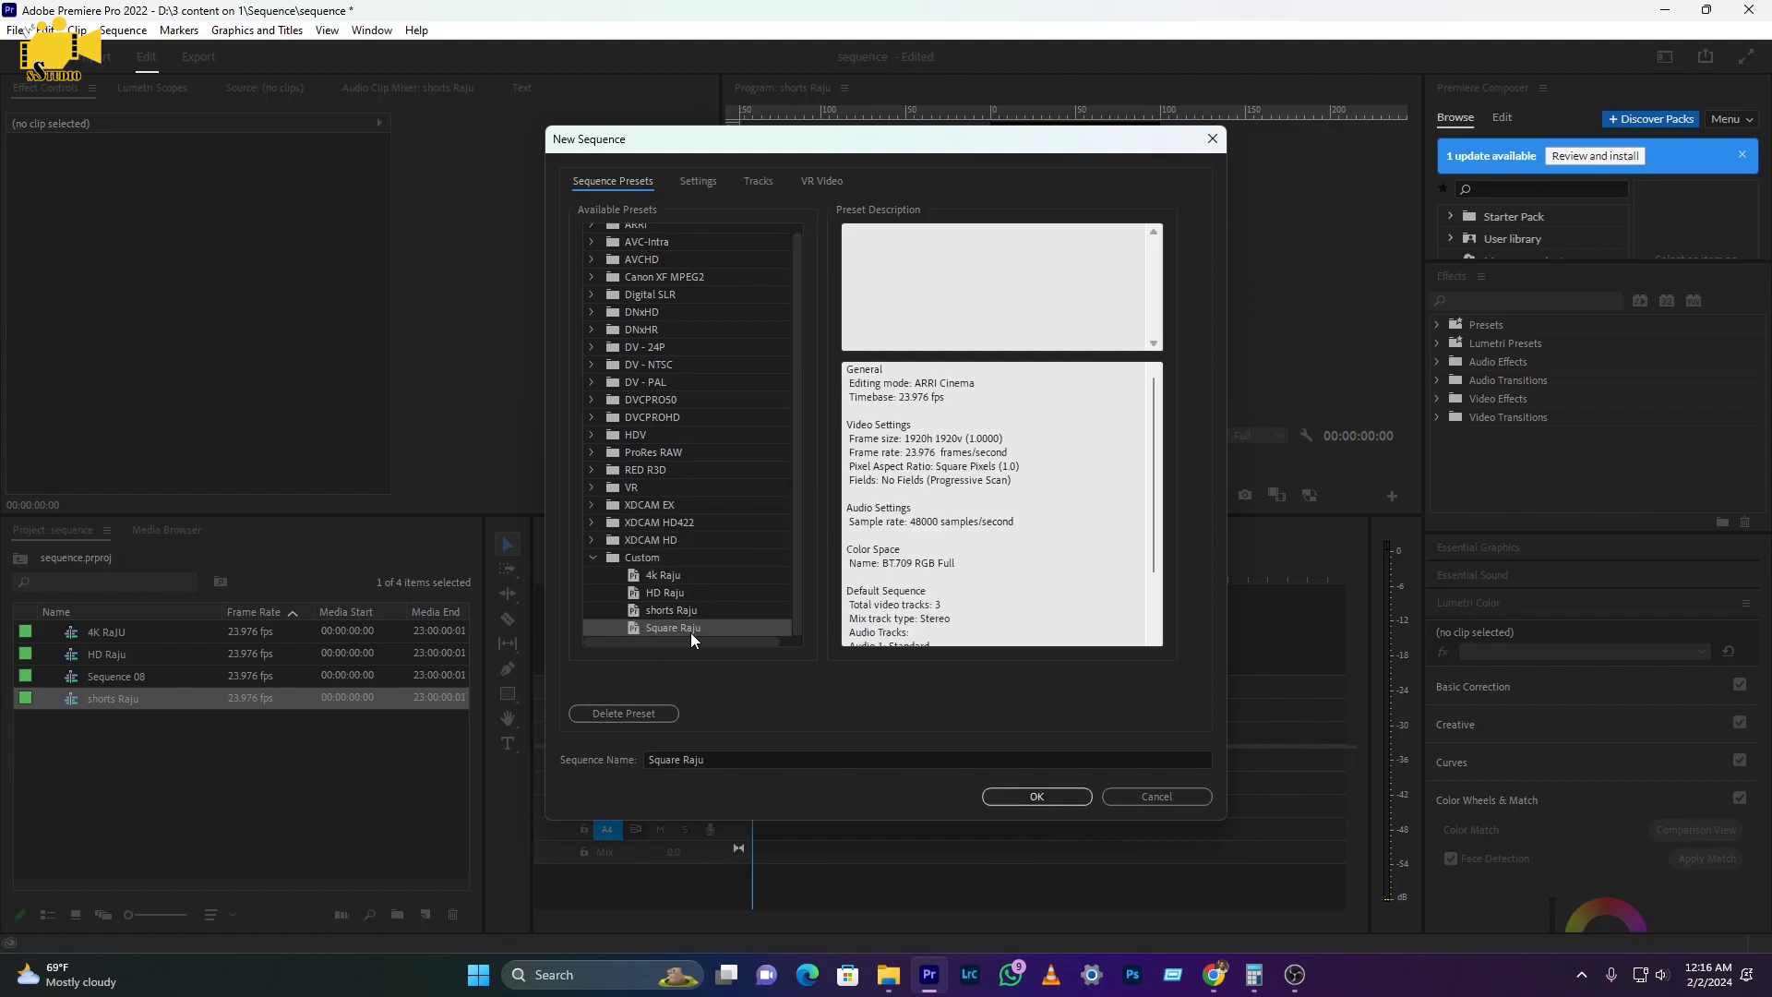
pyautogui.click(1045, 794)
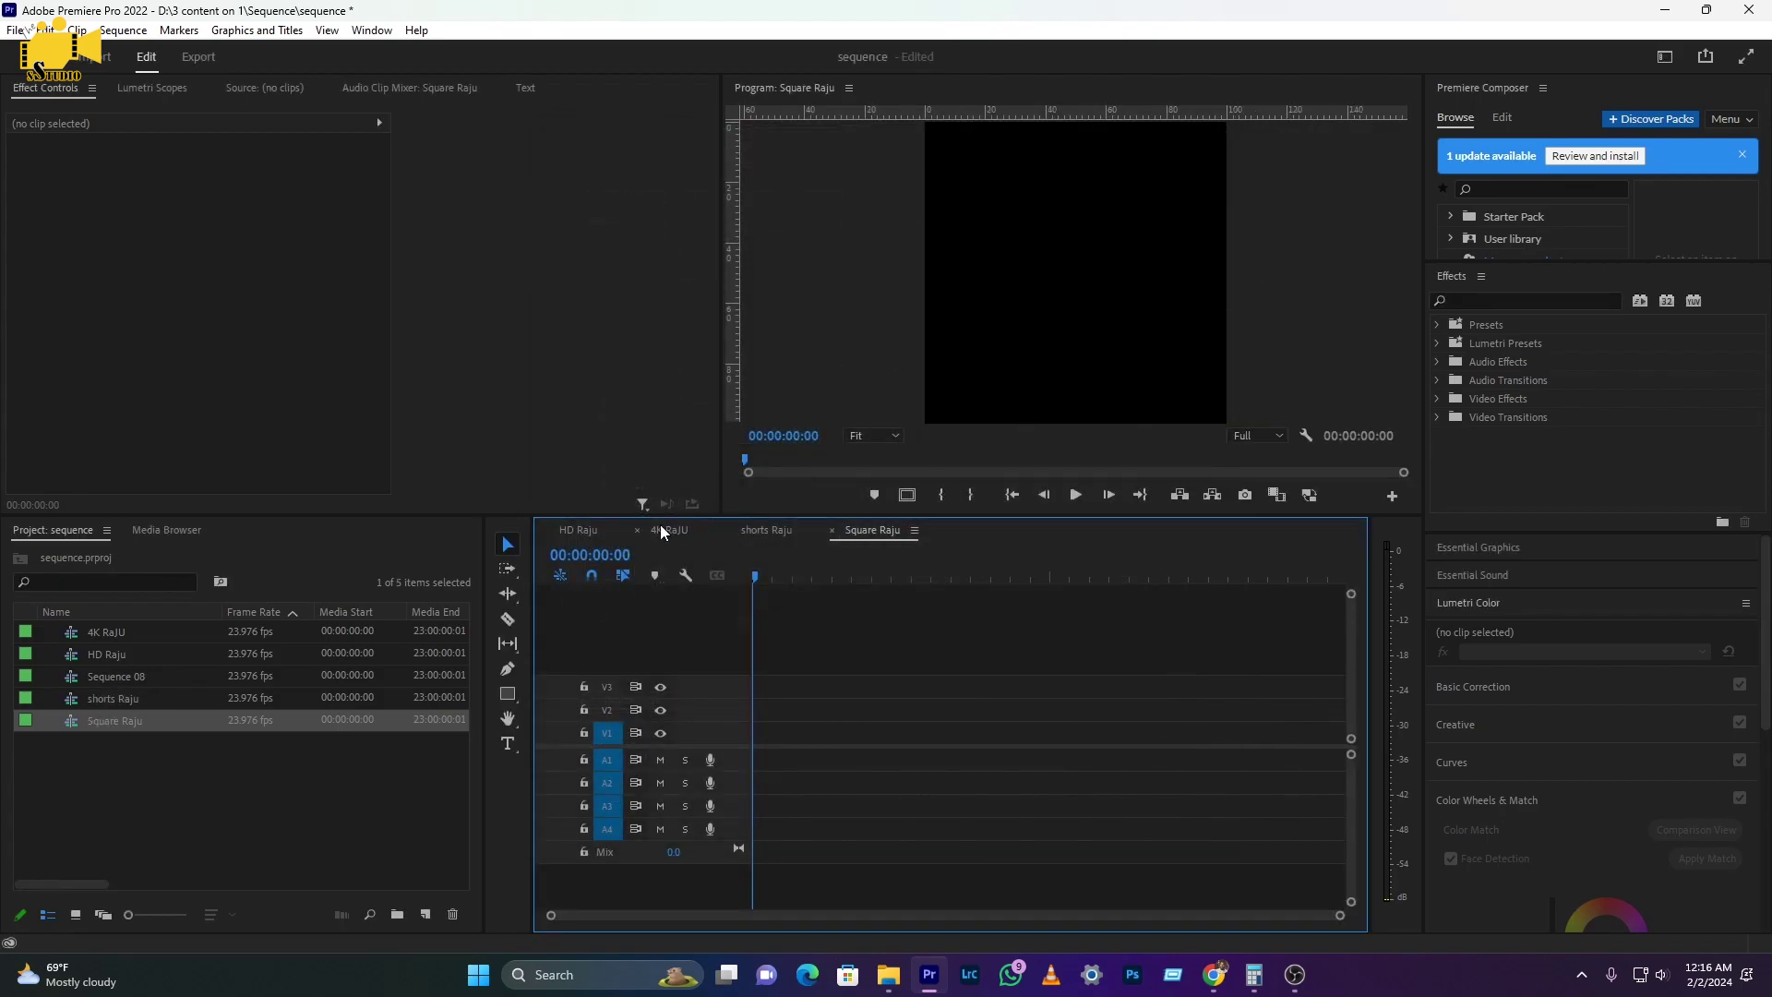
pyautogui.click(575, 534)
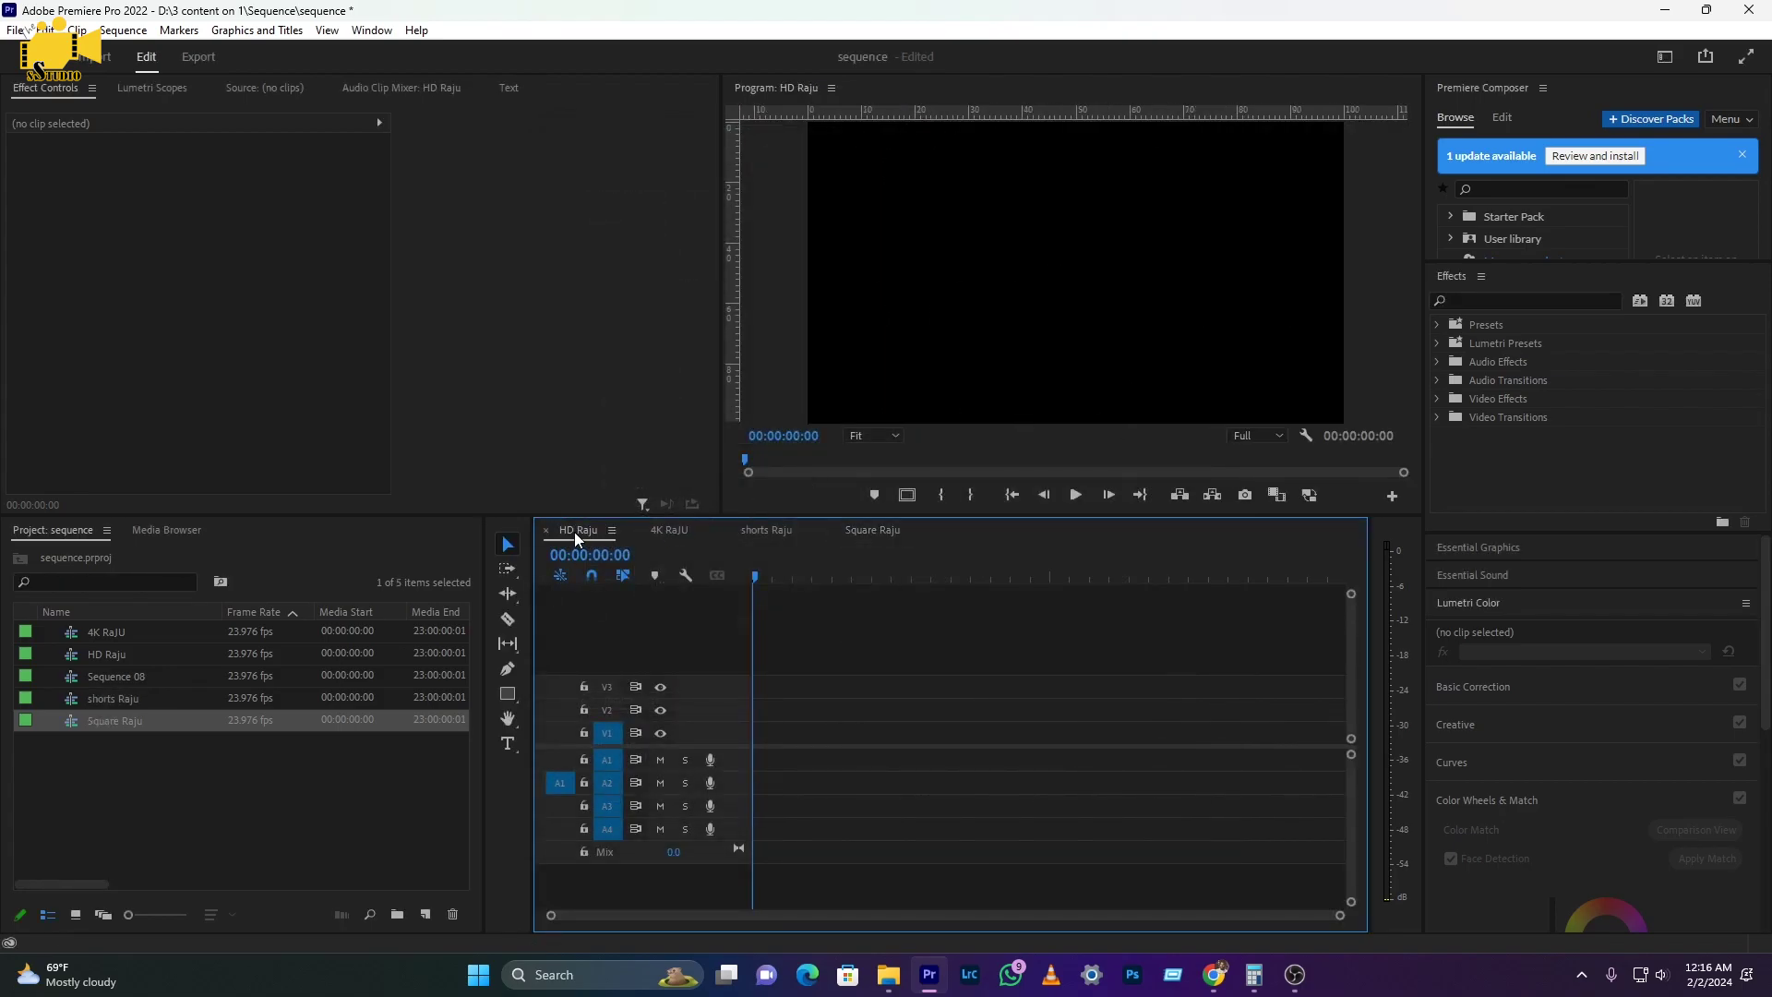
pyautogui.click(673, 536)
pyautogui.click(760, 529)
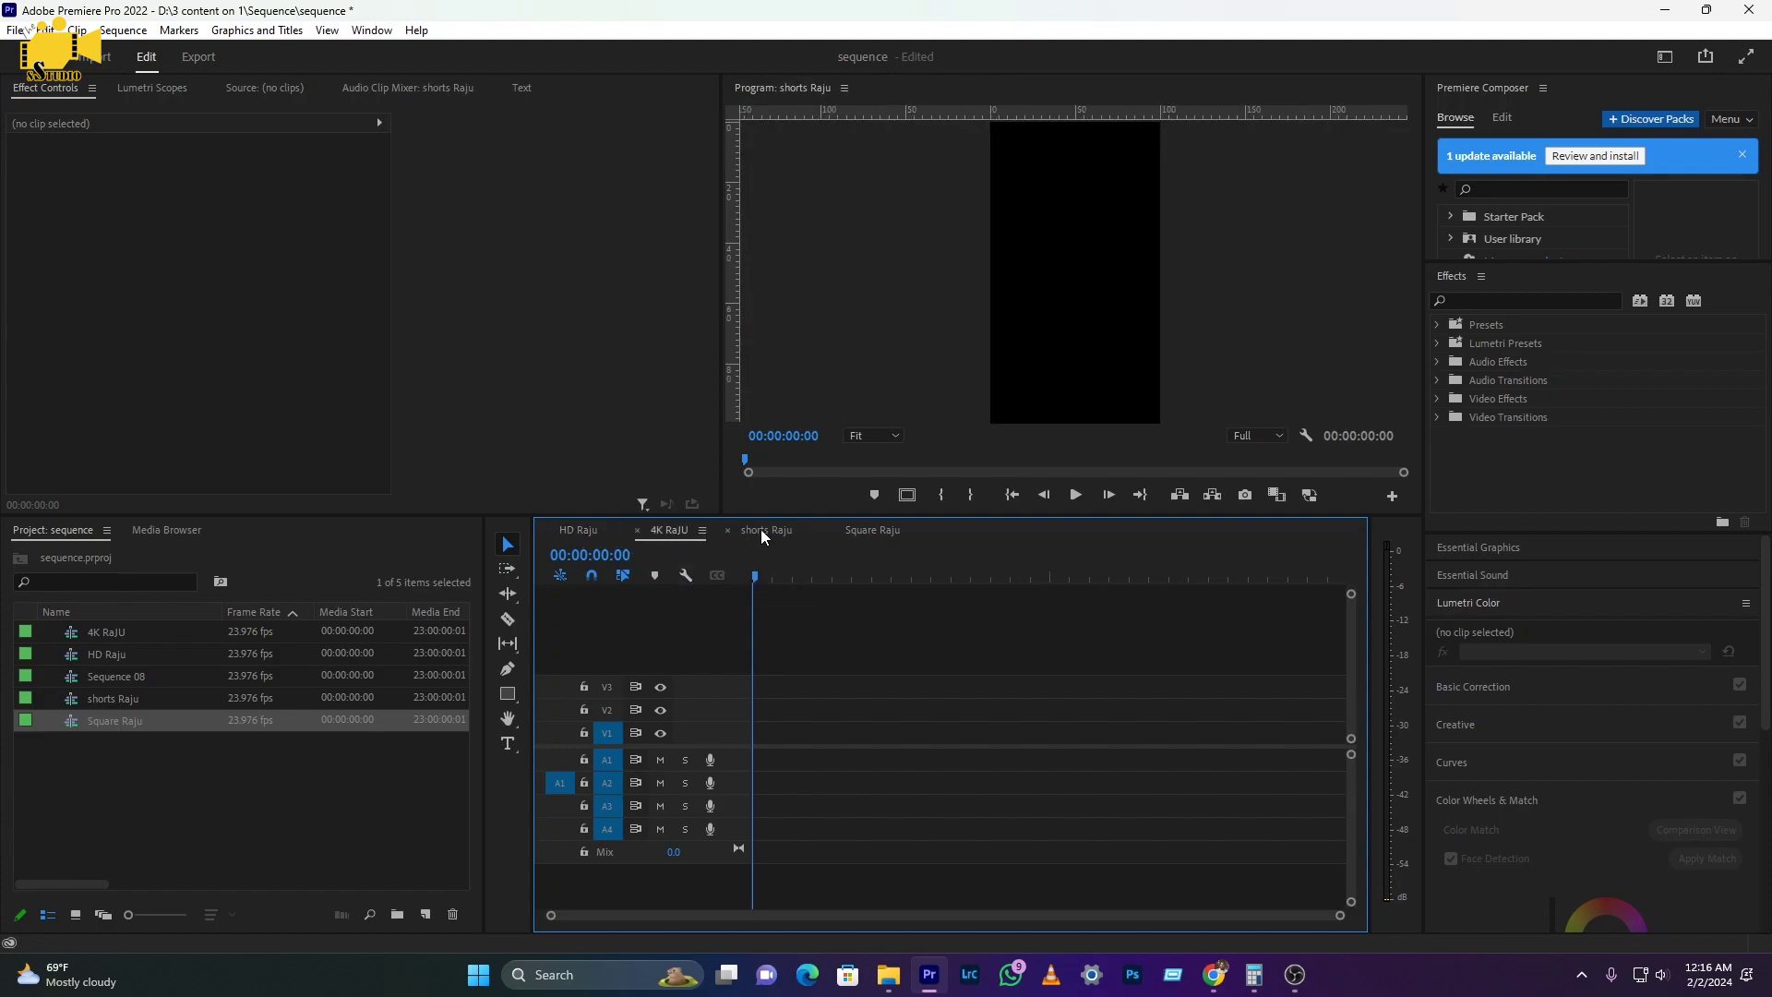
pyautogui.click(888, 537)
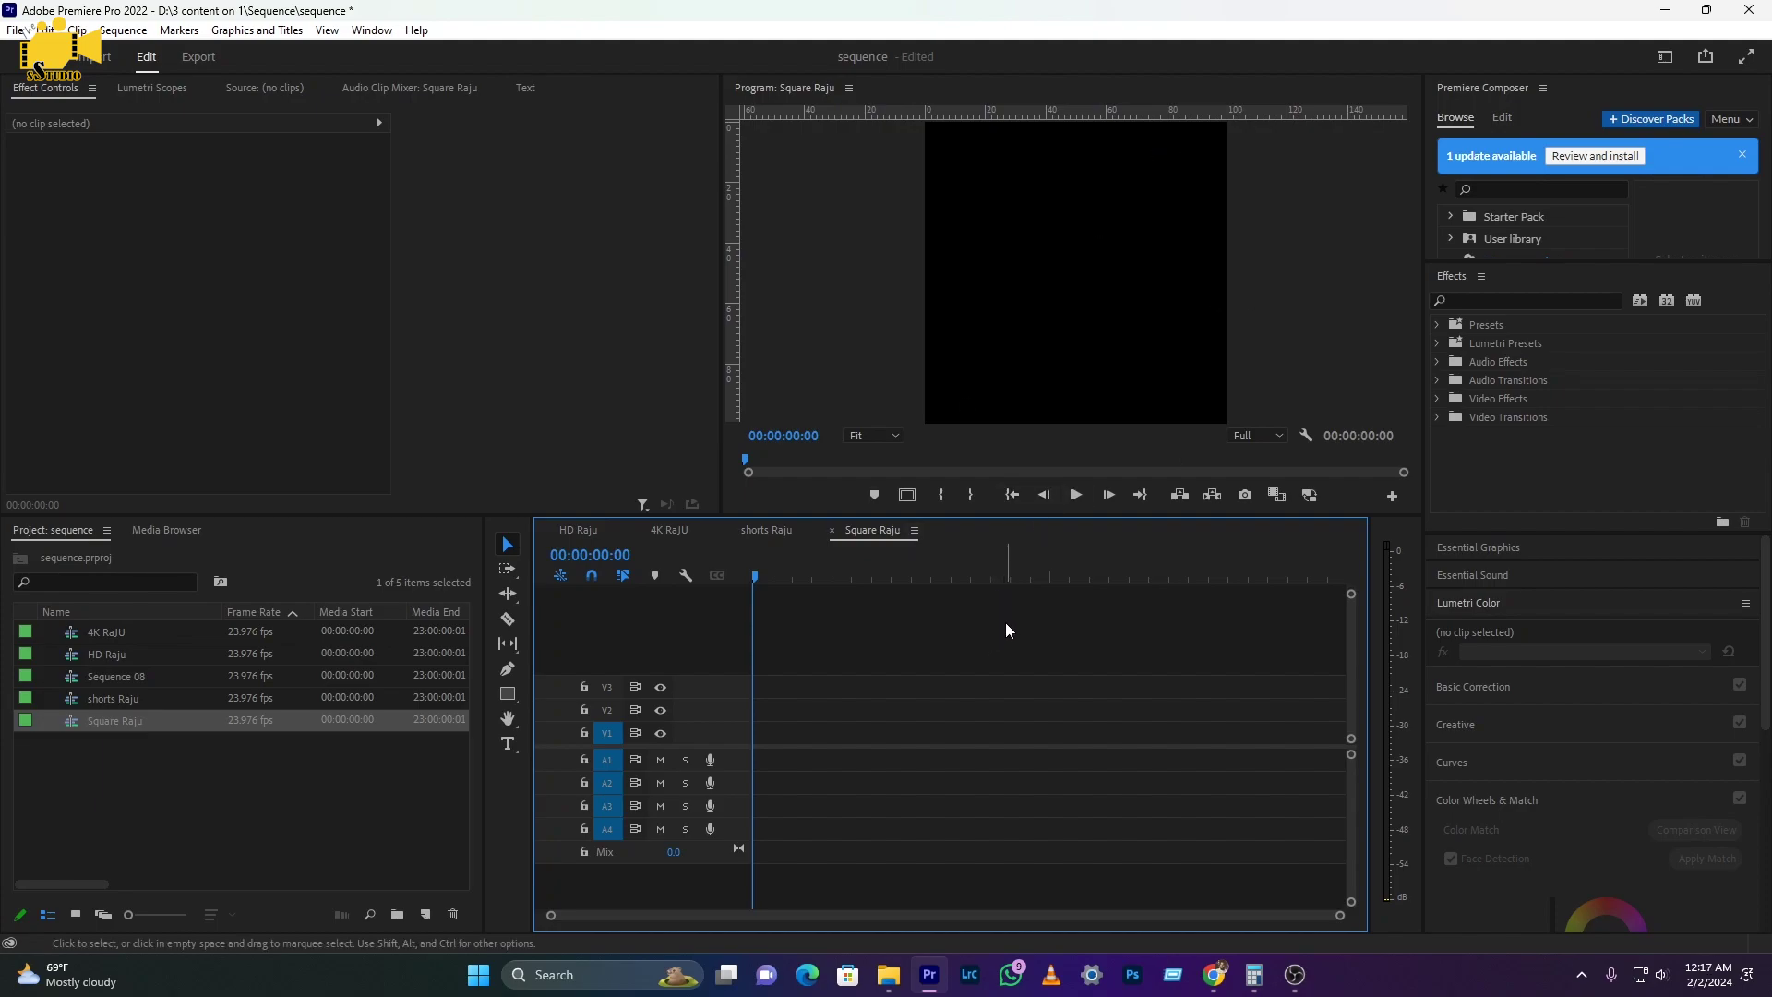